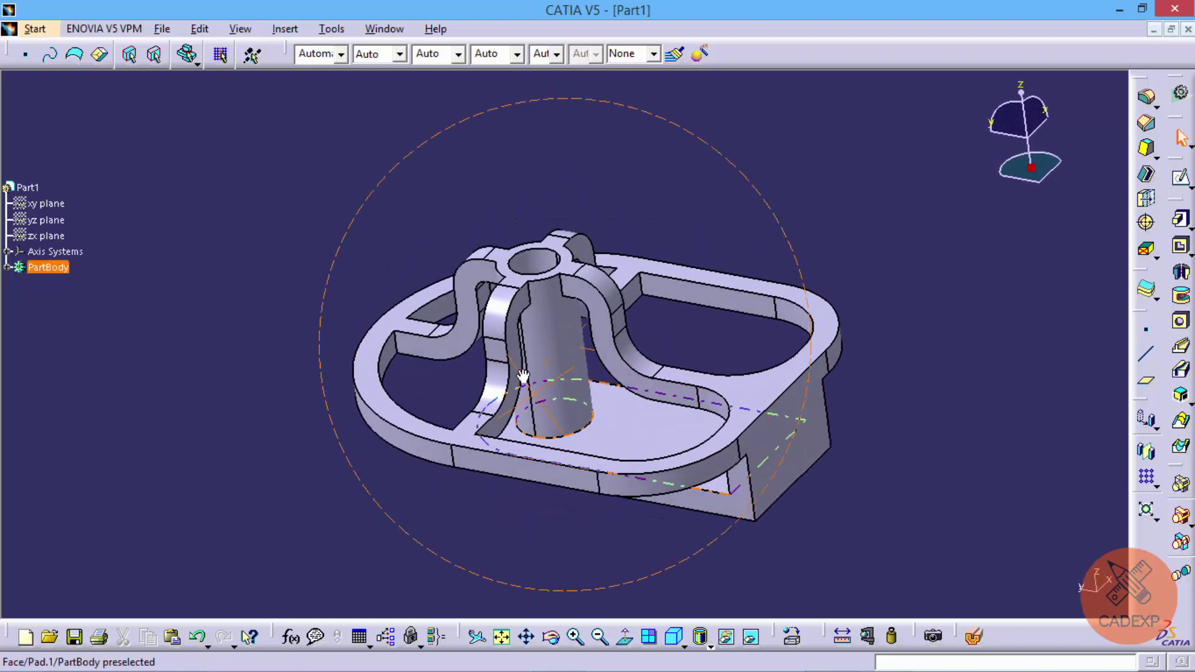
- Create a new Part document, keeping the default name Part2
left_click(25, 636)
left_click(975, 536)
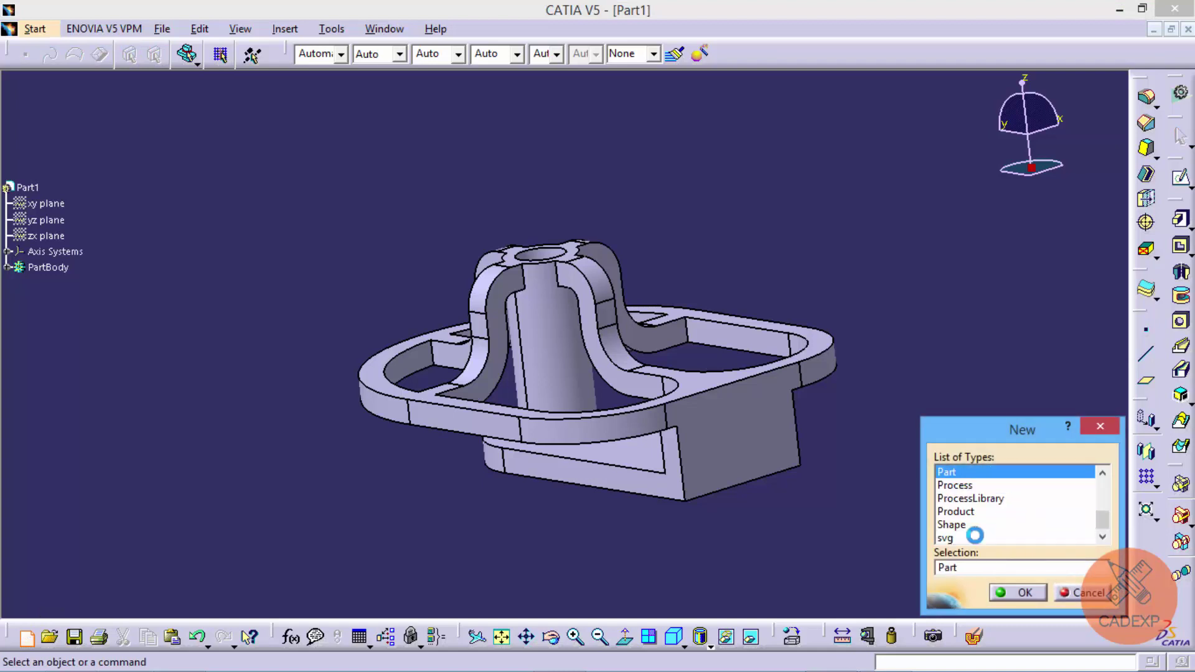
left_click(1021, 590)
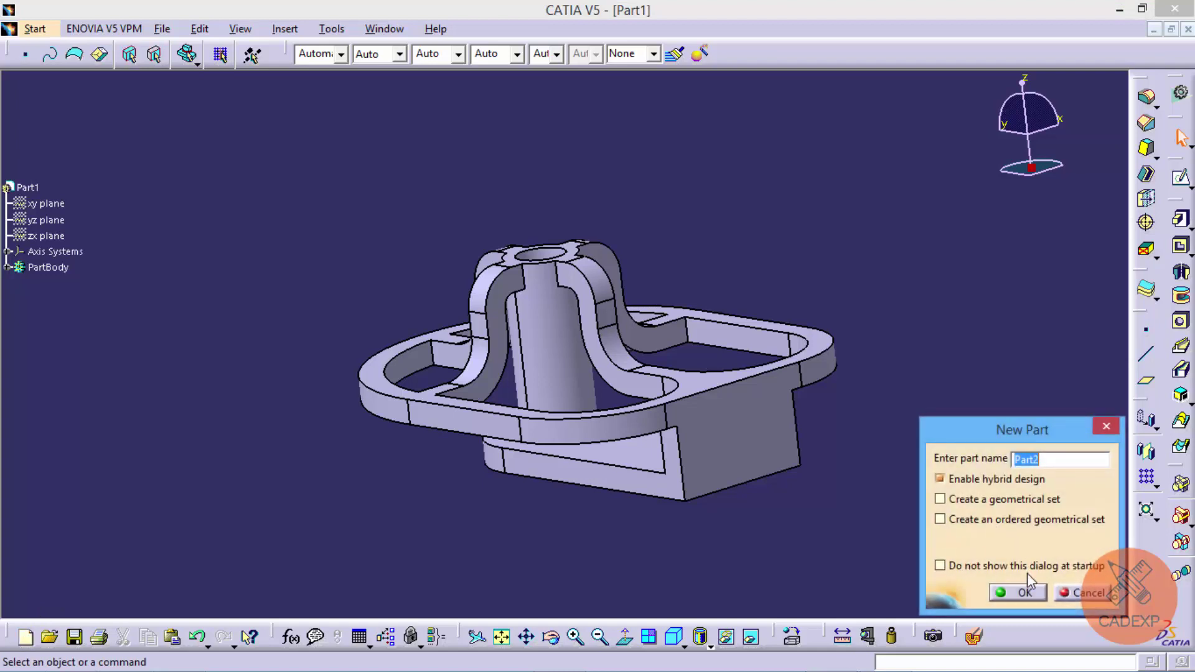
left_click(1022, 590)
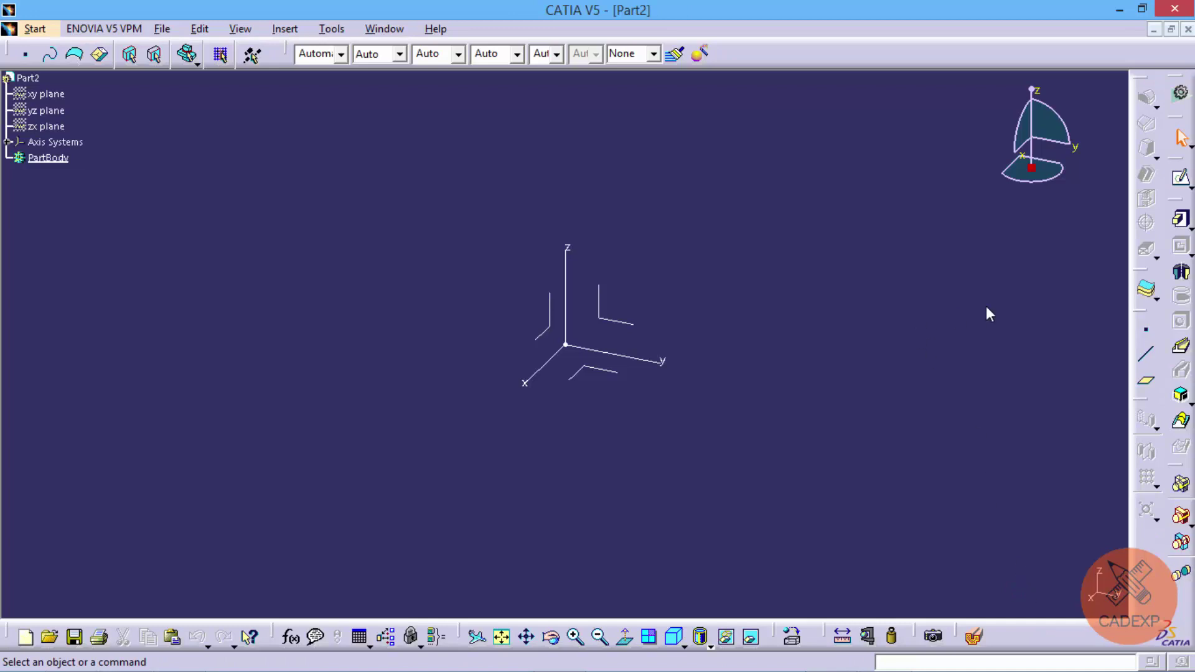
- On the YZ plane, sketch an L: a vertical line down to the y axis, then a horizontal line
left_click(1181, 179)
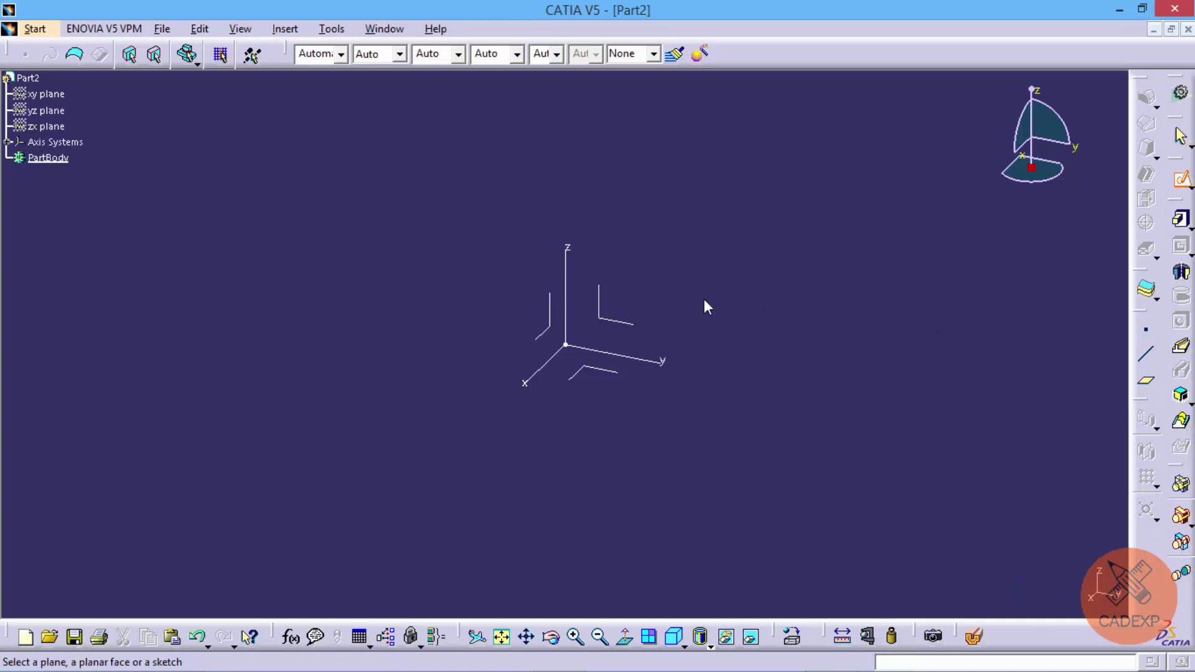
left_click(596, 311)
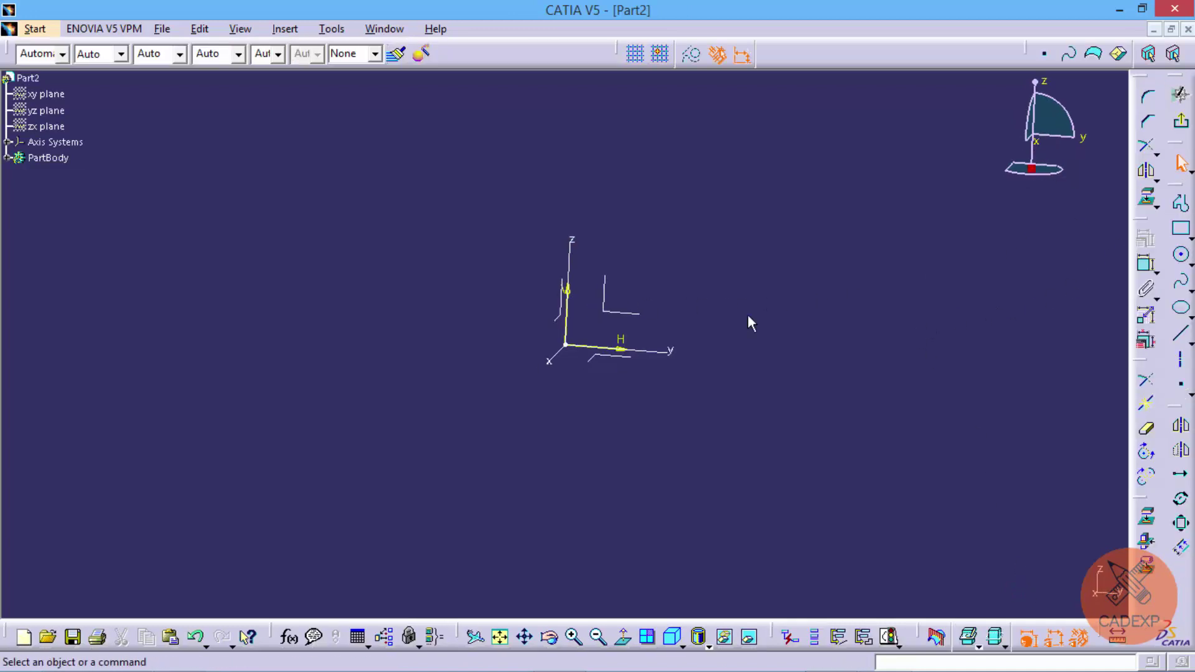
left_click(1182, 205)
left_click(449, 240)
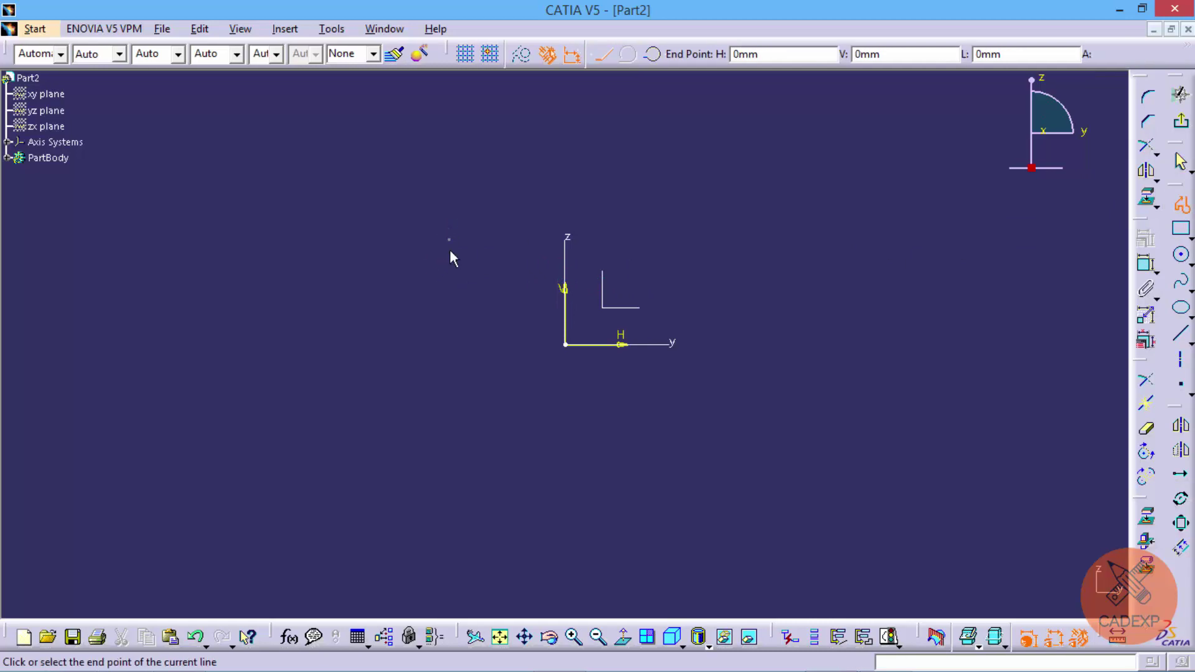
left_click(449, 343)
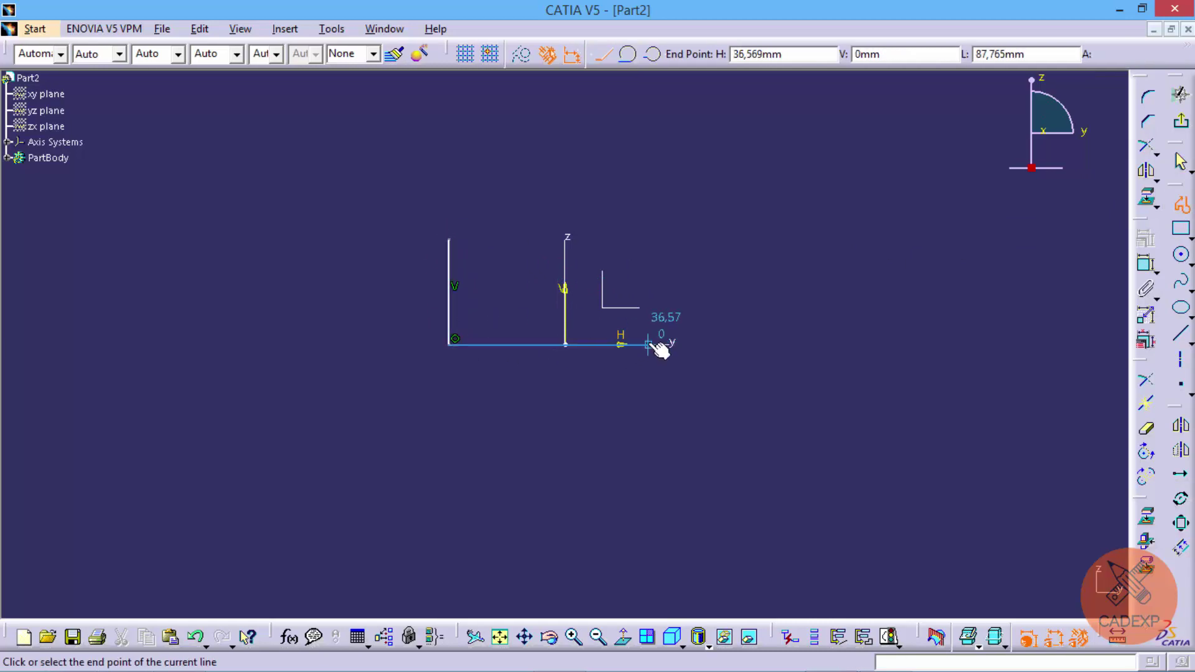
double_click(650, 344)
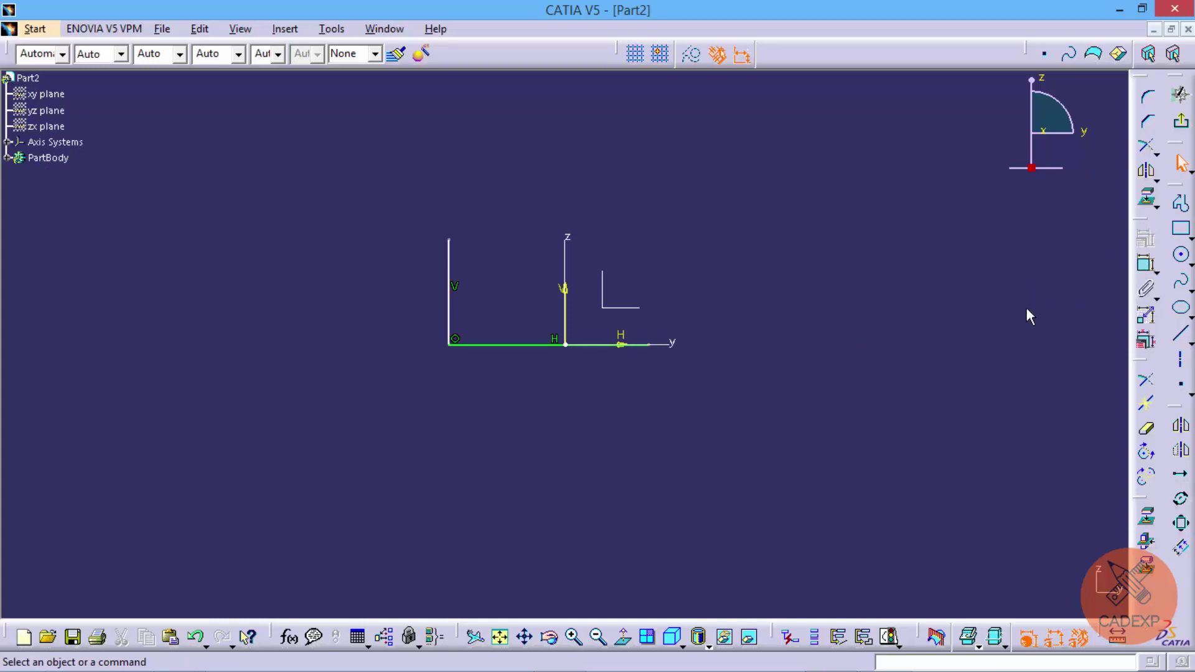
- Dimension the profile's vertical leg to 30 mm
left_click(450, 276)
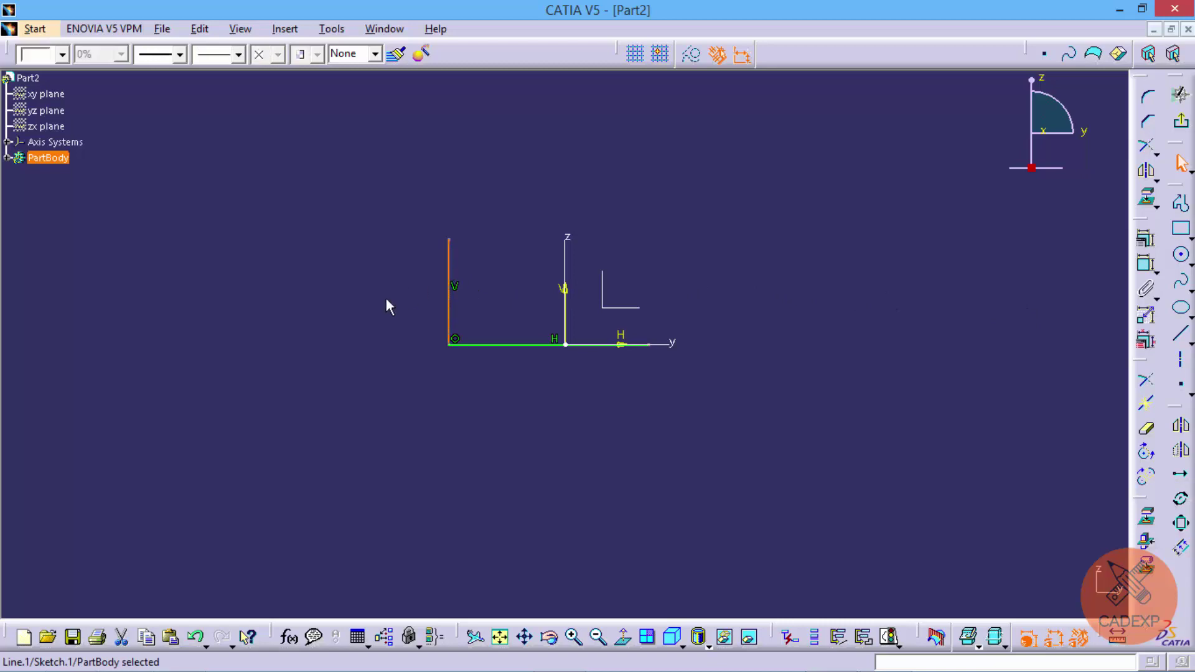
left_click(1139, 269)
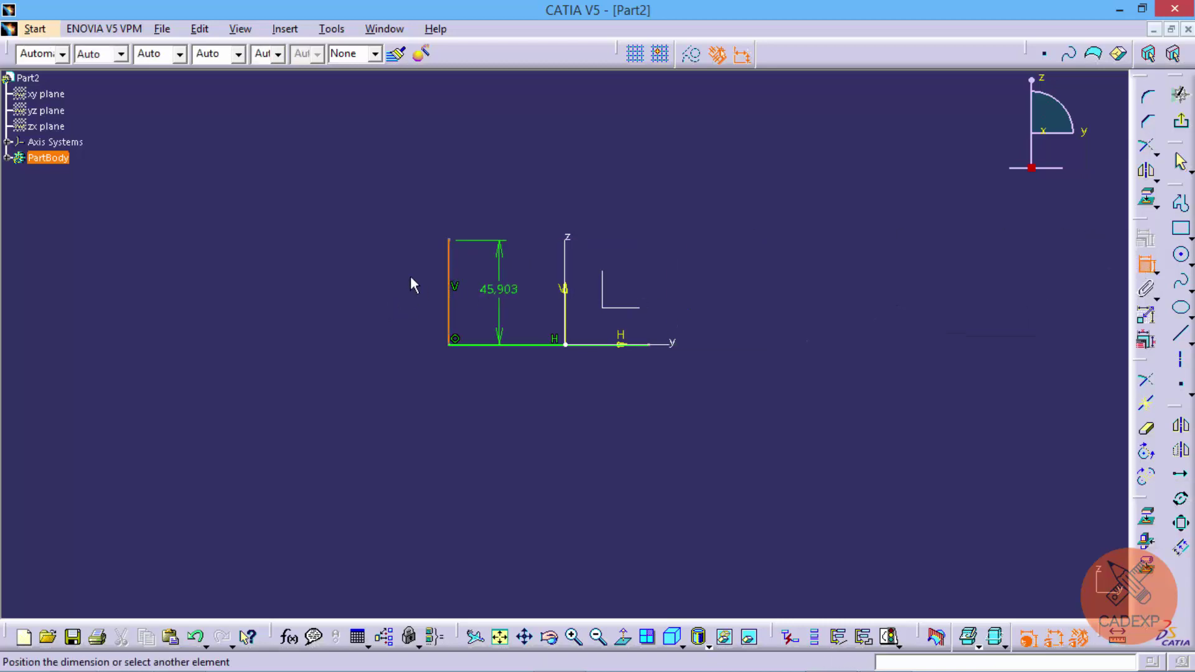
left_click(327, 281)
double_click(330, 280)
type("30mm")
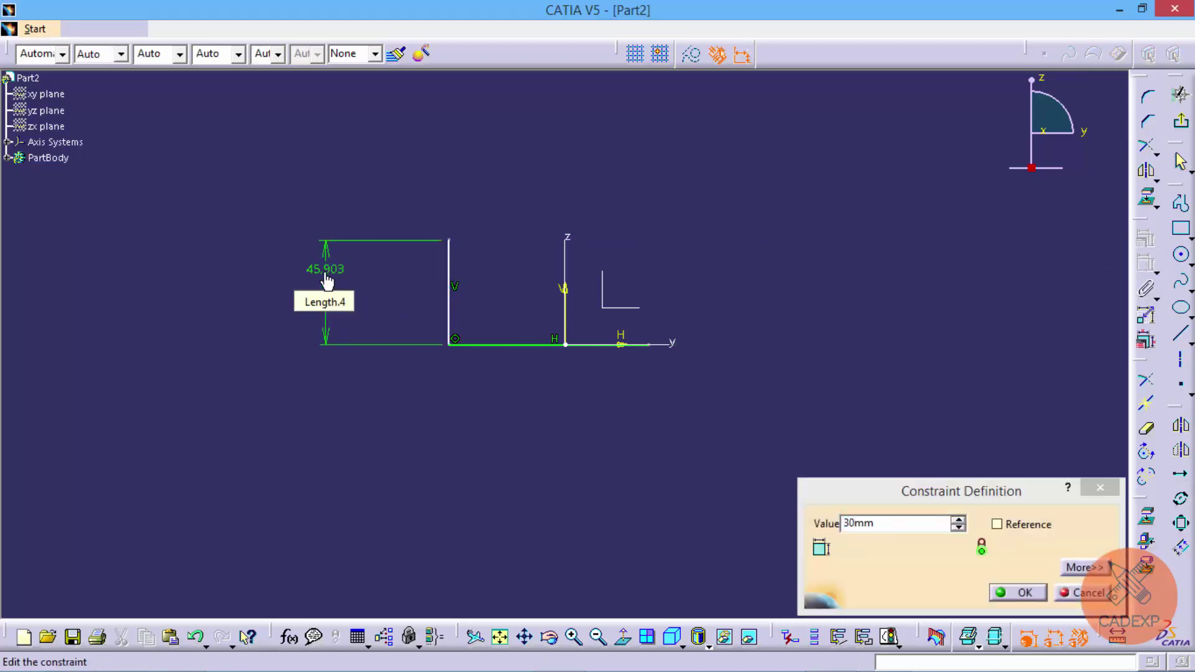
key("Return")
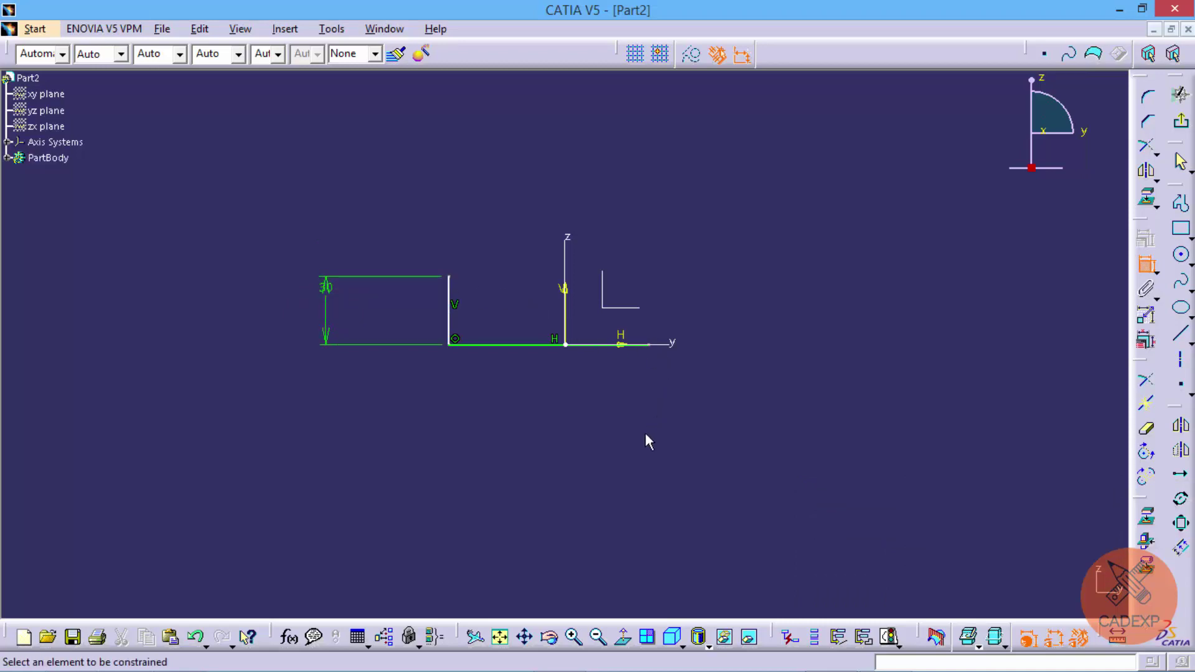
- Dimension the horizontal leg to 135 mm
left_click(528, 345)
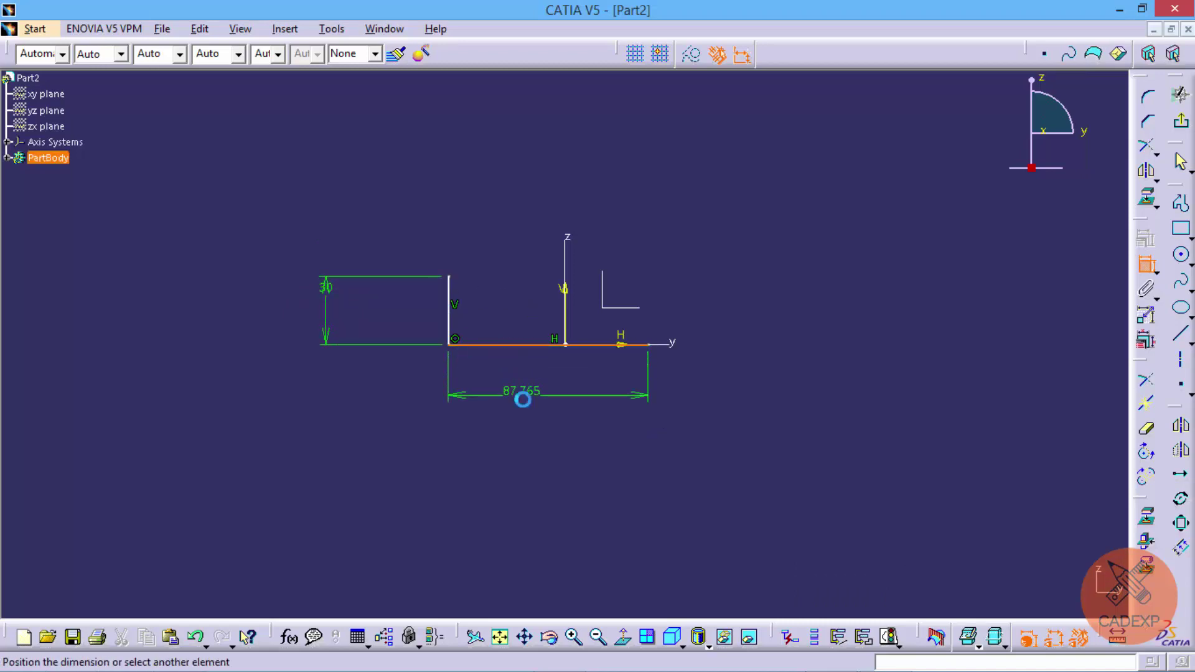
left_click(523, 398)
double_click(524, 396)
type("135")
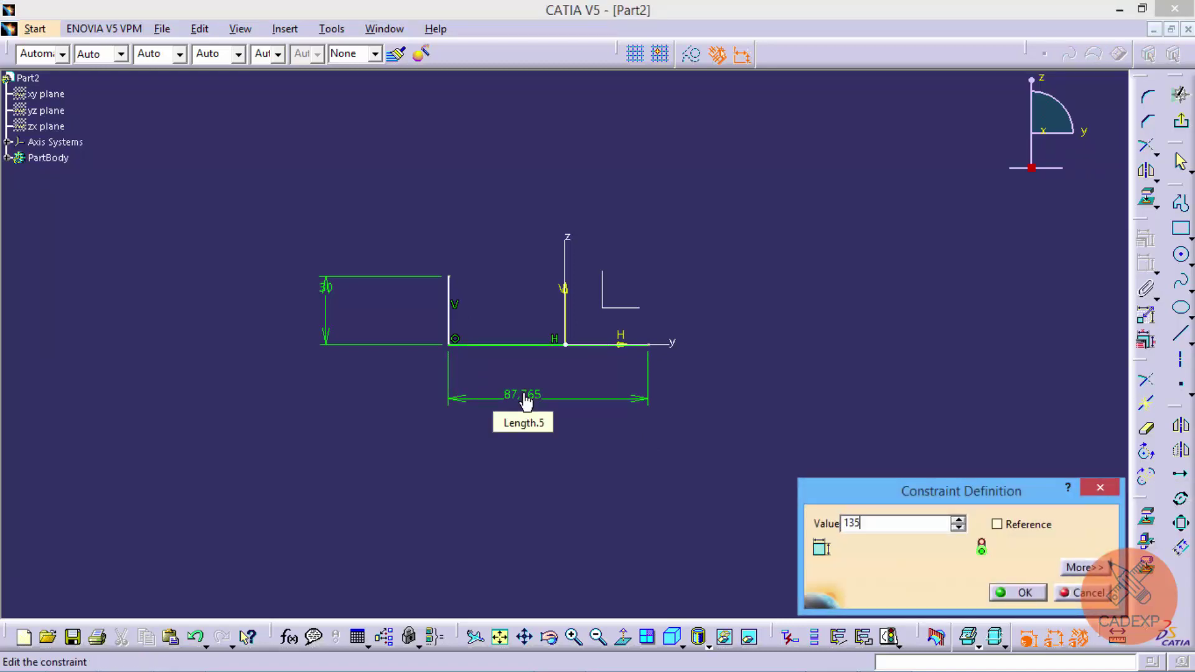
key("Return")
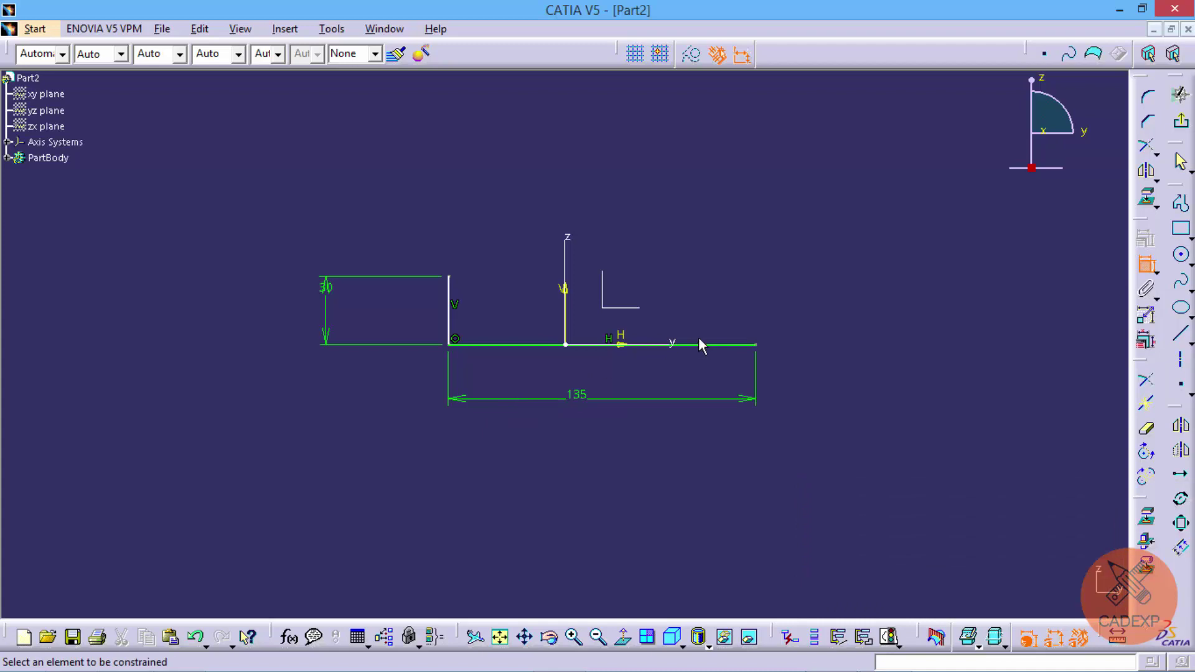
- Set the right endpoint 30 mm from the vertical axis and leave the sketcher
left_click(758, 346)
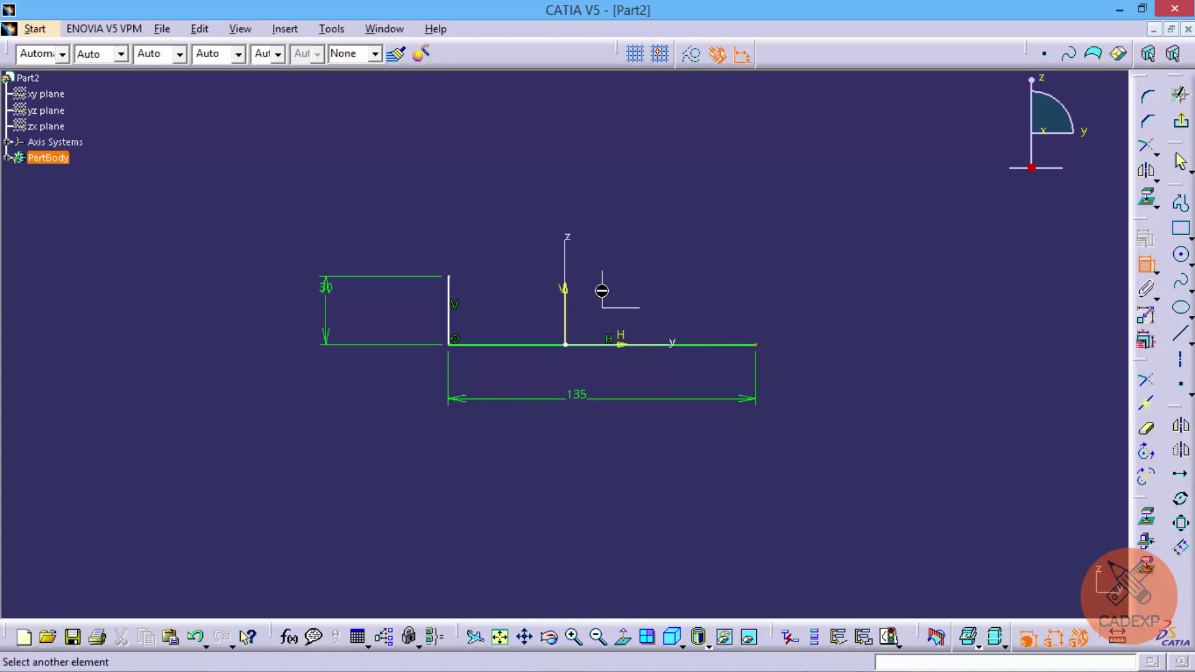
left_click(566, 266)
left_click(652, 258)
double_click(652, 258)
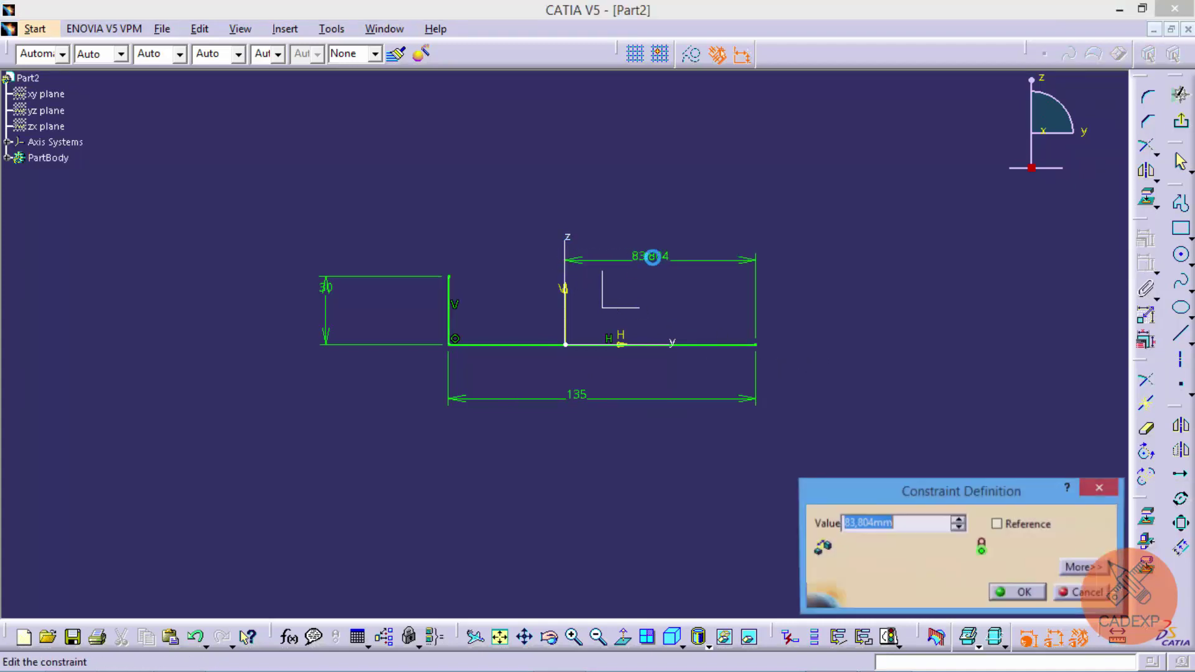
type("30")
key("Return")
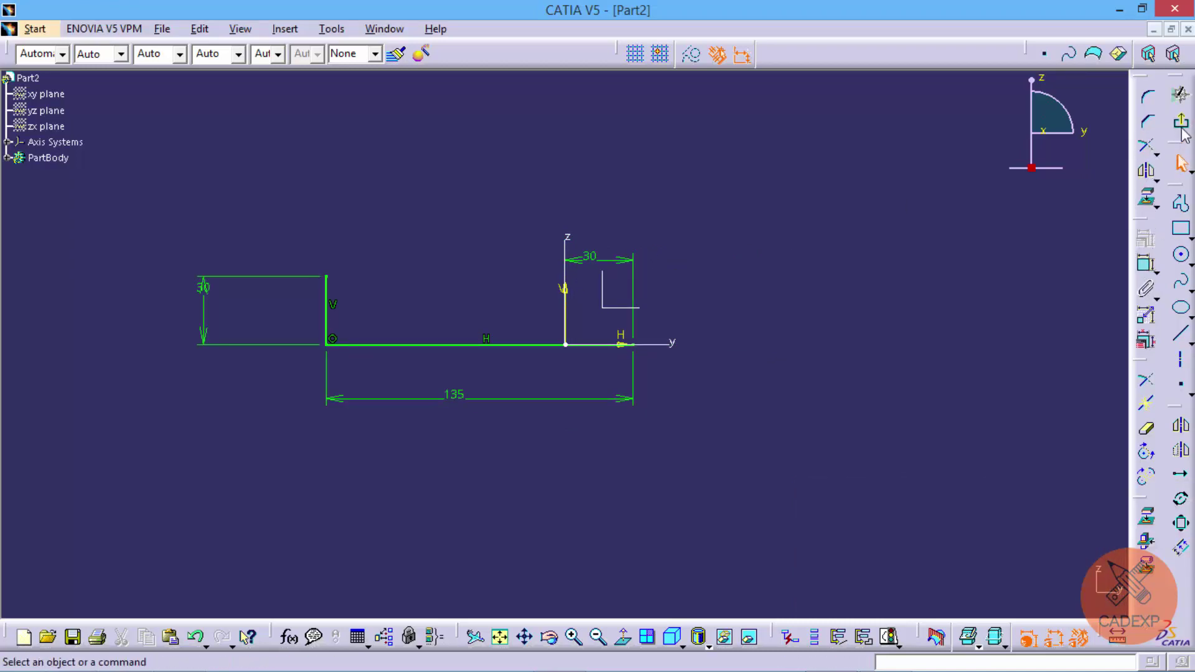
left_click(1183, 127)
- Pad the open L profile as a 10 mm thick wall, mirrored extent, 30 mm length
left_click(1181, 221)
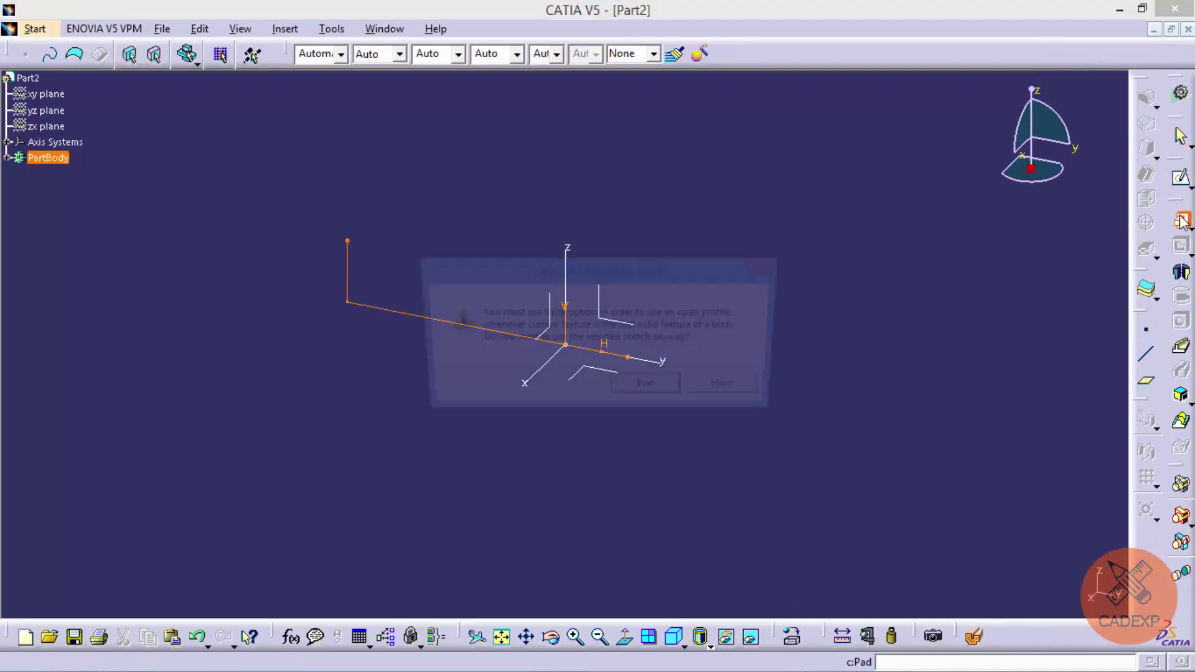
left_click(655, 388)
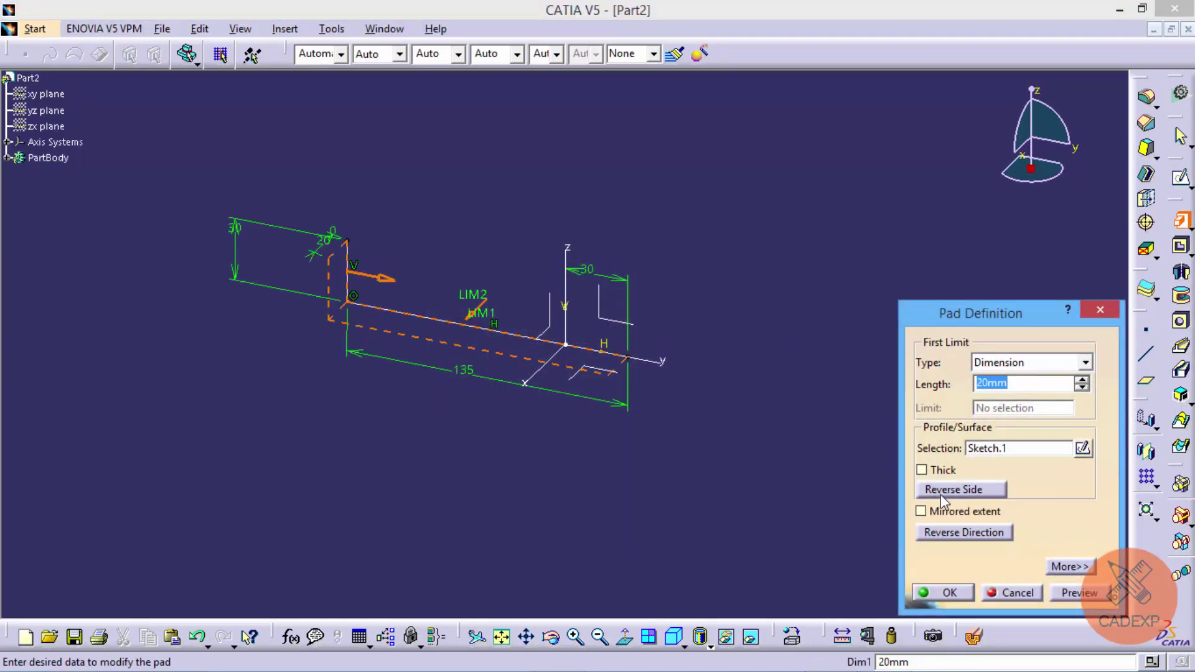
left_click(943, 470)
left_click(1004, 511)
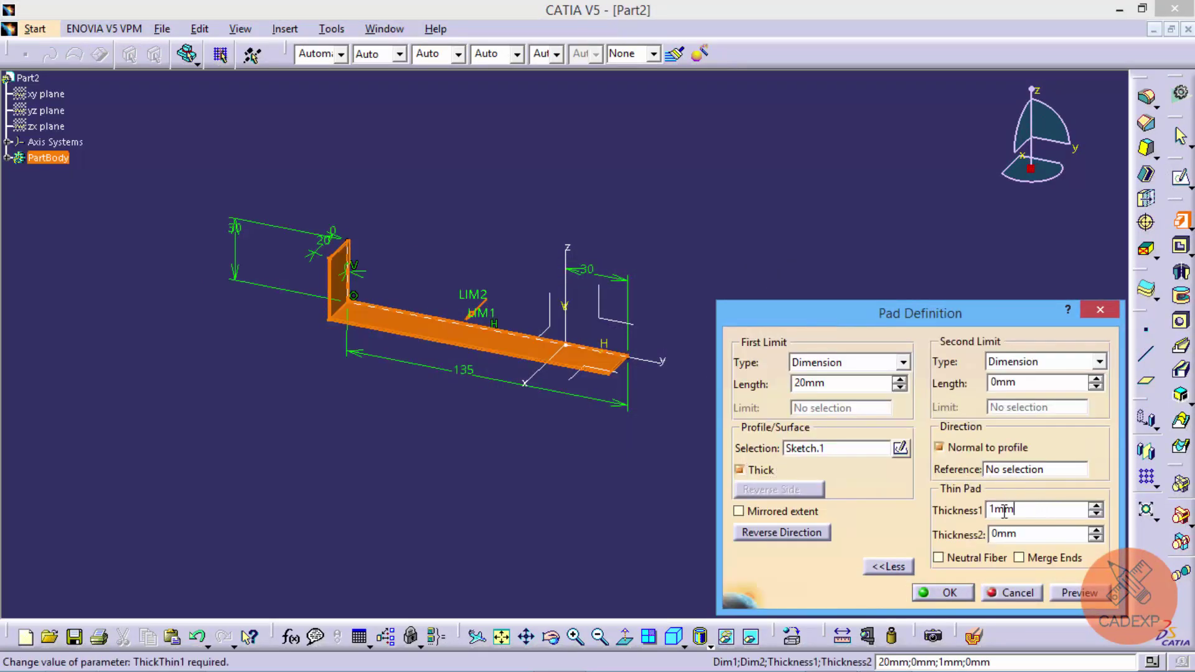
double_click(1004, 510)
type("10")
left_click(715, 180)
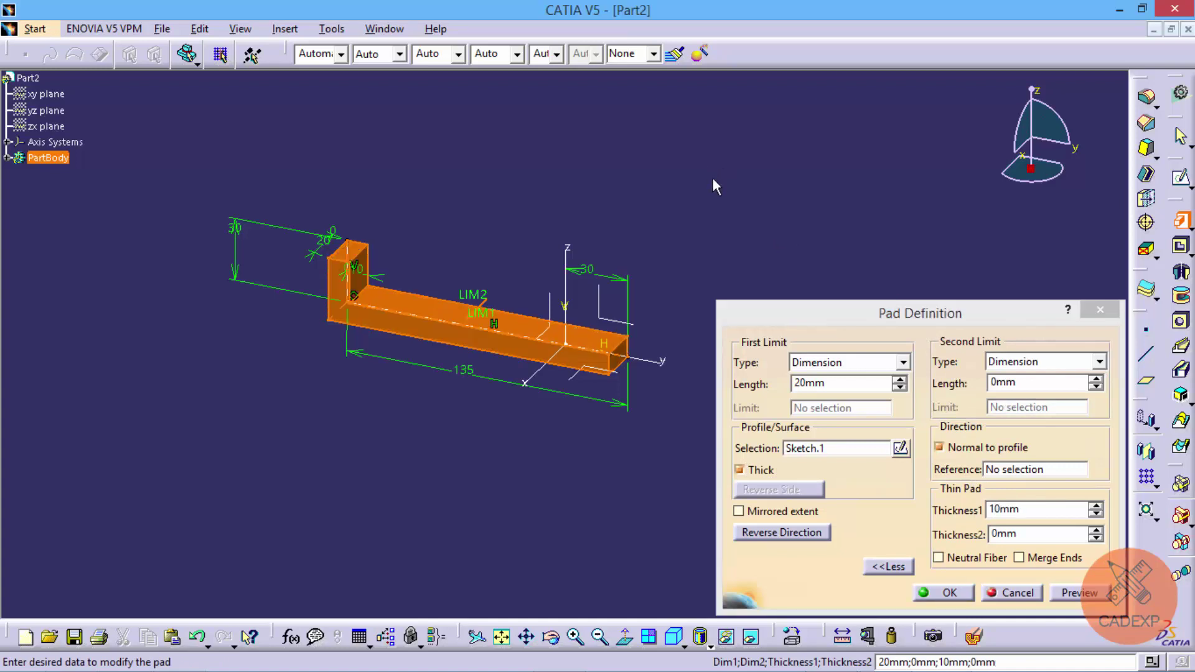
left_click(790, 514)
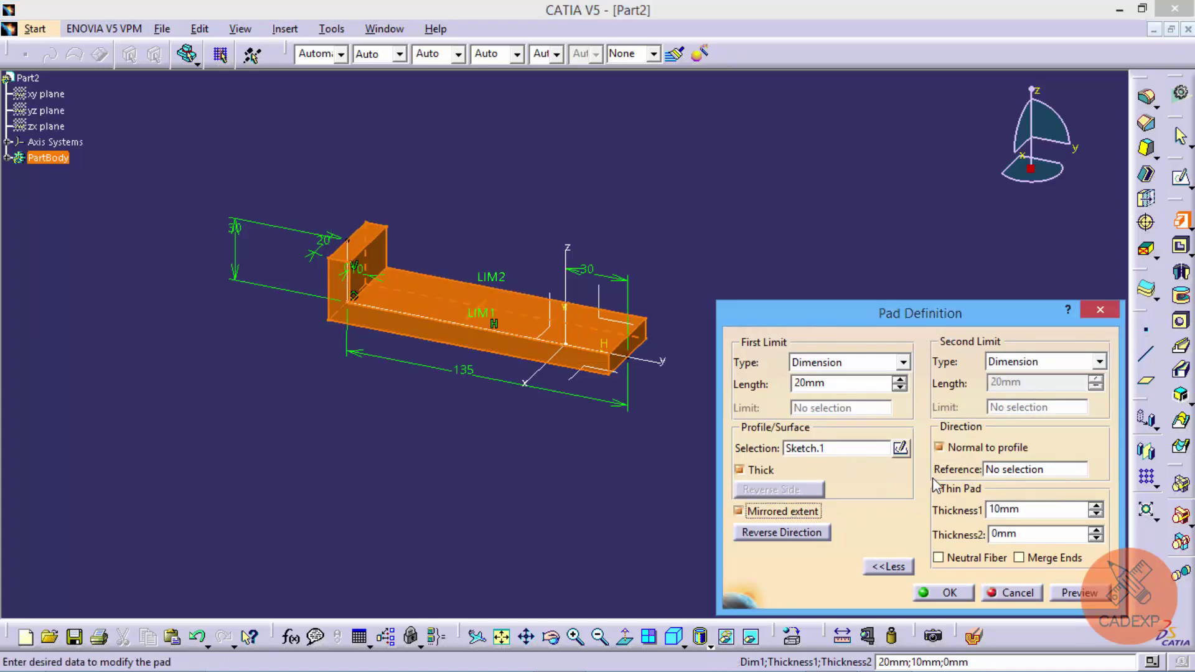
left_click(900, 384)
left_click(901, 381)
left_click(901, 381)
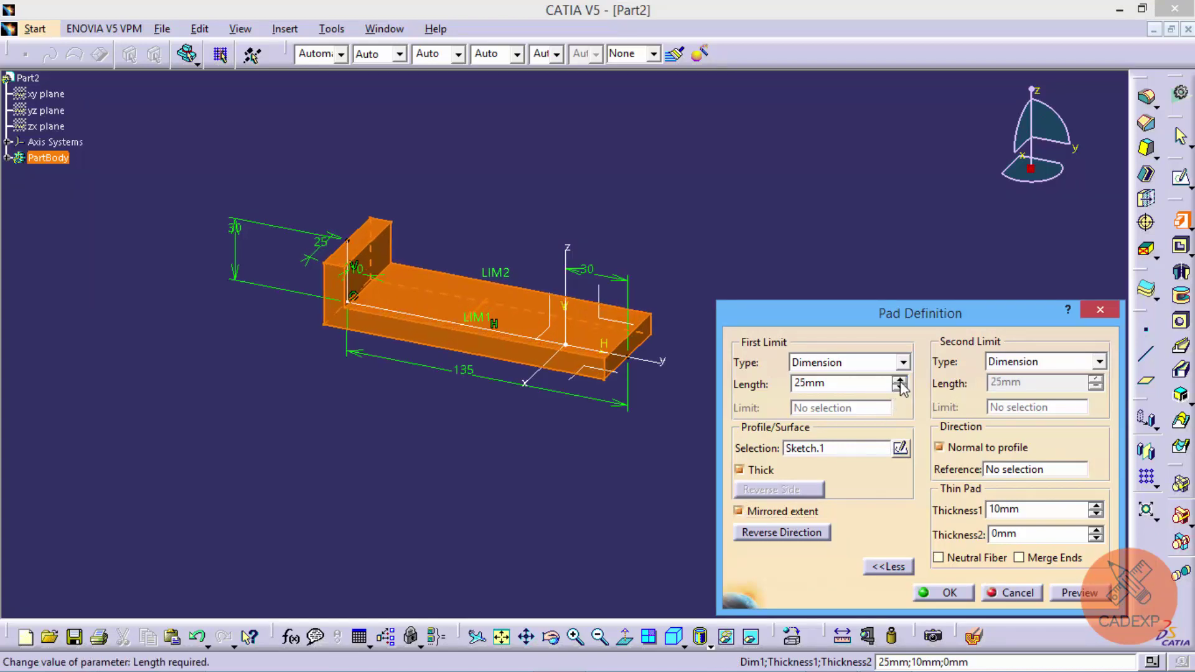
left_click(900, 380)
left_click(900, 380)
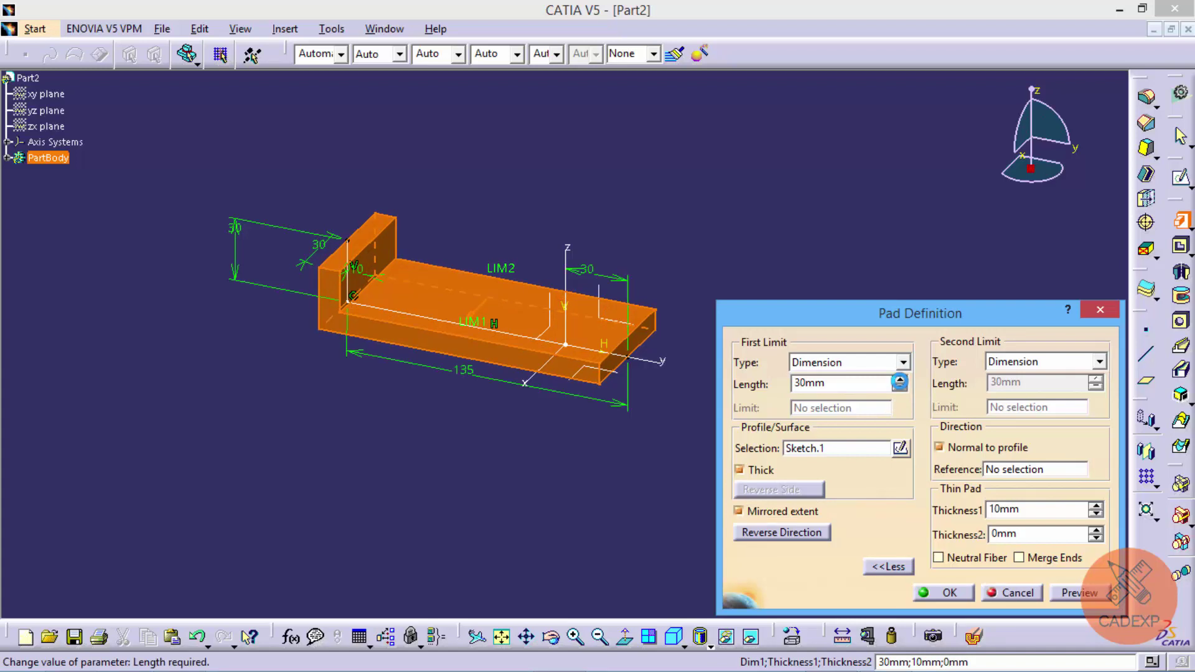
left_click(948, 592)
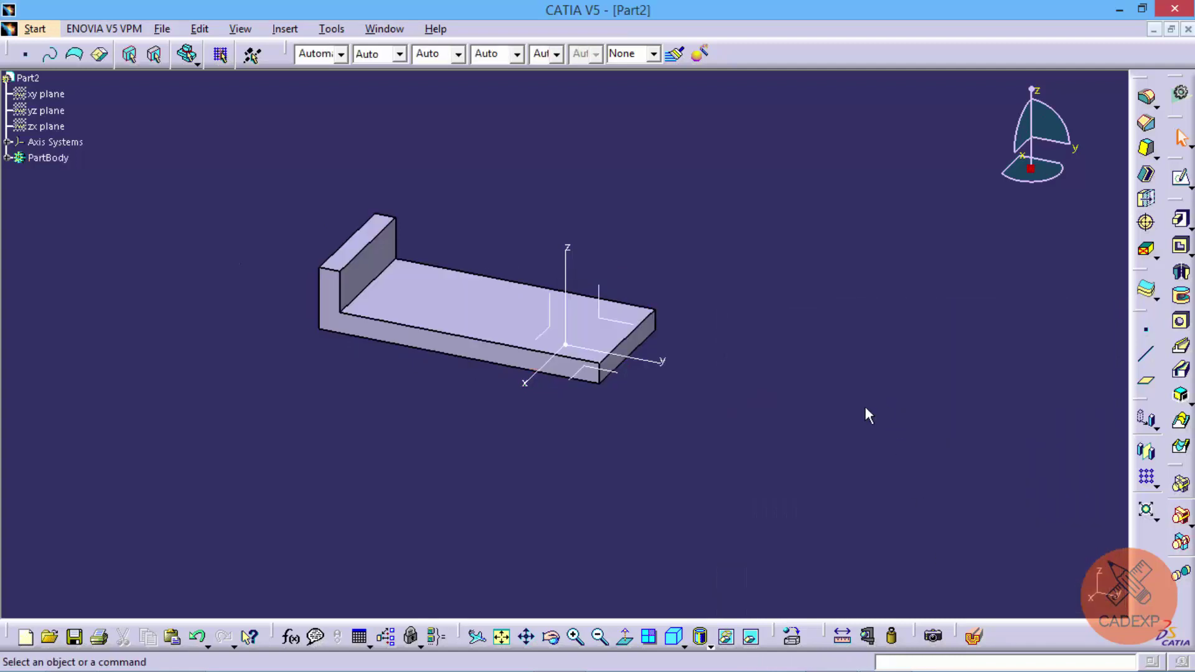
- Tritangent-fillet the base plate's end between both long side faces, removing the end face
middle_click_drag(677, 421, 600, 411)
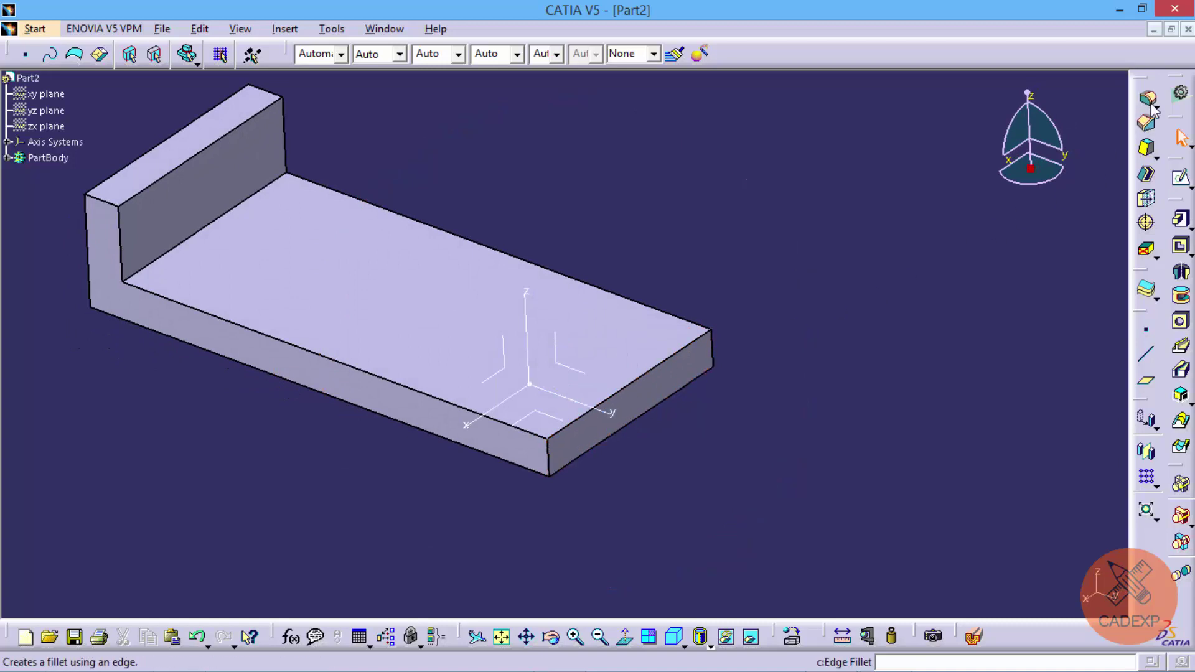
left_click(1160, 106)
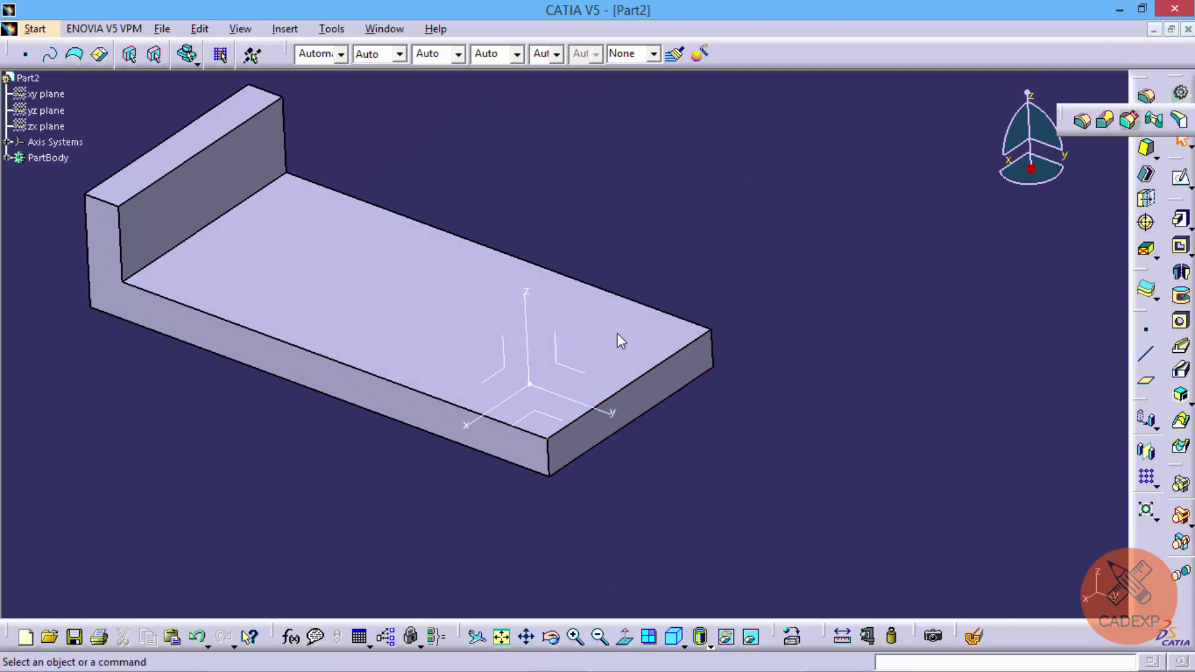
left_click(1178, 119)
left_click(542, 458)
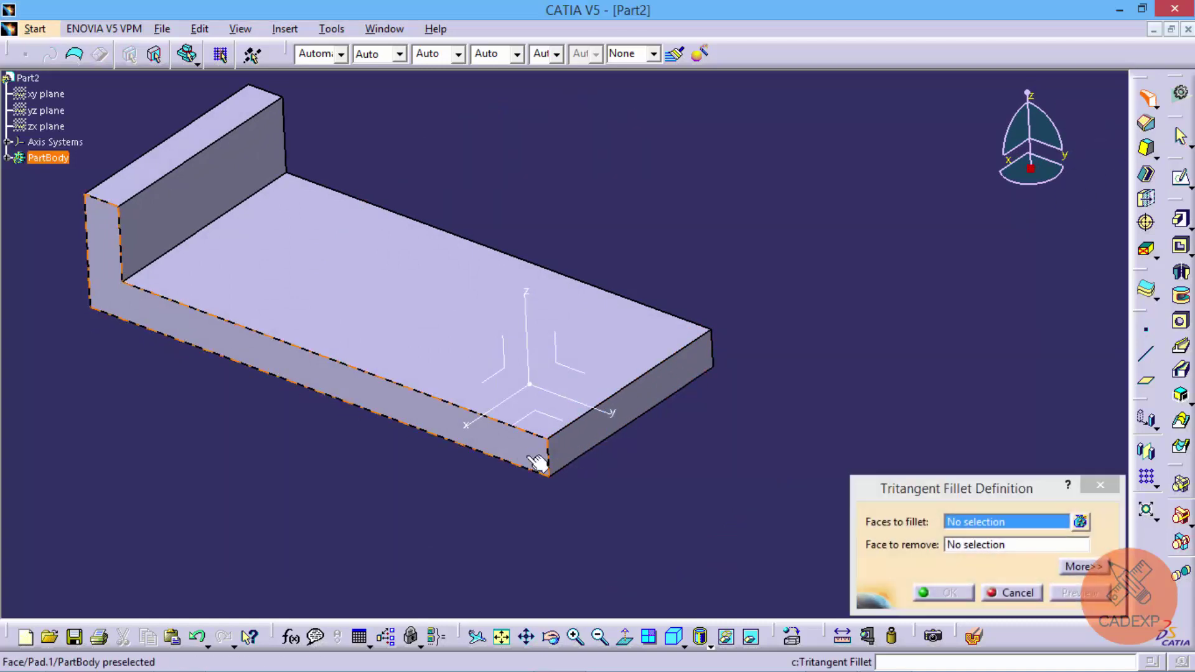
mouse_move(614, 414)
middle_mouse_down()
mouse_move(523, 286)
mouse_move(595, 341)
mouse_move(427, 366)
mouse_move(675, 262)
middle_mouse_up()
left_click(738, 271)
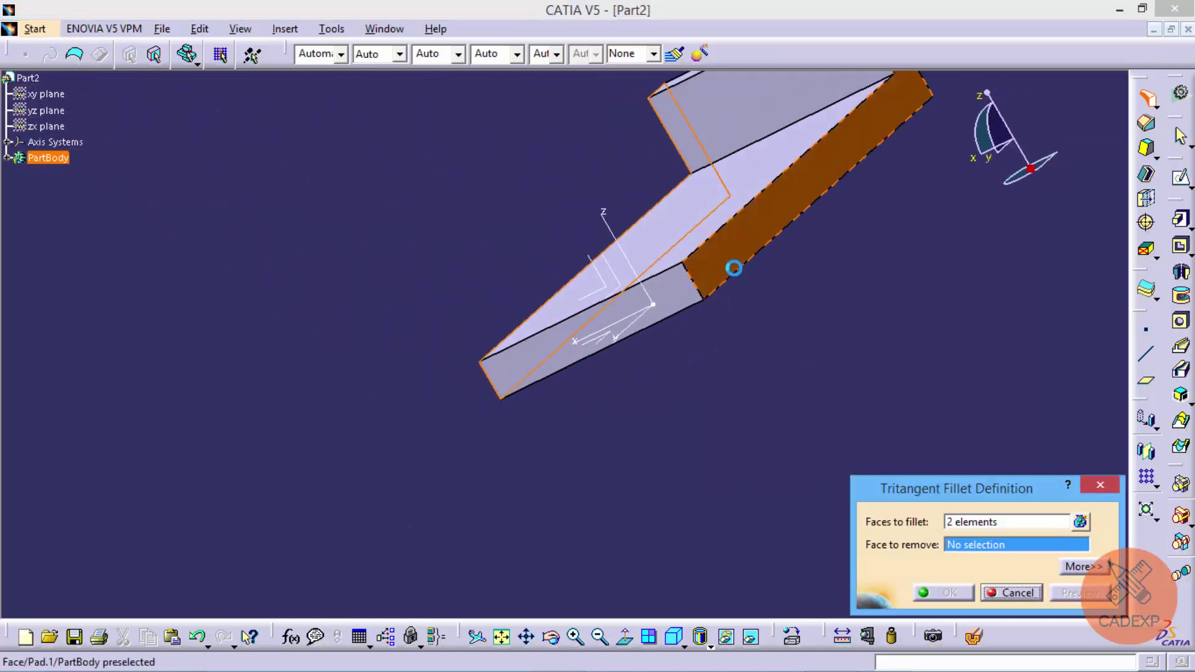
left_click(685, 311)
left_click(950, 593)
mouse_move(685, 411)
middle_mouse_down()
mouse_move(587, 413)
mouse_move(731, 402)
mouse_move(776, 310)
mouse_move(656, 395)
mouse_move(699, 436)
mouse_move(653, 426)
mouse_move(675, 414)
middle_mouse_up()
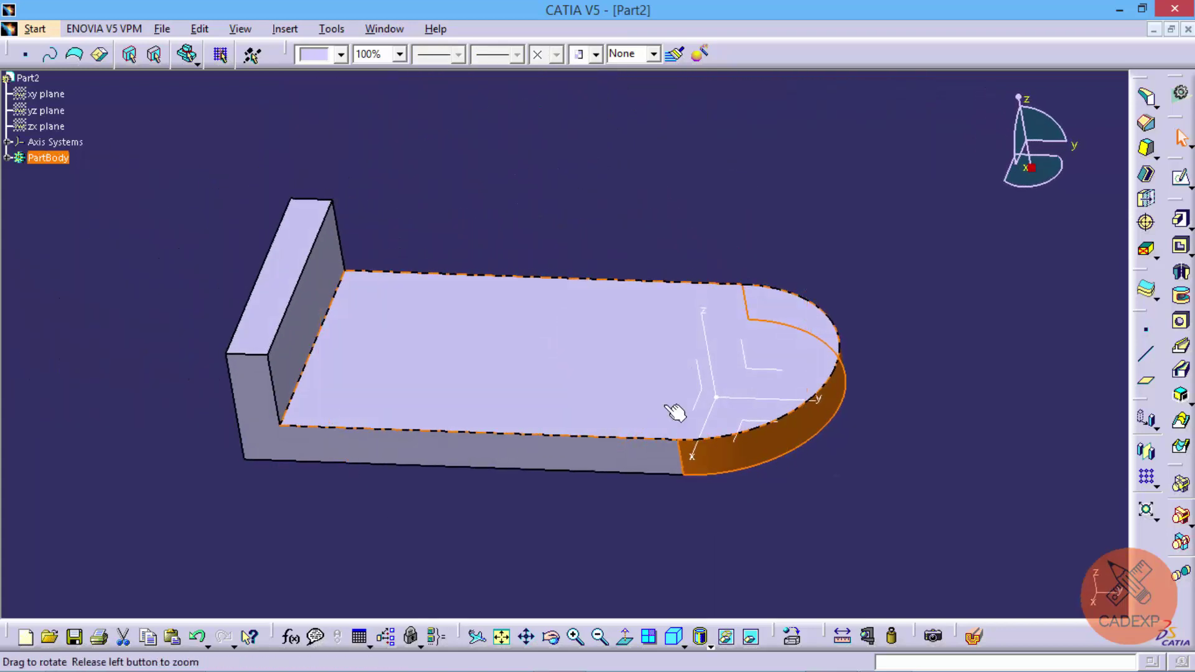
left_click(806, 336)
- On the plate's top face, sketch a 30 mm diameter circle centred at the origin
left_click(1178, 179)
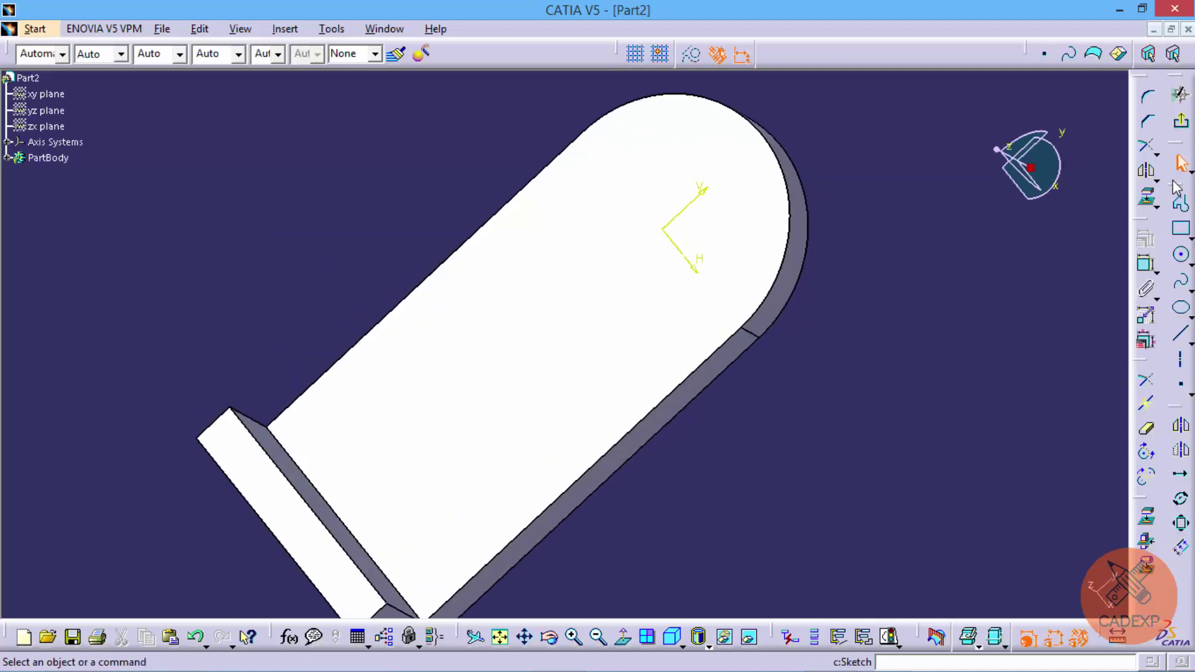
left_click(1182, 256)
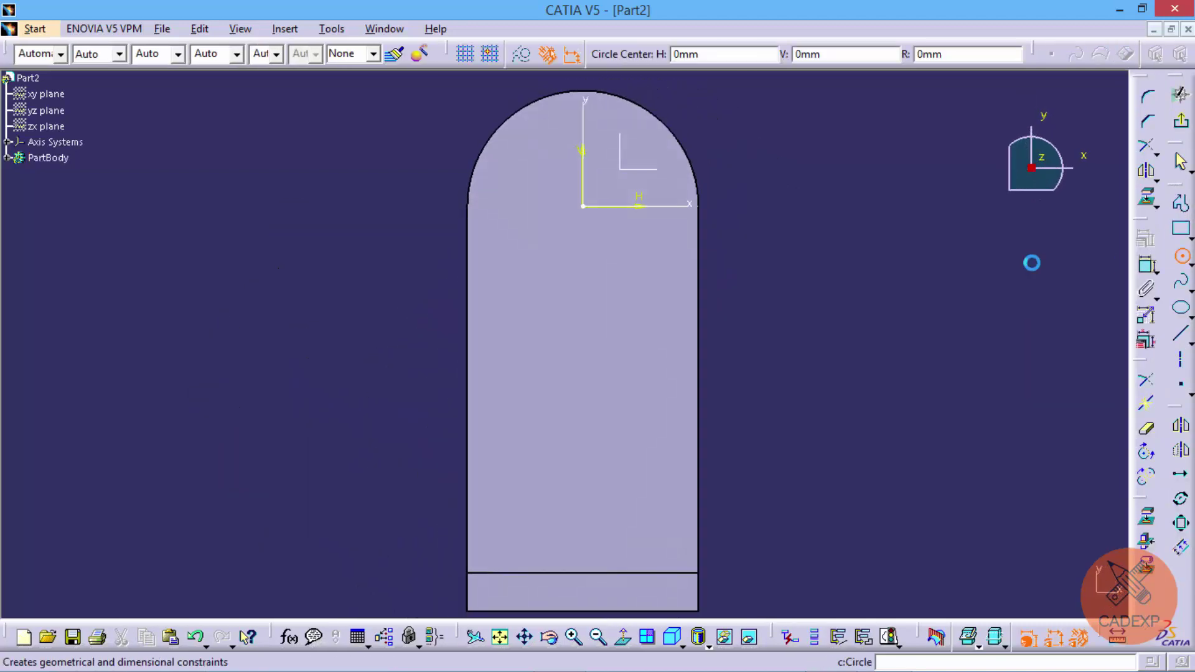
left_click(582, 206)
left_click(612, 245)
left_click(1145, 263)
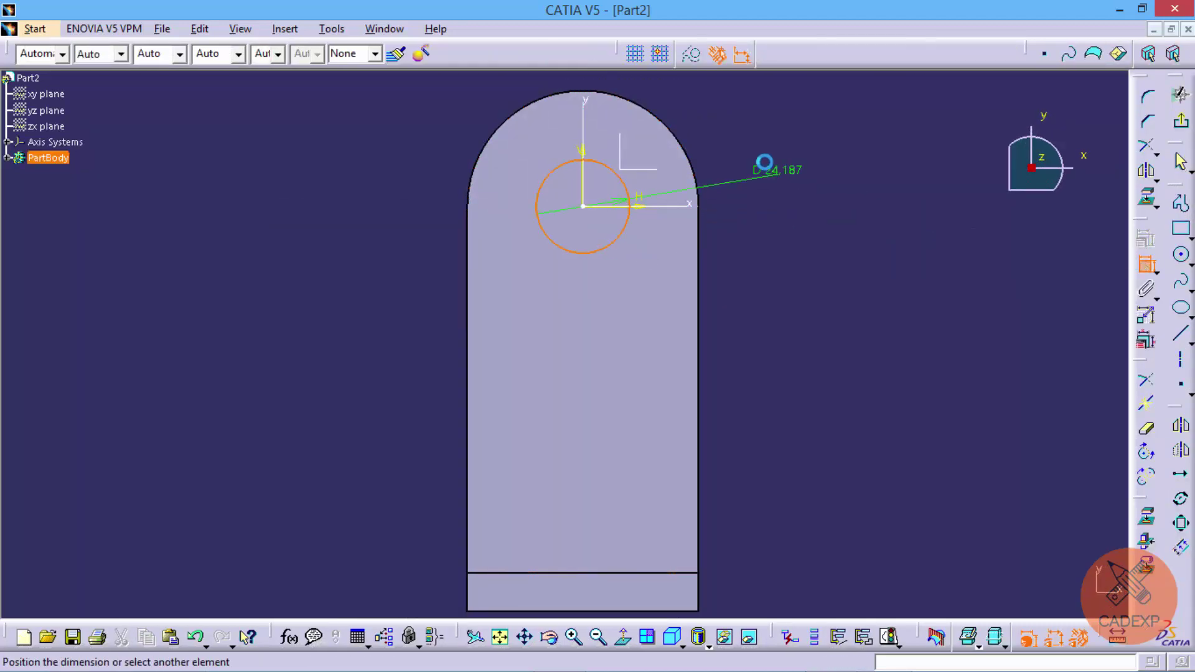
left_click(772, 159)
double_click(772, 159)
type("30")
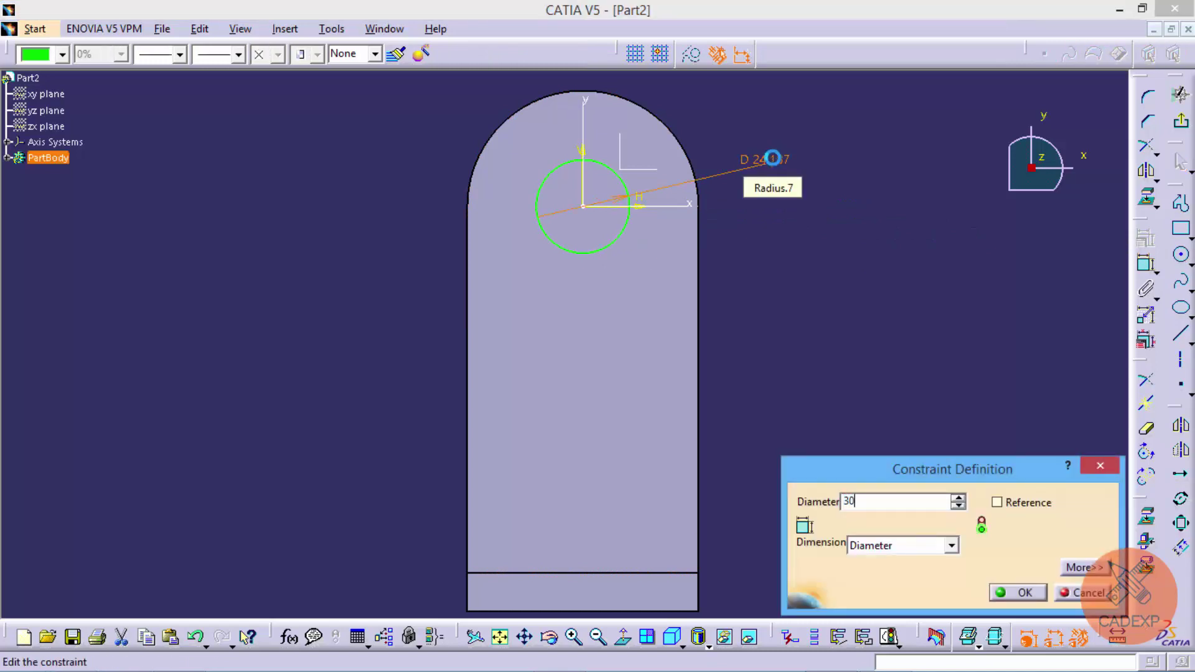
key("Return")
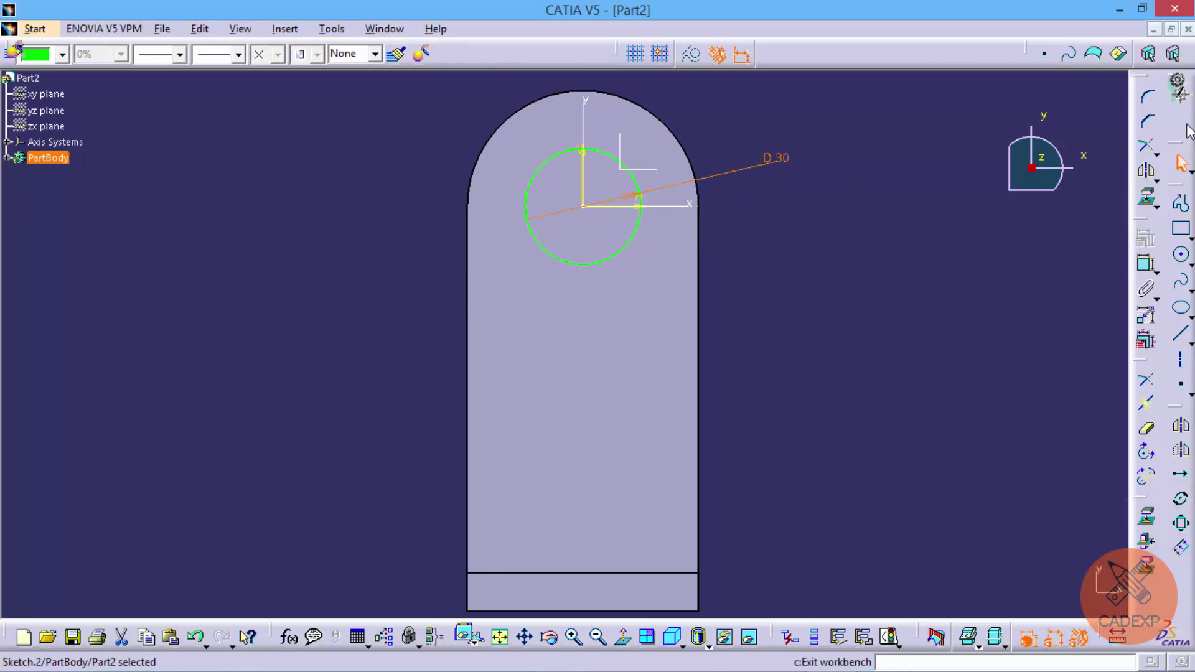
left_click(1187, 128)
left_click(1179, 222)
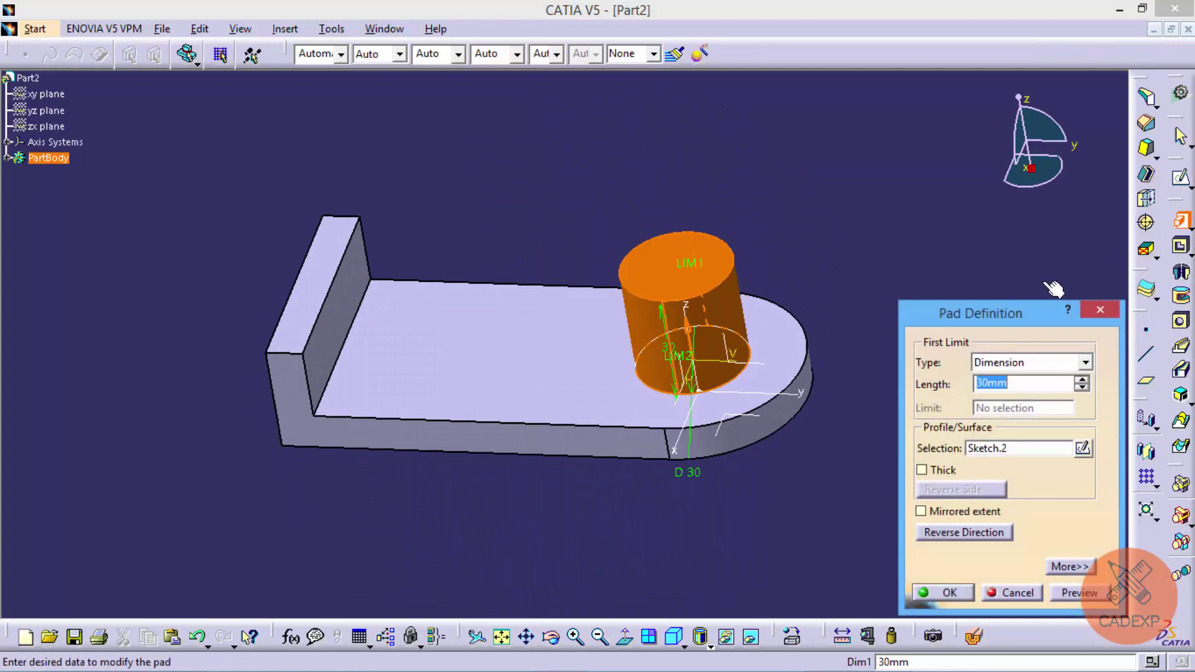
- Pad the circle 70 mm into a cylinder
type("70")
key("Return")
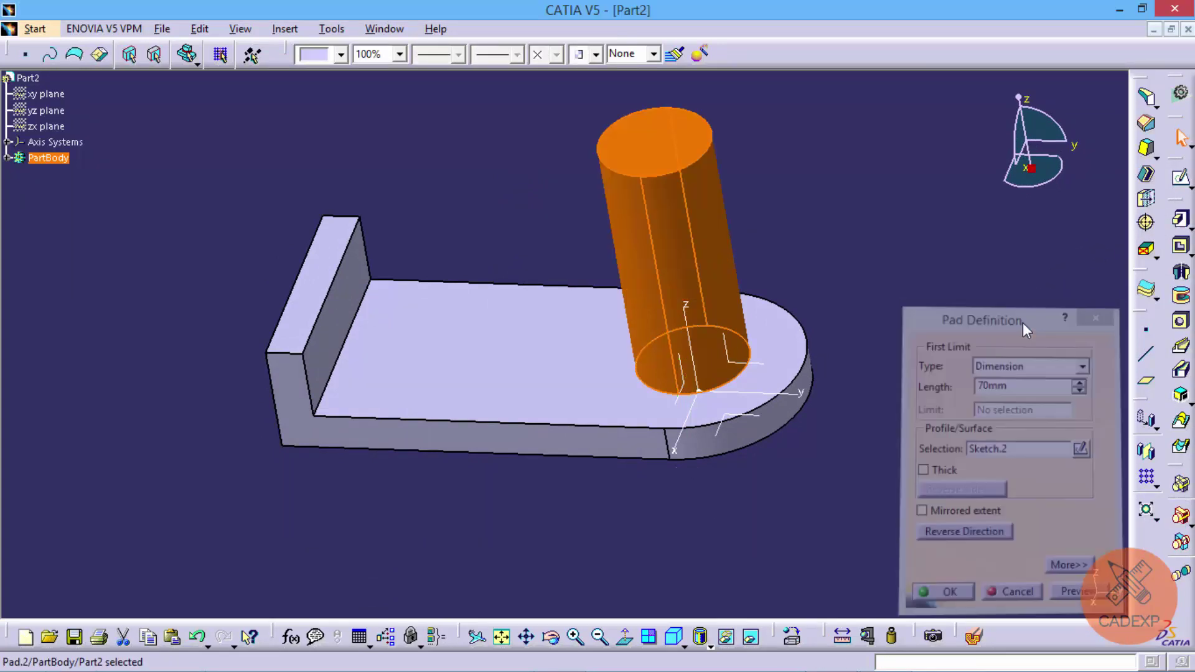
left_click(1022, 329)
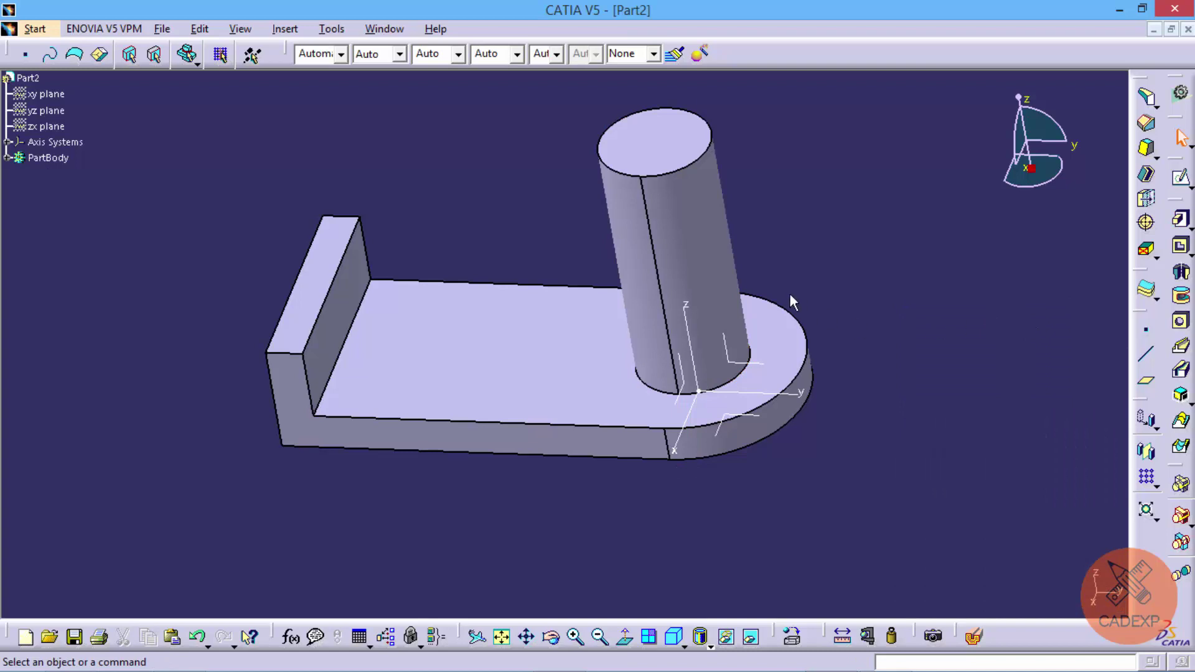
left_click(329, 249)
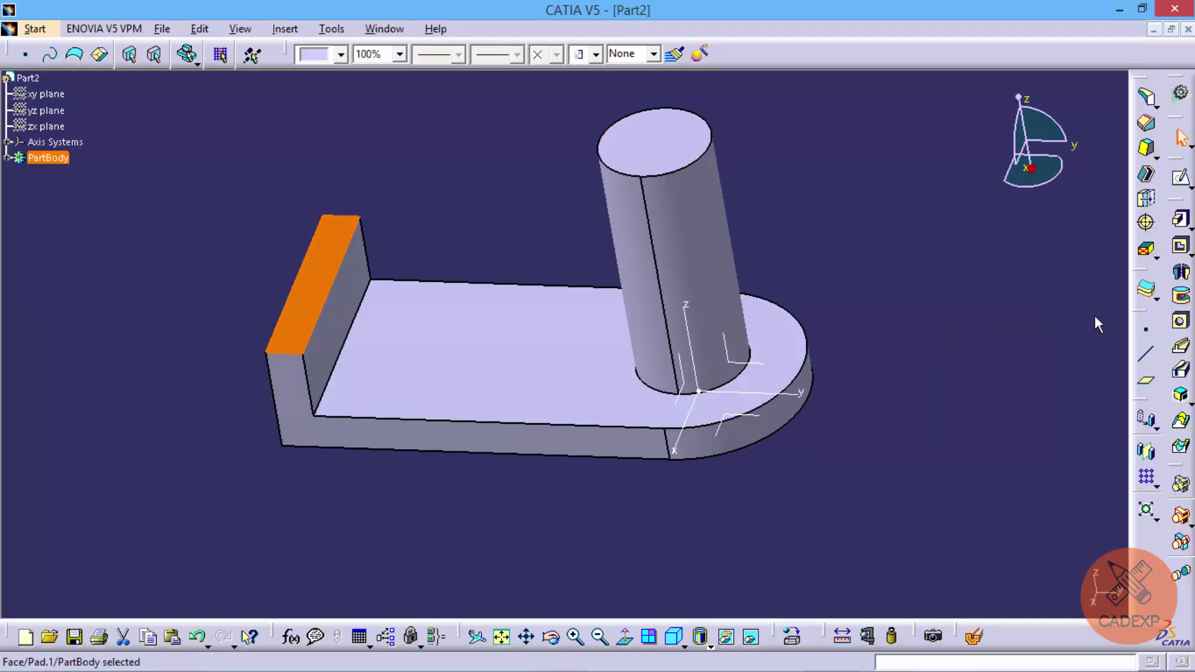
left_click(1181, 179)
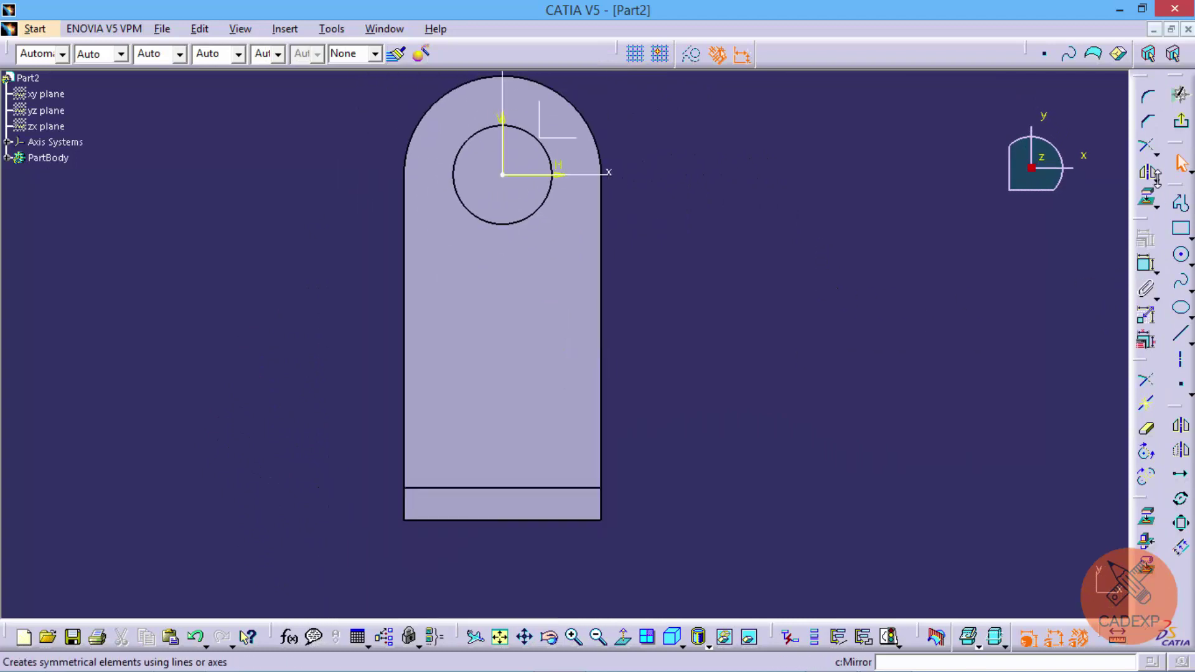
- Draw a profile from the bottom-edge midpoint, with a line rising into a tangent arc
left_click(1181, 203)
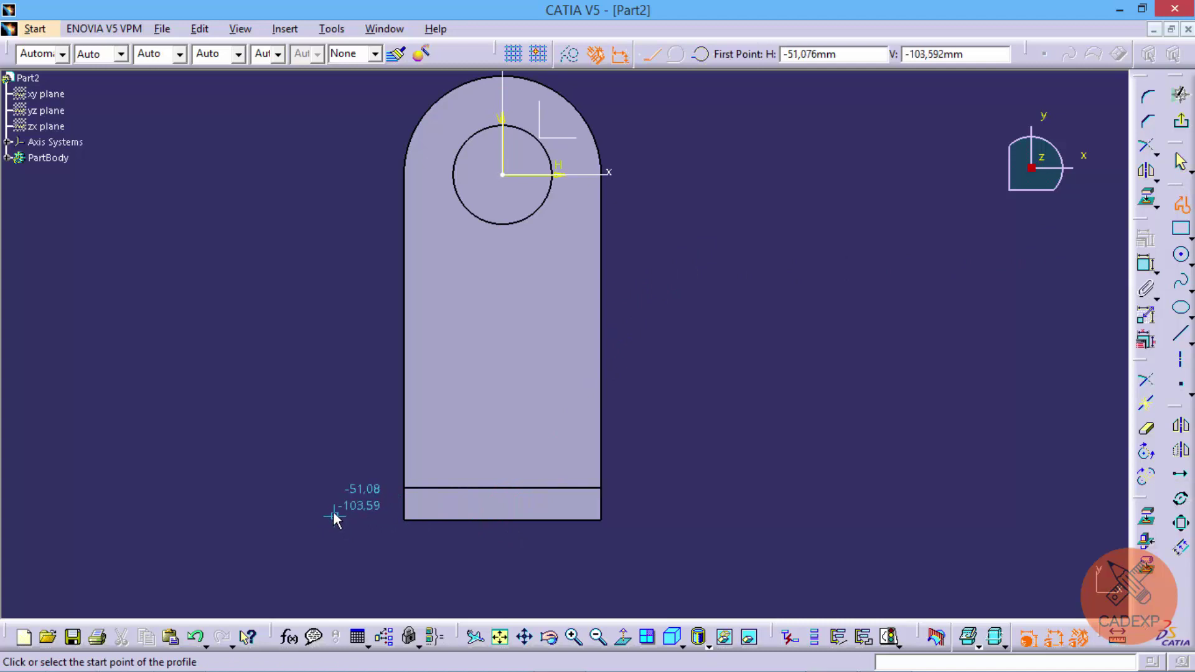
left_click(503, 520)
middle_click_drag(679, 360, 670, 373)
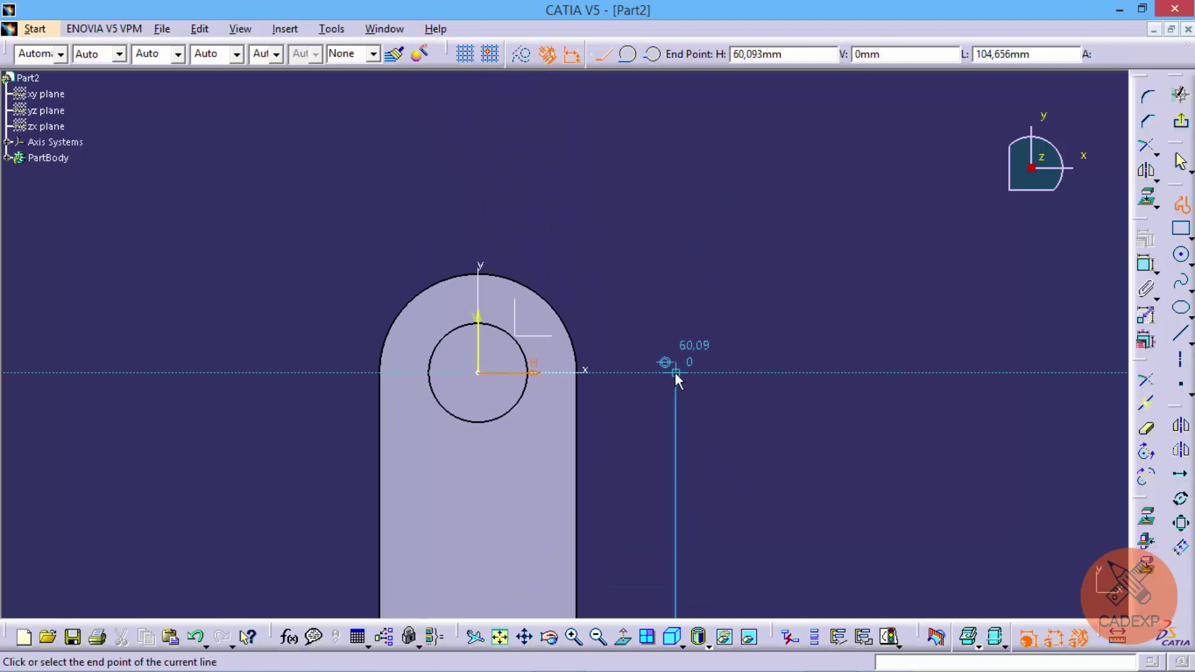
left_click_drag(675, 373, 492, 200)
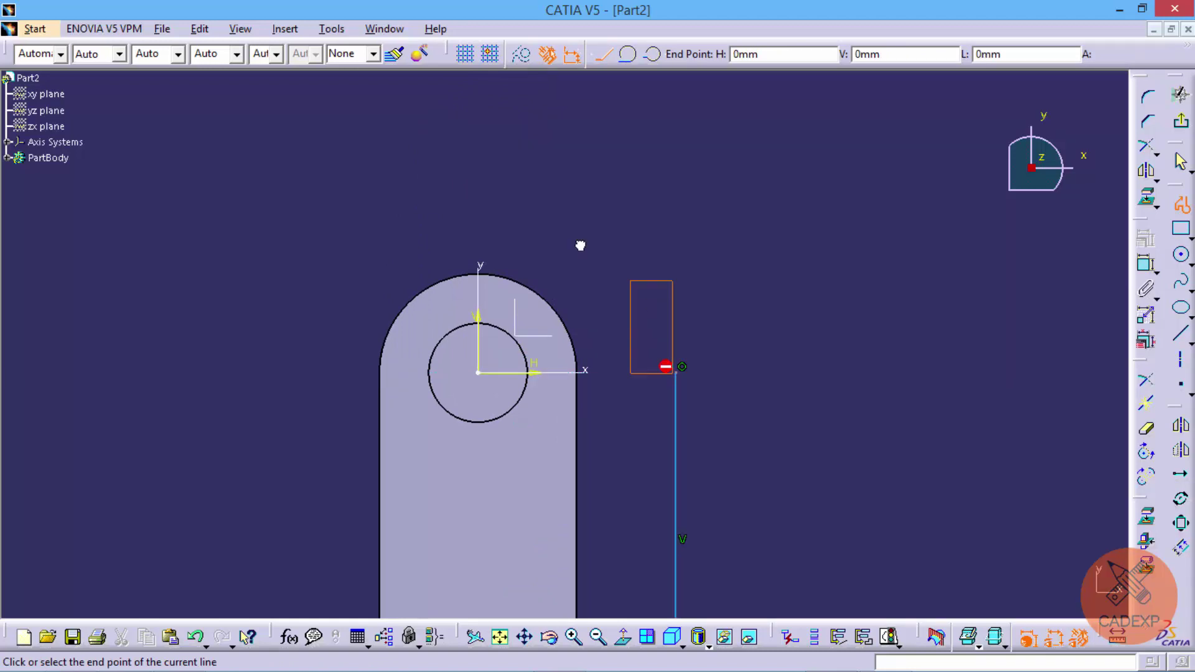
double_click(489, 196)
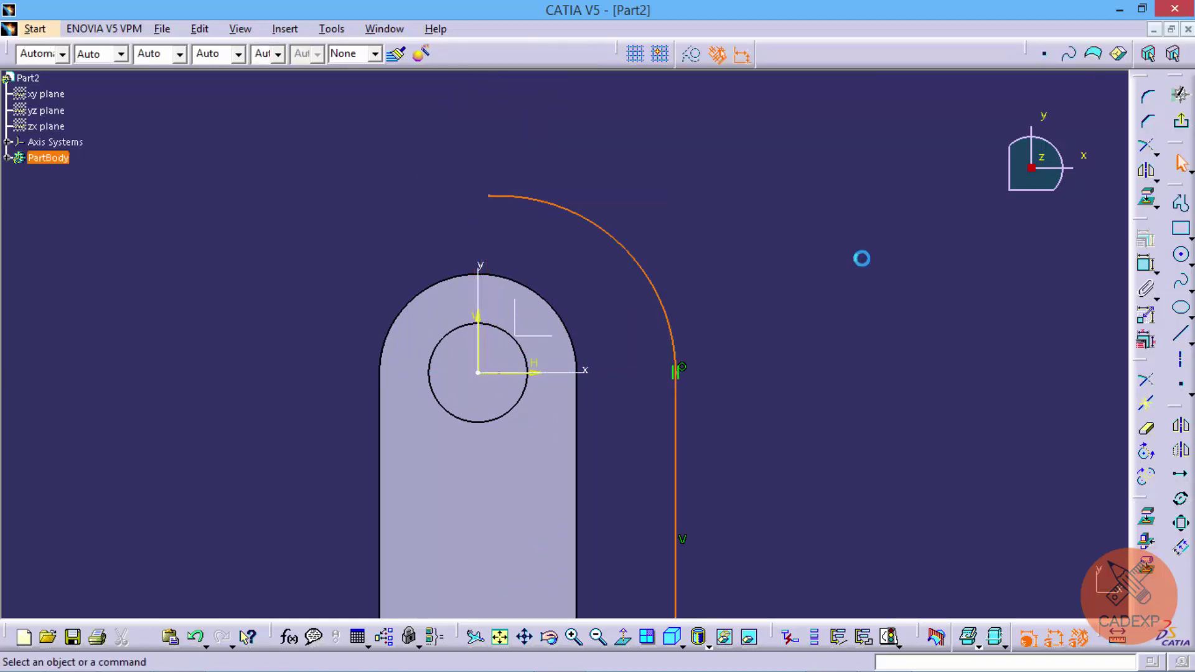
- Constrain the arc's end point to lie on the vertical axis
left_click(1147, 264)
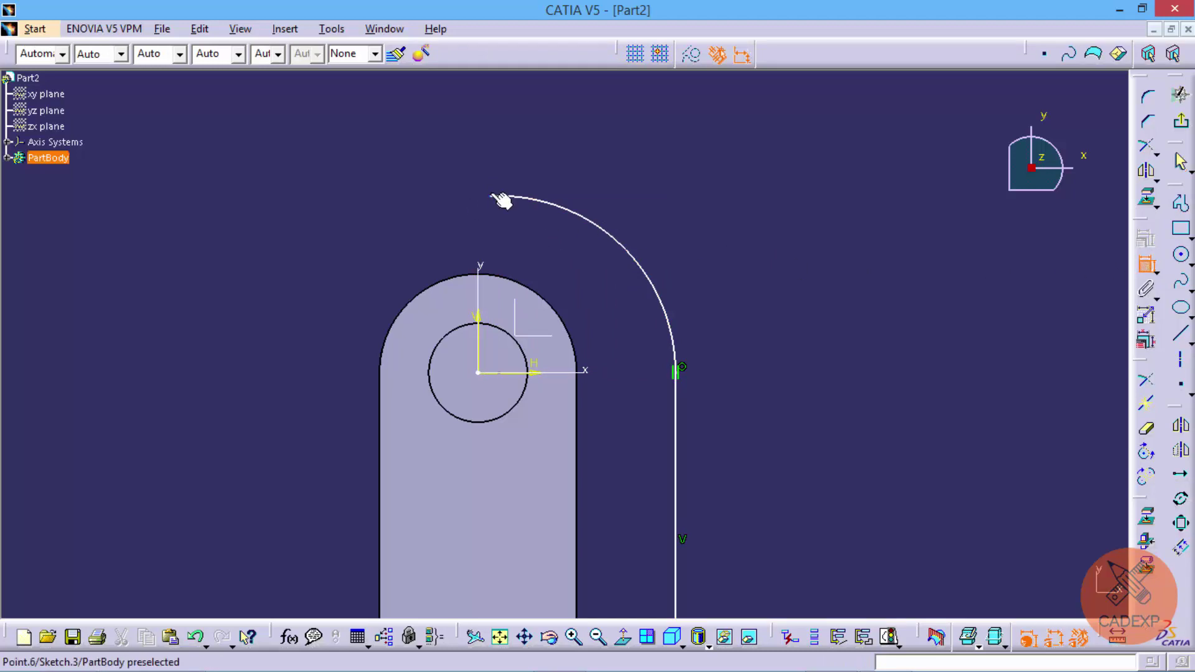
left_click(490, 196)
left_click(481, 269)
right_click(504, 173)
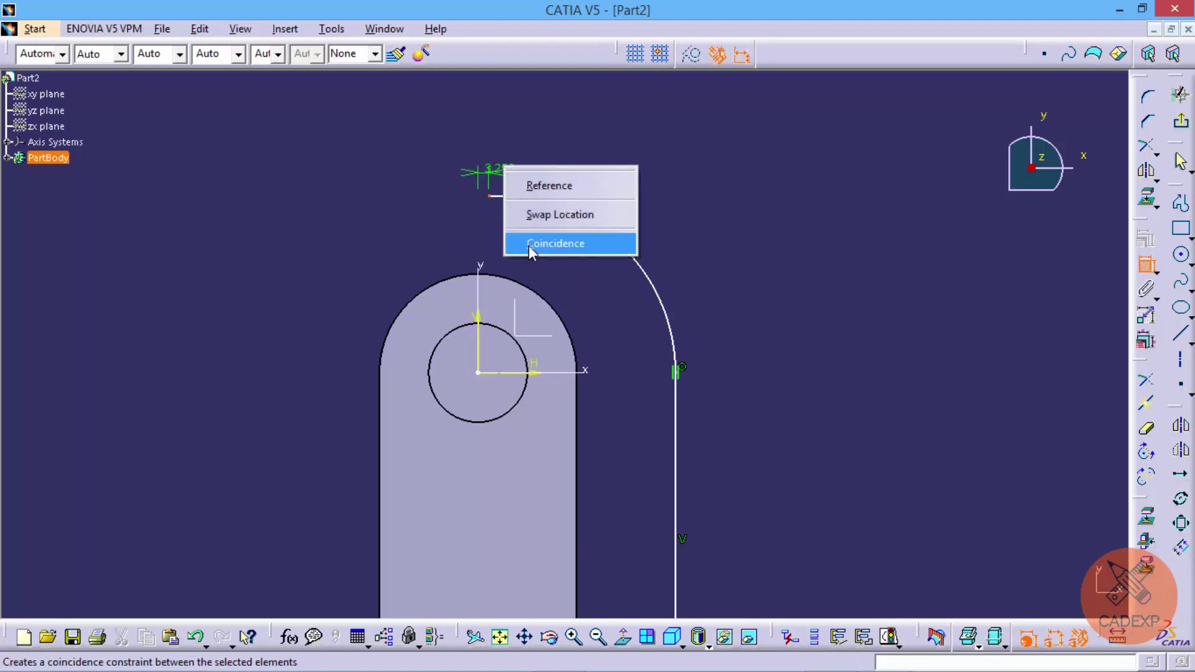
left_click(541, 244)
mouse_move(690, 328)
middle_mouse_down()
mouse_move(589, 341)
mouse_move(704, 496)
middle_mouse_up()
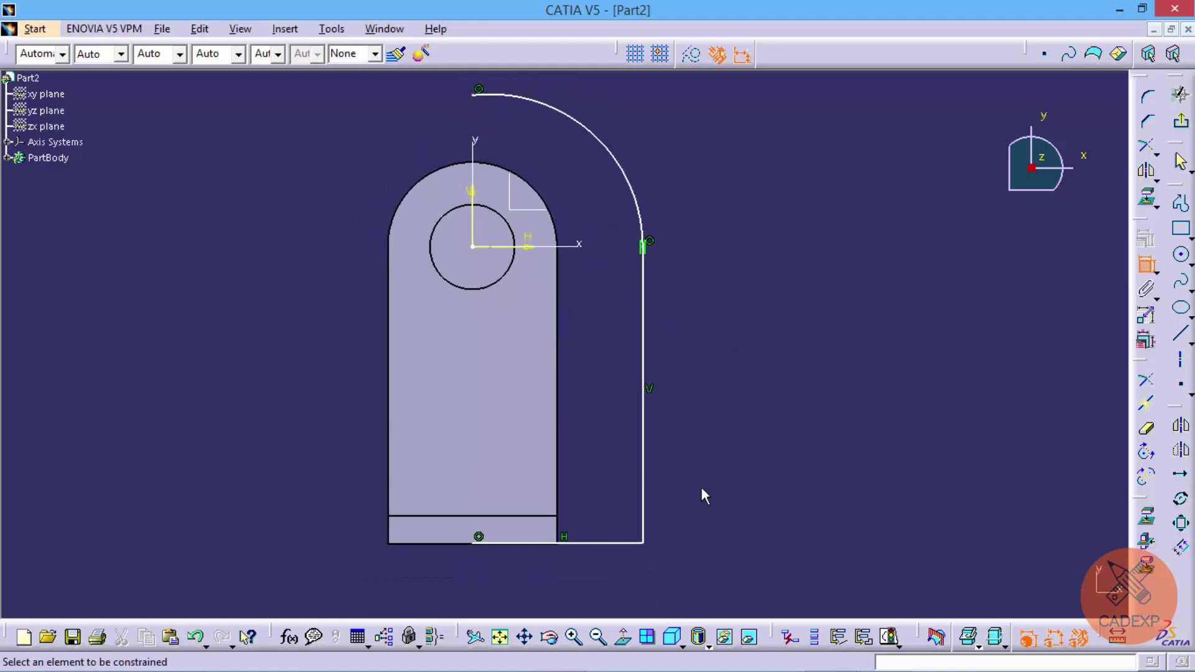
- Round the profile's bottom corner with a 40 mm radius
left_click(1149, 97)
left_click(645, 516)
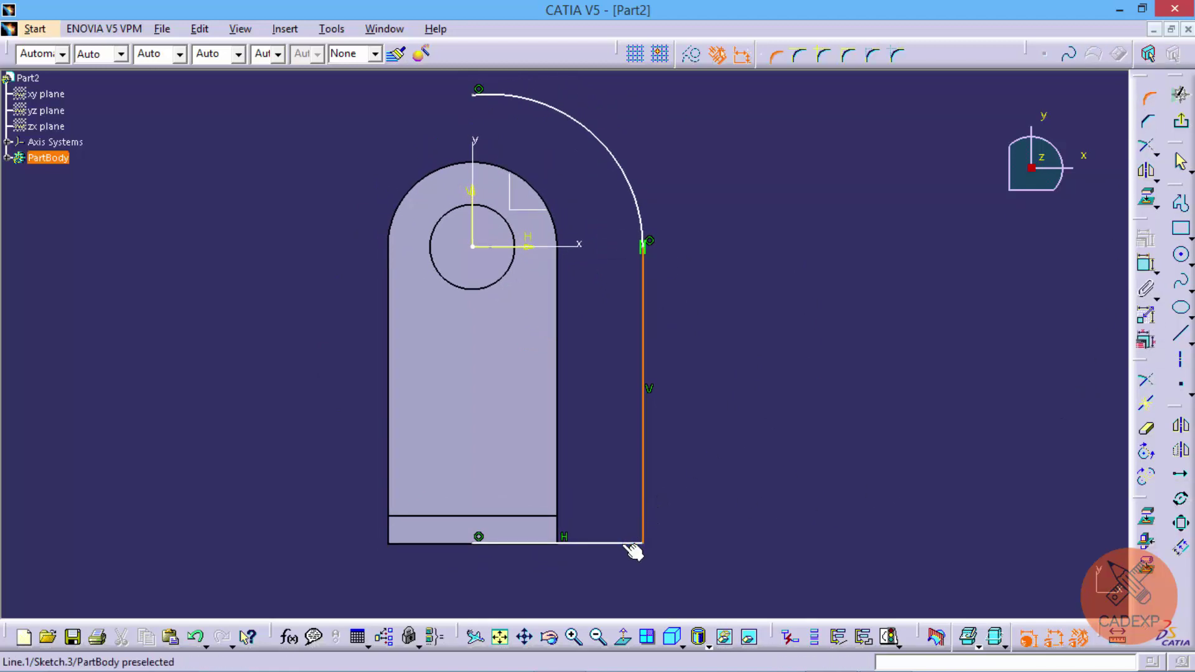
left_click(629, 542)
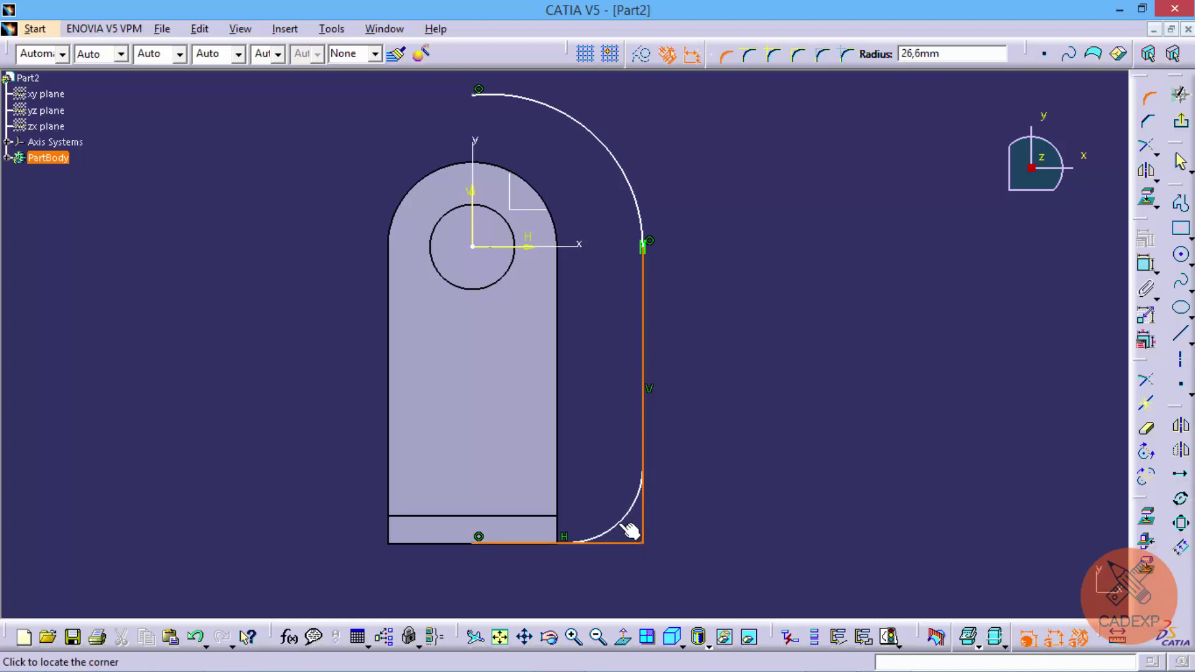
left_click(628, 528)
double_click(604, 503)
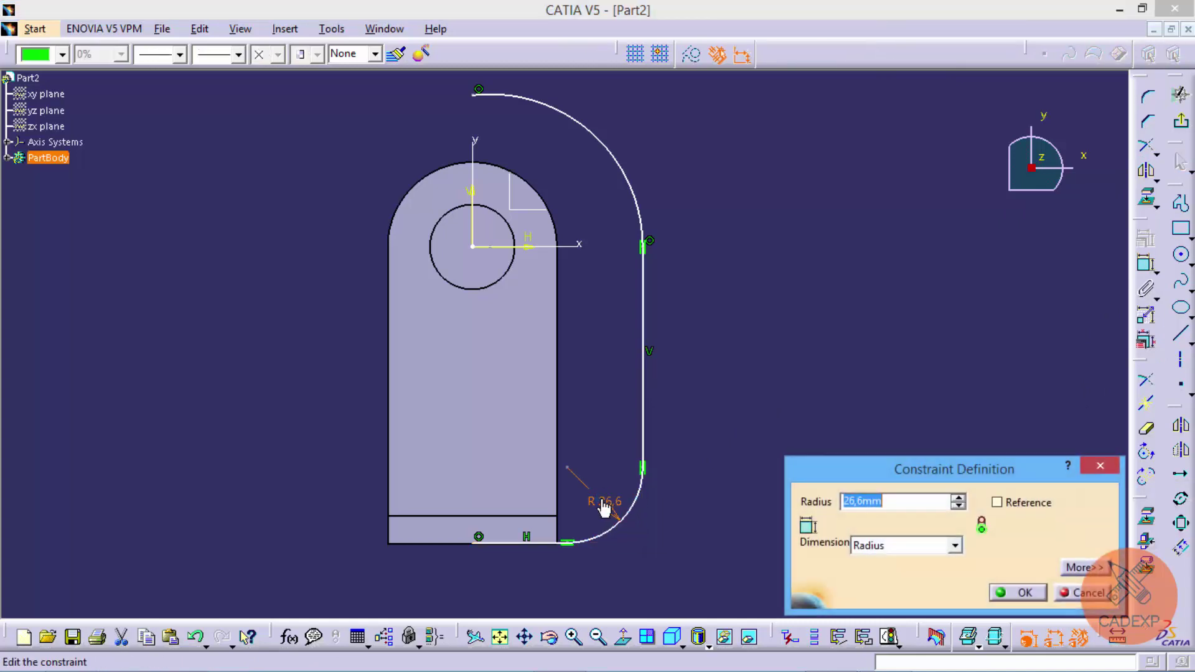
type("40")
key("Return")
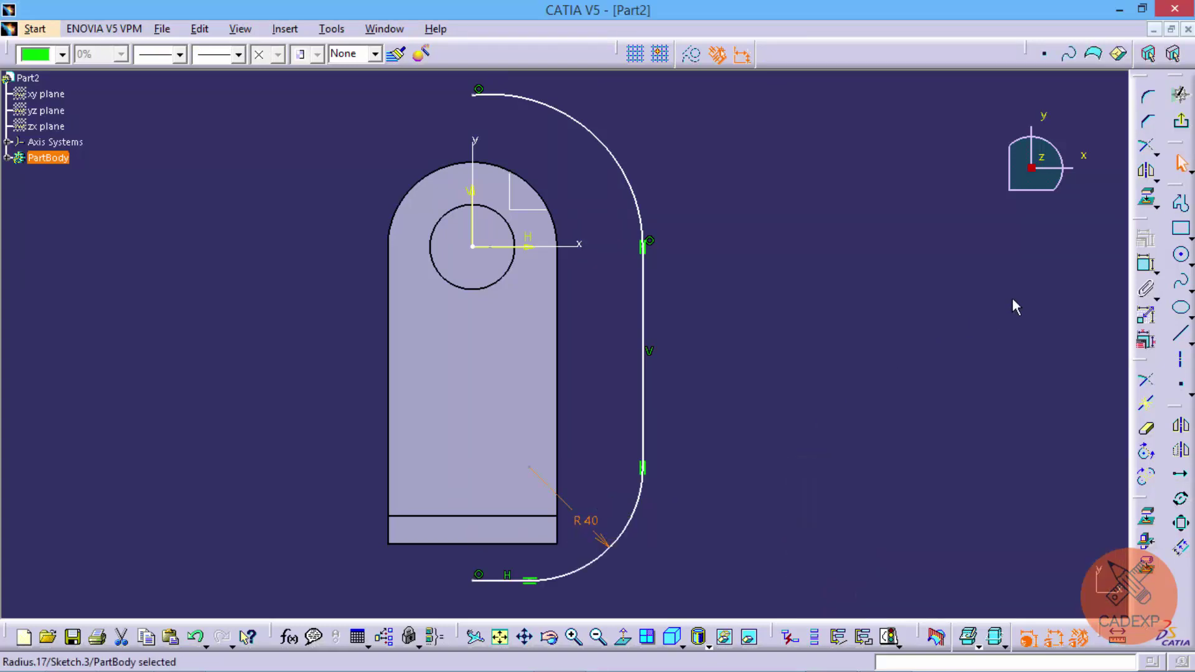
- Constrain the profile's bottom end point to lie on the part's bottom edge
left_click(1146, 264)
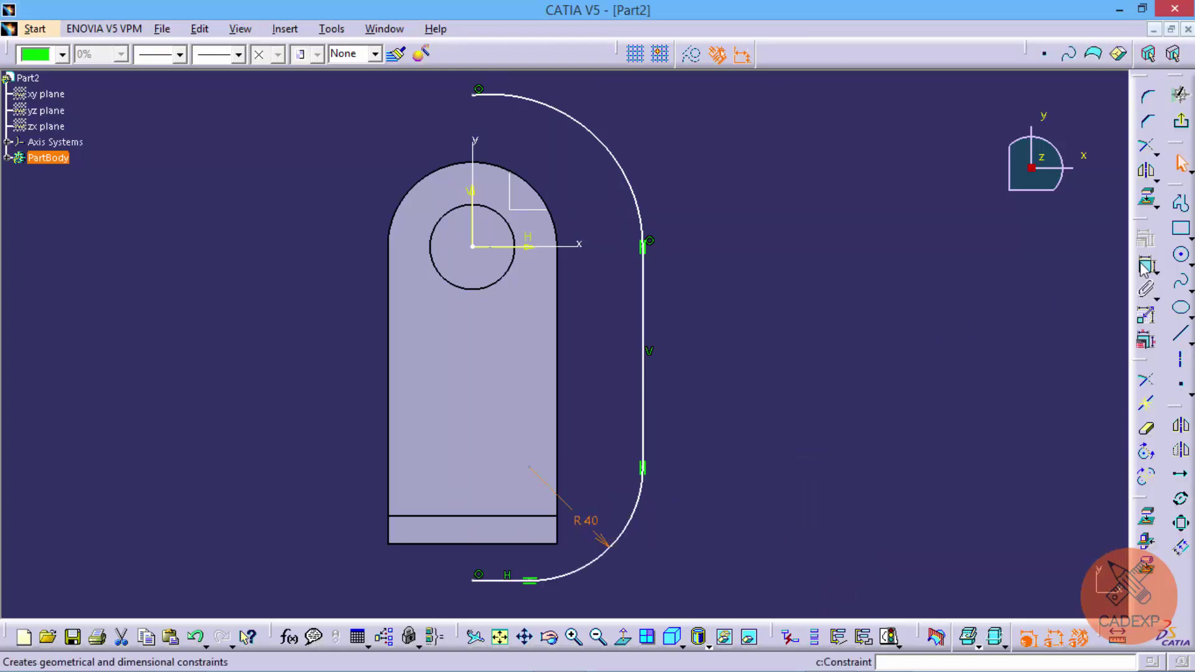
left_click(476, 580)
right_click(490, 544)
left_click(520, 532)
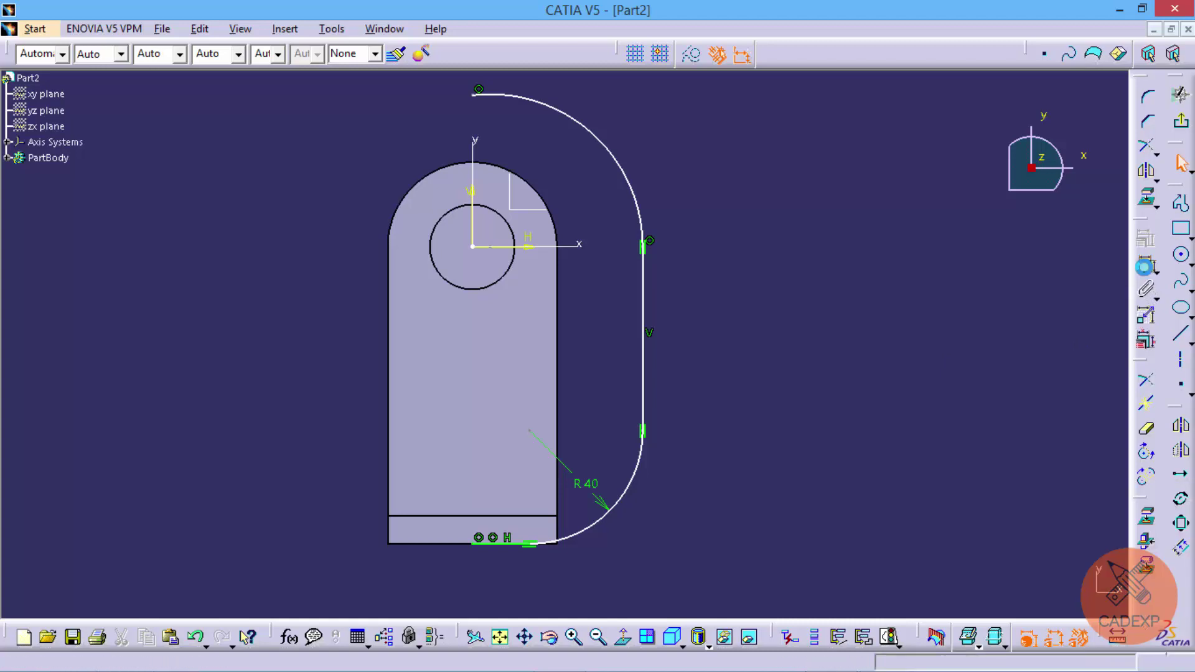
- Dimension the vertical side 75 mm from the vertical axis
left_click(646, 357)
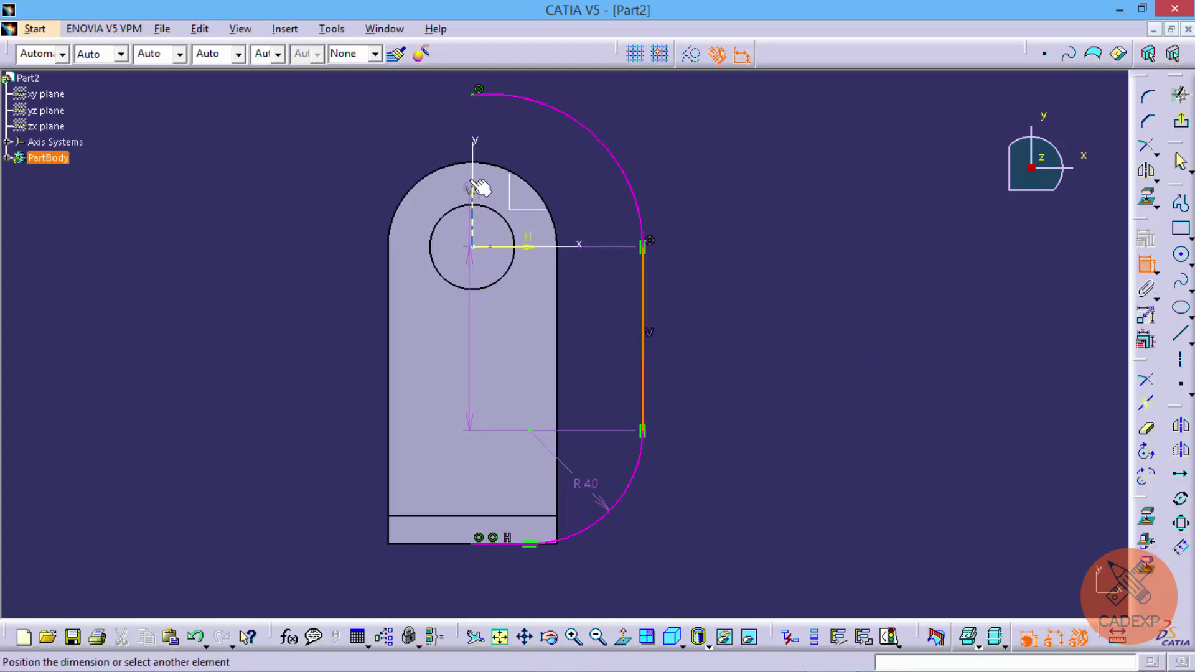
left_click(566, 322)
double_click(568, 322)
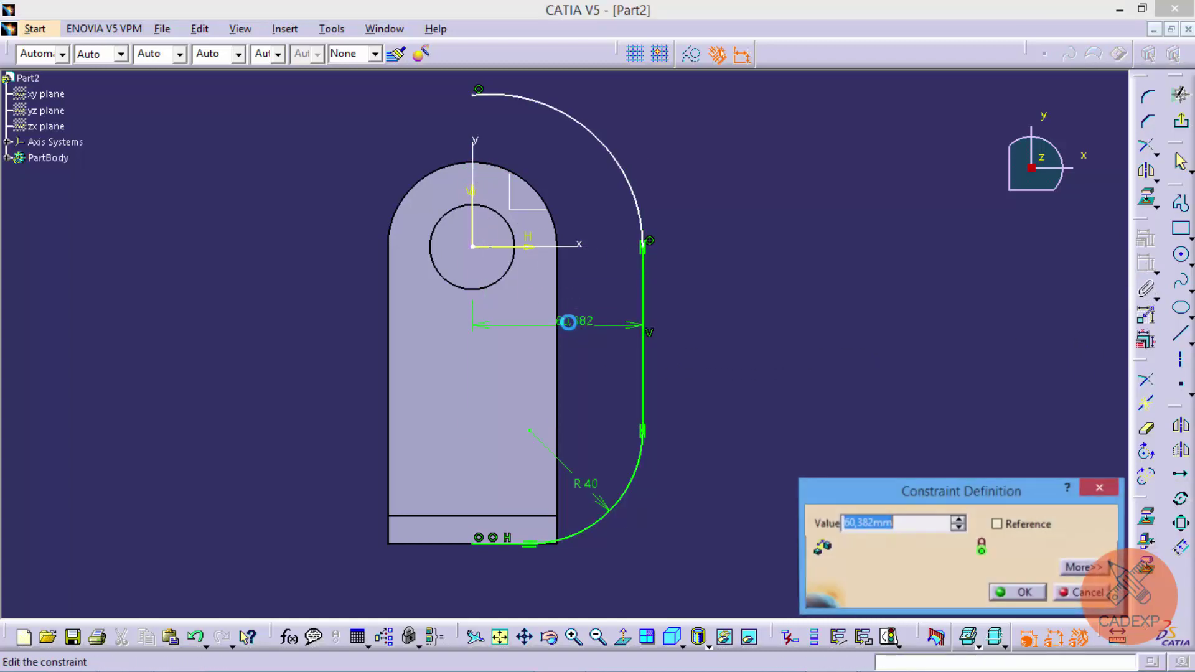
type("75")
key("Return")
middle_click_drag(567, 322, 566, 383)
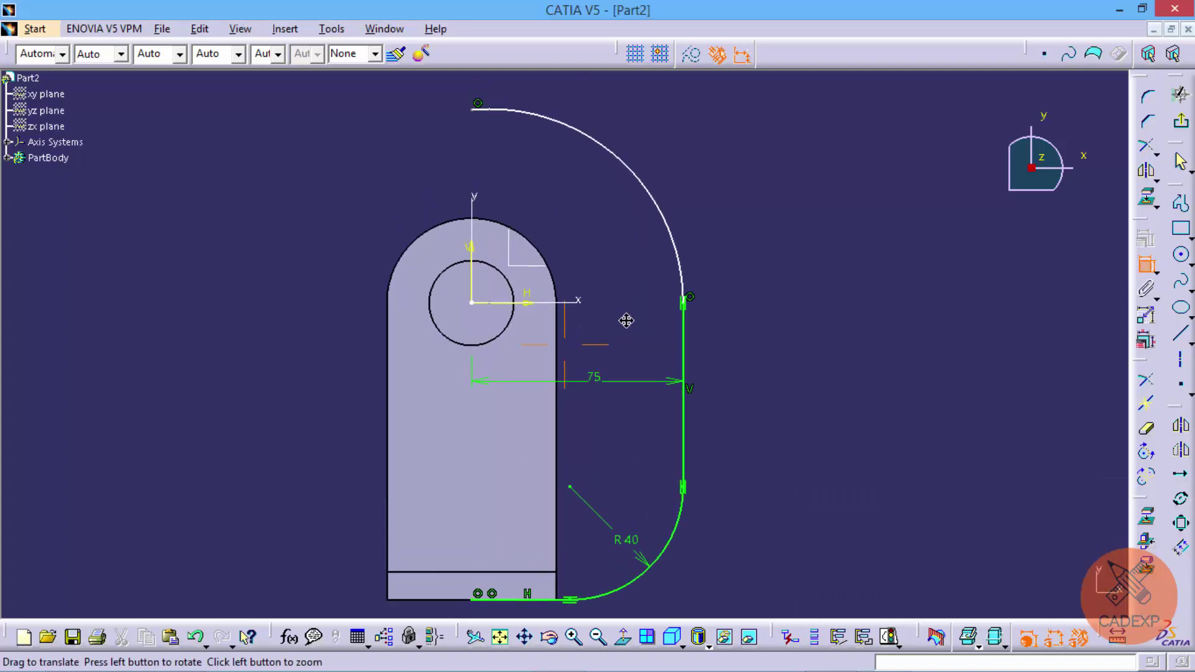
- Dimension the outline's overall height, from the upper arc's top end, to 180 mm
left_click(477, 110)
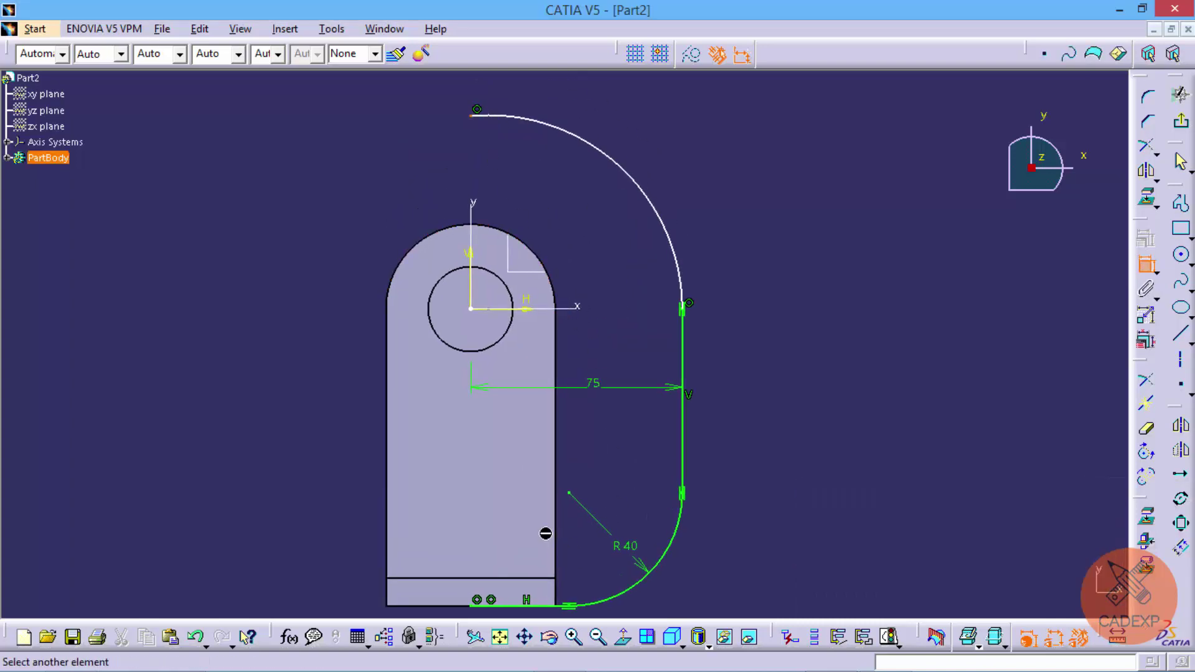
middle_click_drag(546, 534, 546, 492)
left_click(490, 564)
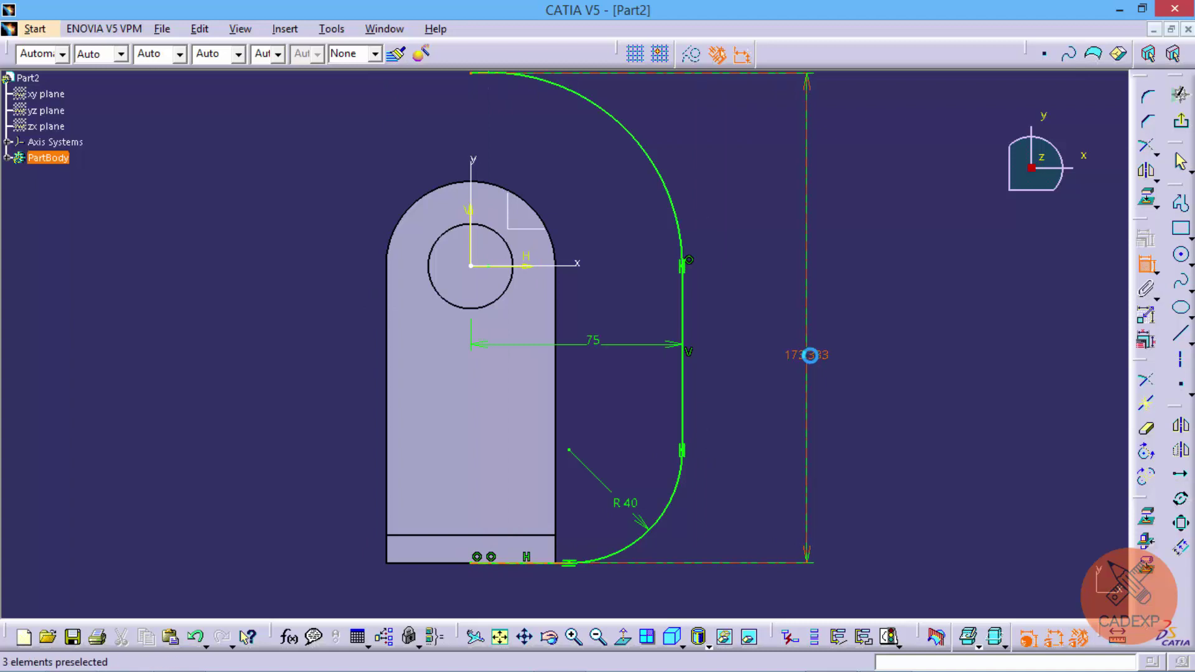
double_click(810, 354)
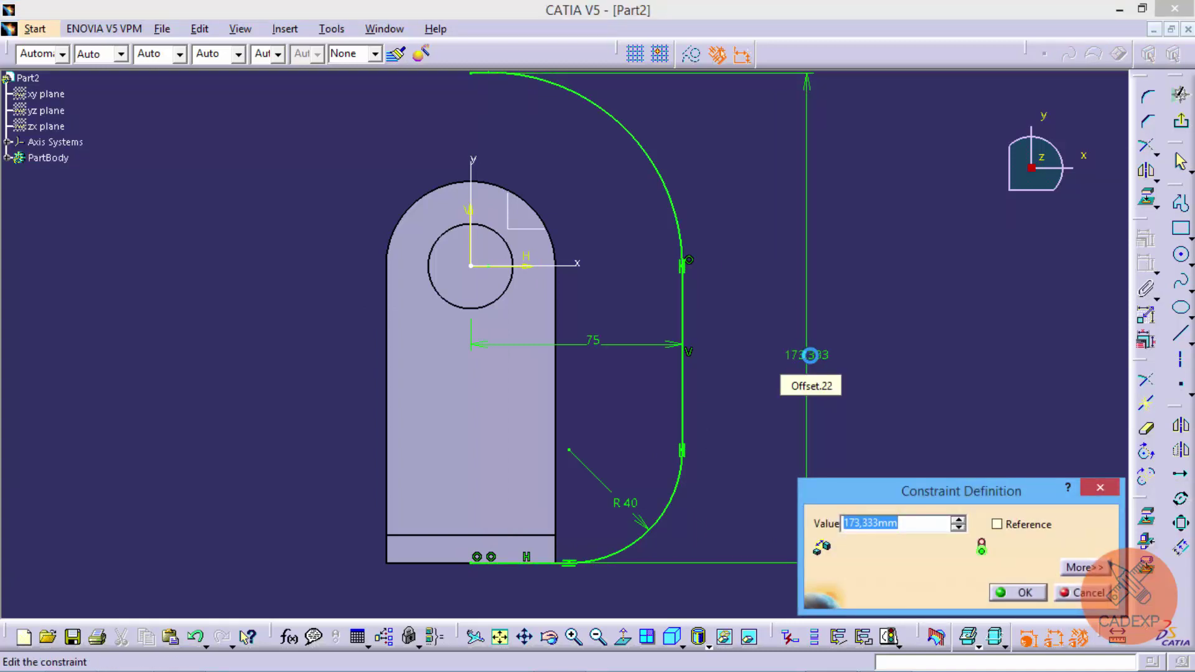
type("0")
key("Return")
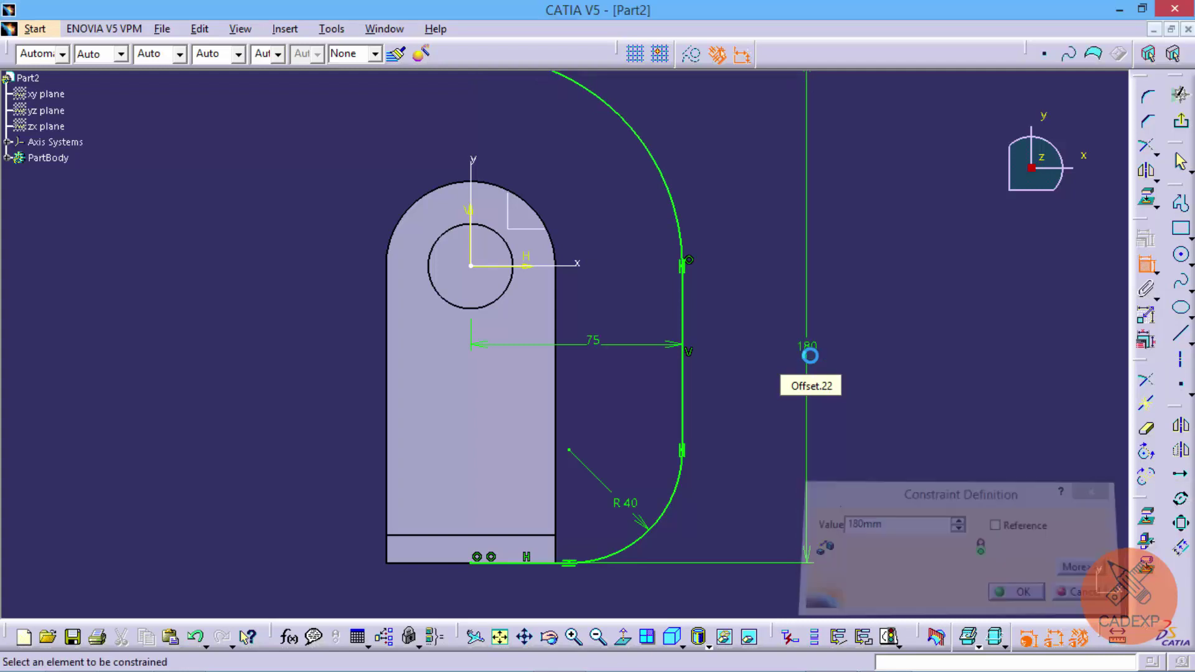
middle_click_drag(944, 315, 746, 318, "ctrl")
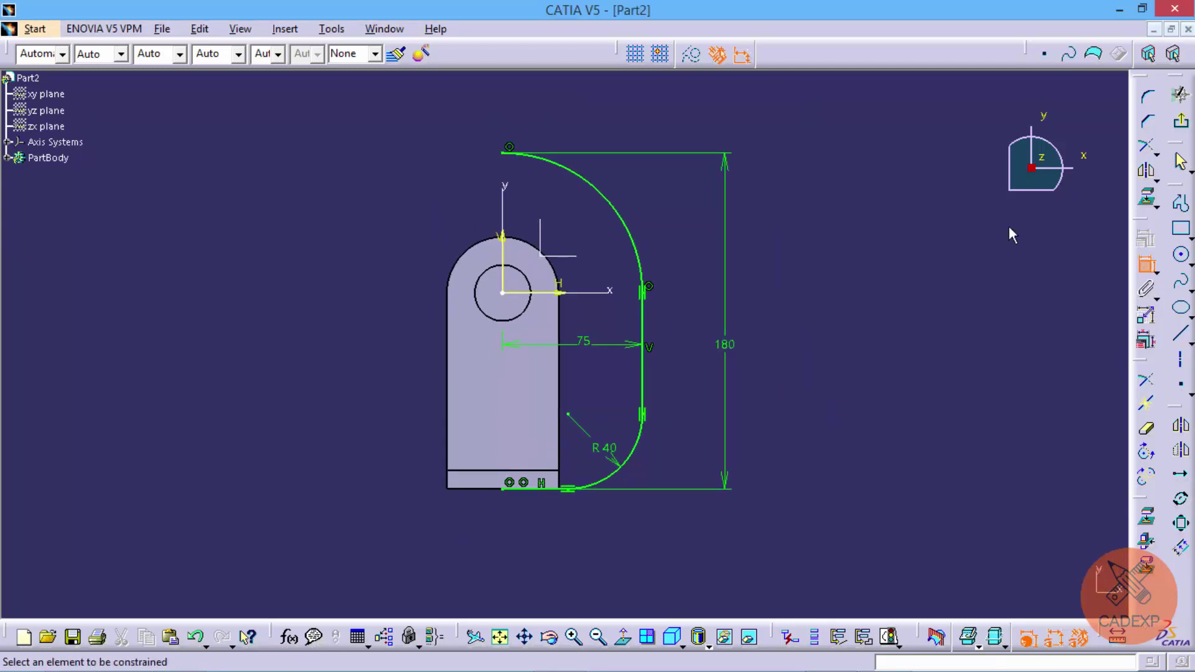
- Mirror the whole half-profile across the vertical axis into a closed oval, then exit the sketch
left_click(1148, 266)
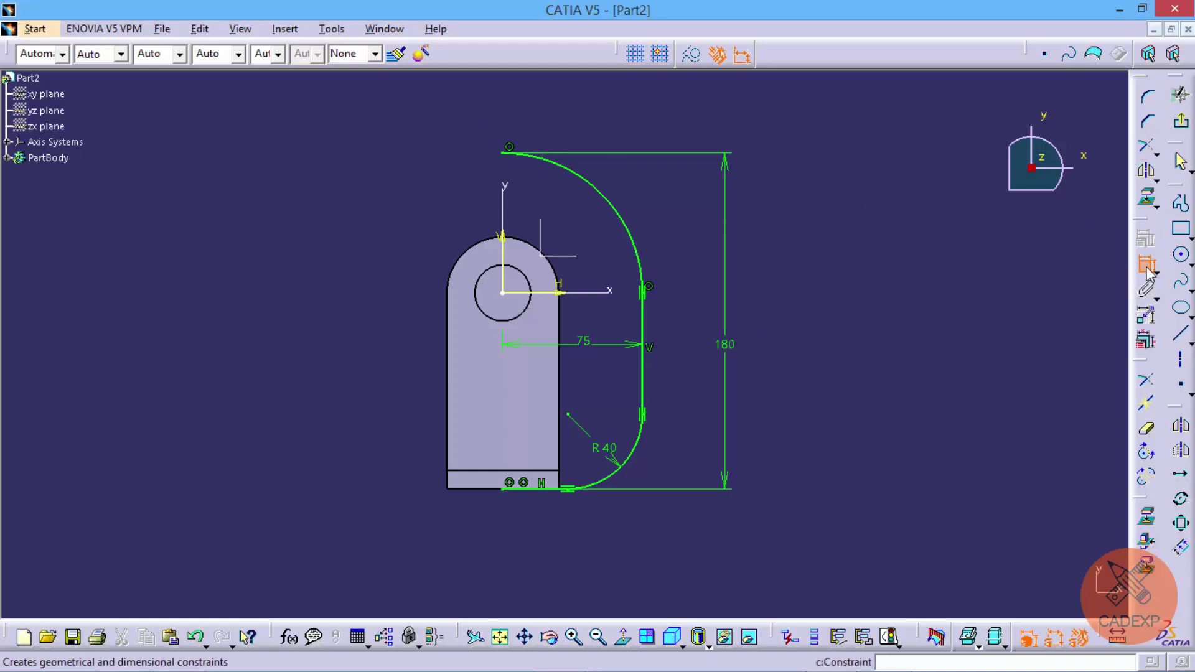
left_click(1146, 288)
key("ctrl+a")
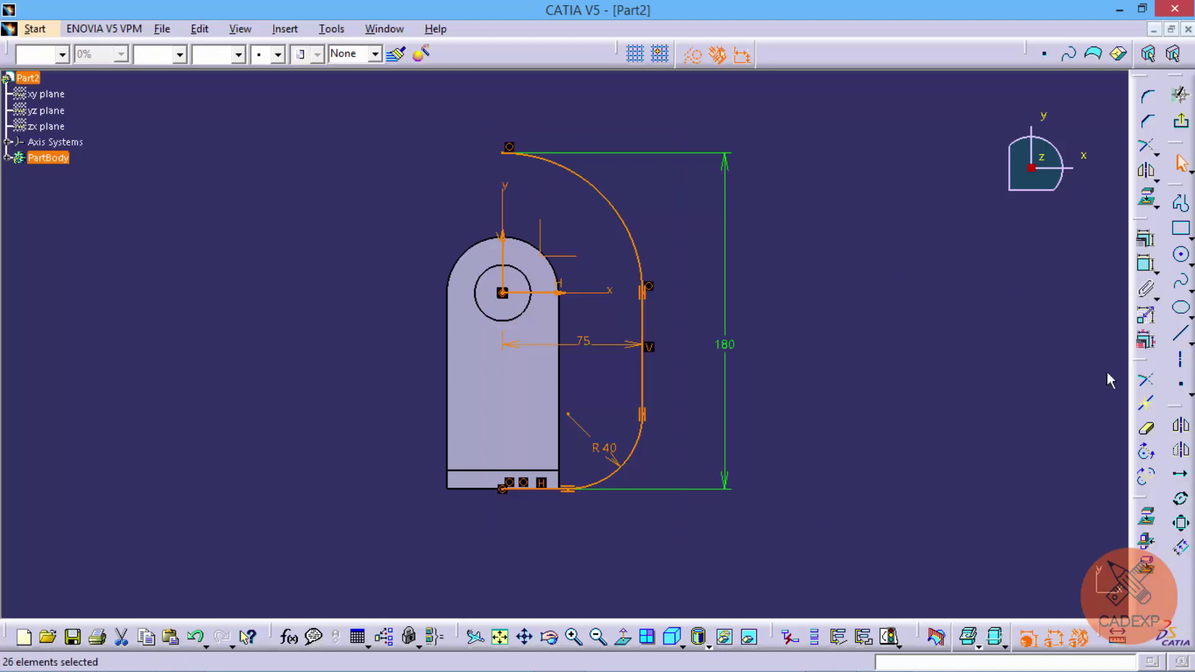
left_click(1147, 170)
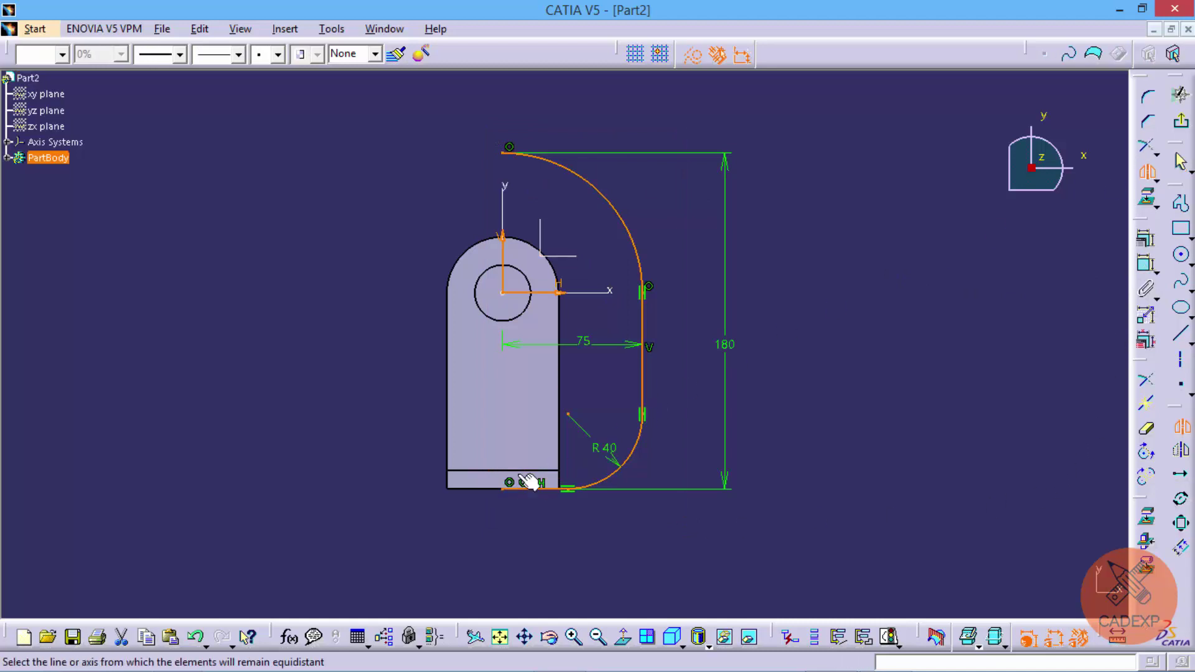
left_click(503, 194)
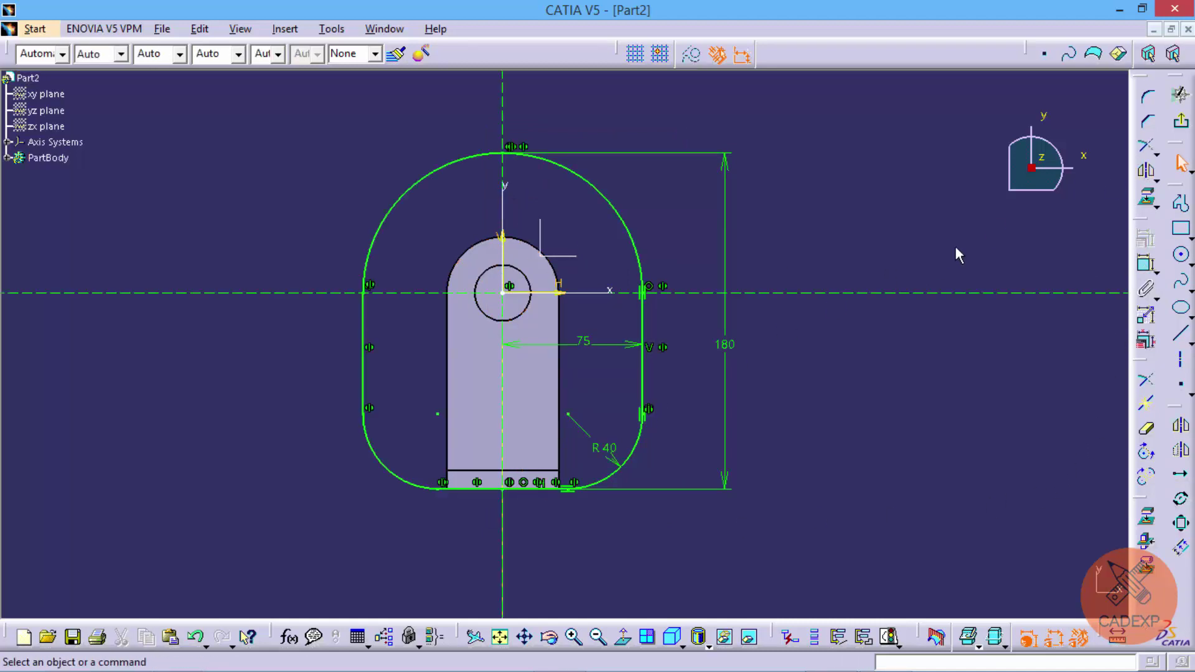
left_click(1181, 120)
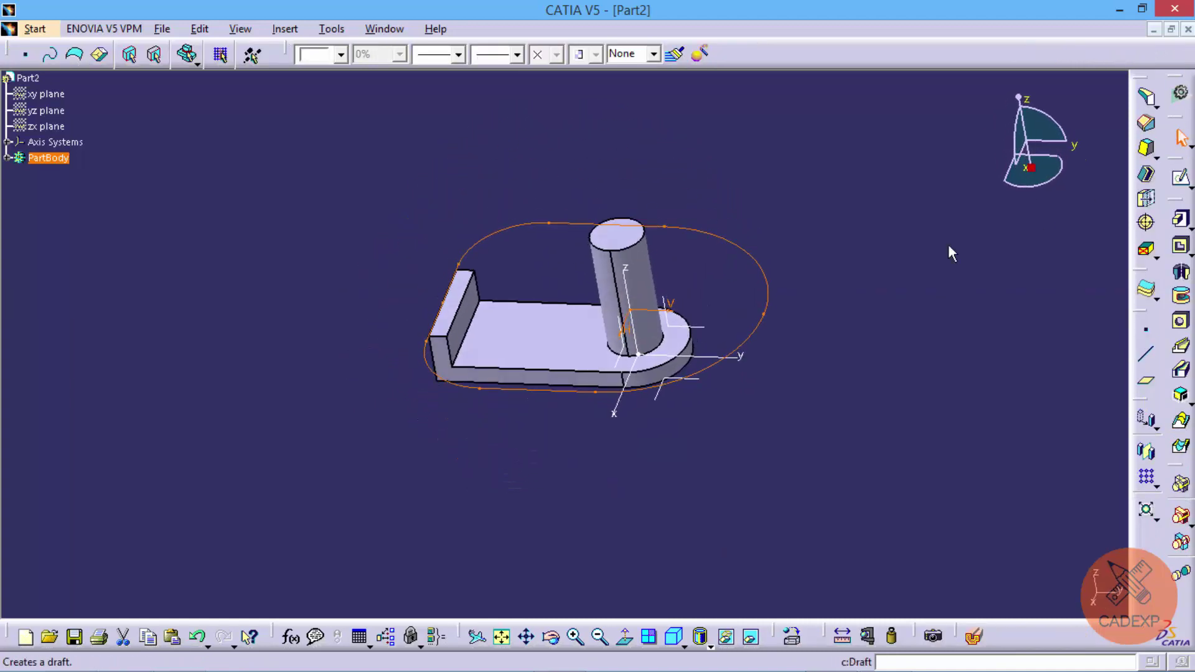
- Pad the oval outline as a thin rim, 10 mm long and 10 mm thick
middle_click_drag(479, 481, 569, 400)
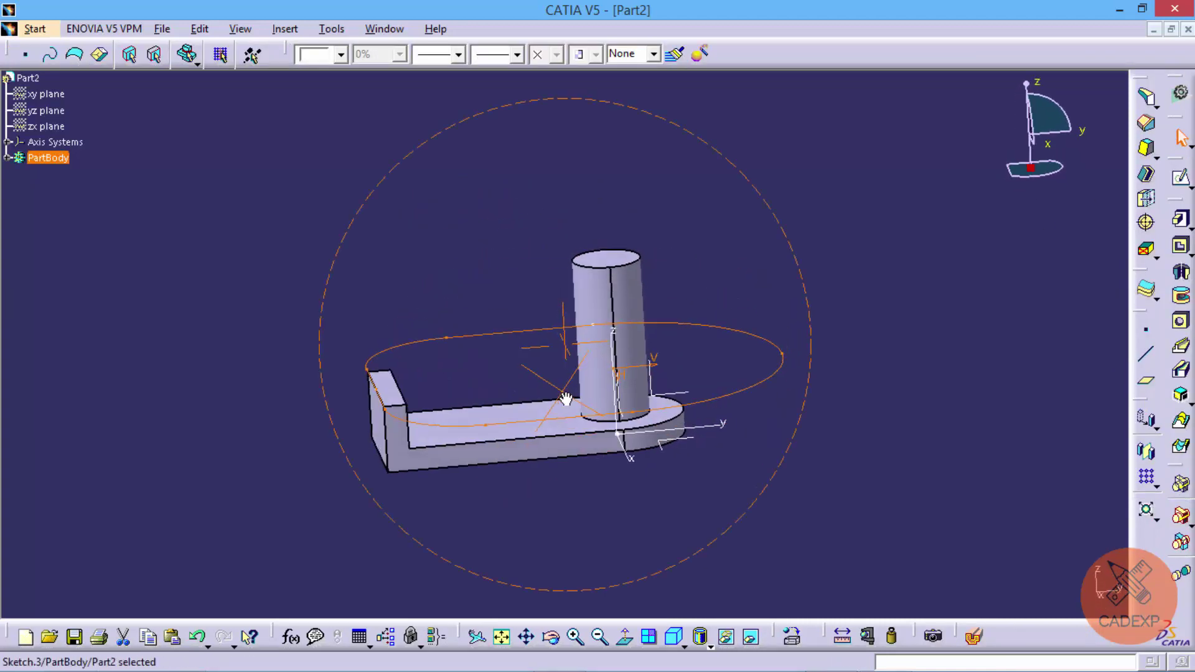
left_click(1181, 220)
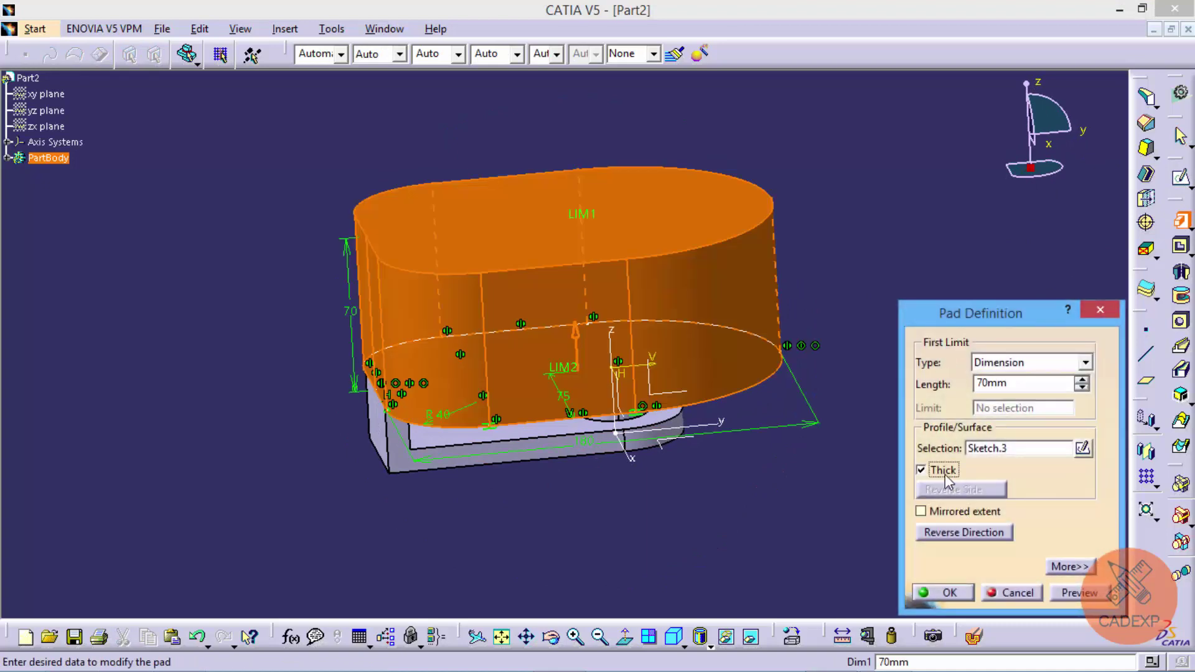
left_click_drag(829, 382, 726, 388)
type("10")
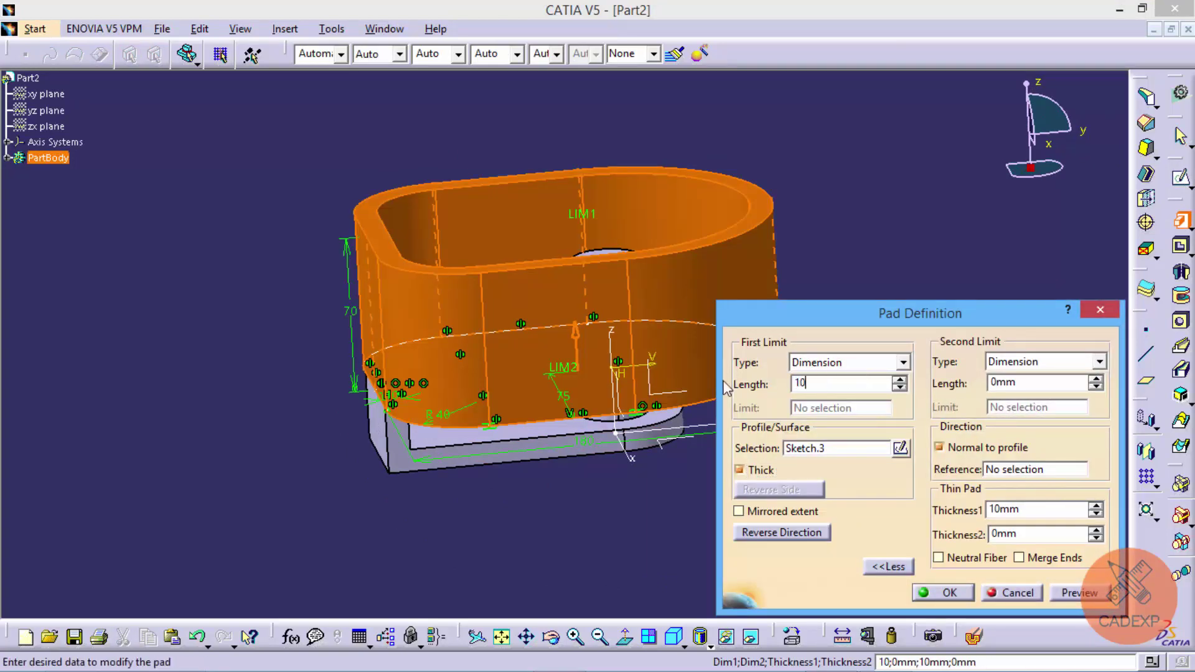
left_click(925, 216)
mouse_move(587, 346)
middle_mouse_down()
mouse_move(444, 368)
mouse_move(551, 338)
middle_mouse_up()
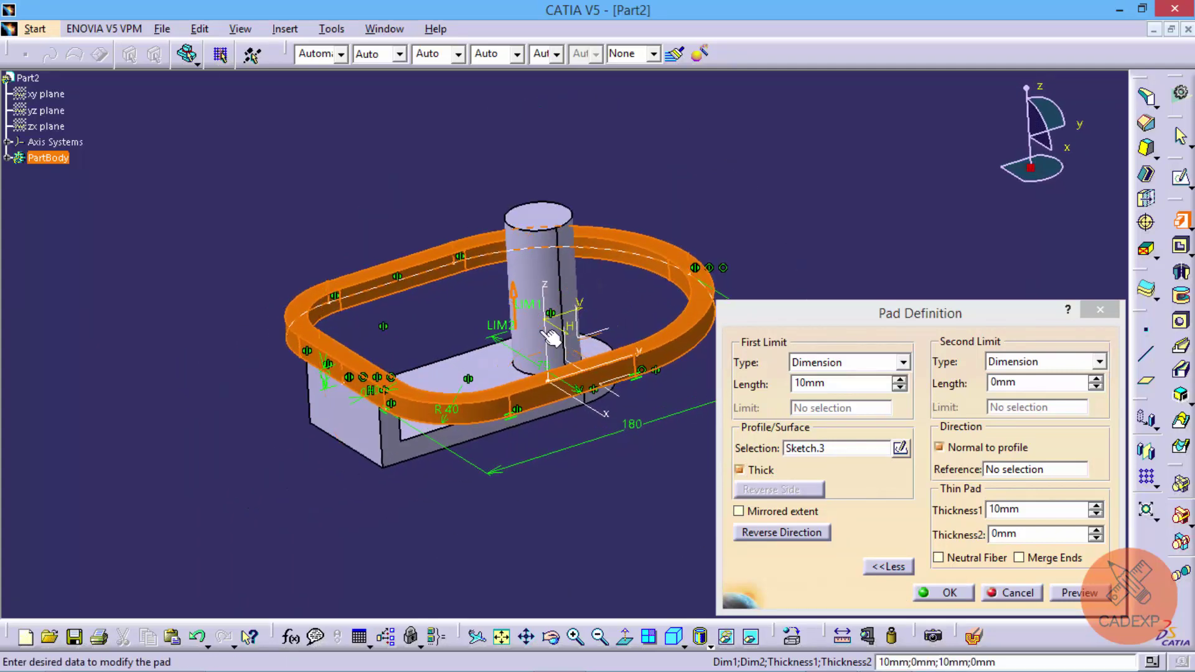
left_click(951, 593)
mouse_move(752, 382)
middle_mouse_down()
mouse_move(628, 443)
mouse_move(640, 426)
mouse_move(566, 510)
mouse_move(560, 457)
mouse_move(592, 506)
mouse_move(635, 445)
middle_mouse_up()
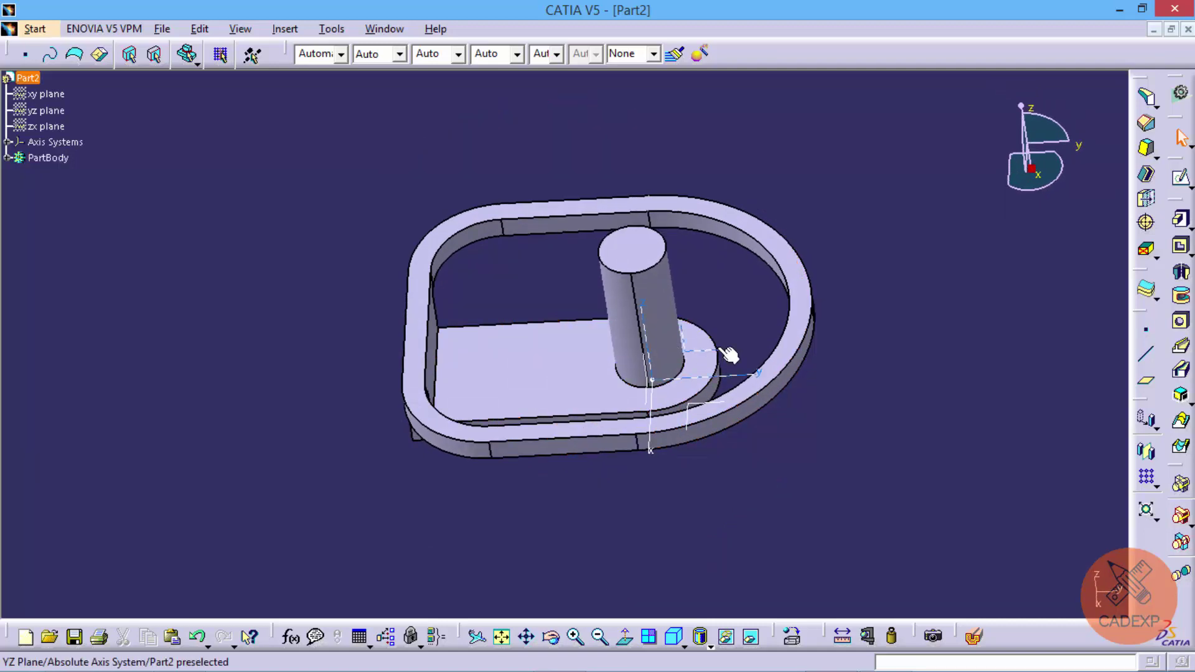
- Sketch a stepped line profile on the YZ plane from the boss top down to the rim
left_click(1181, 177)
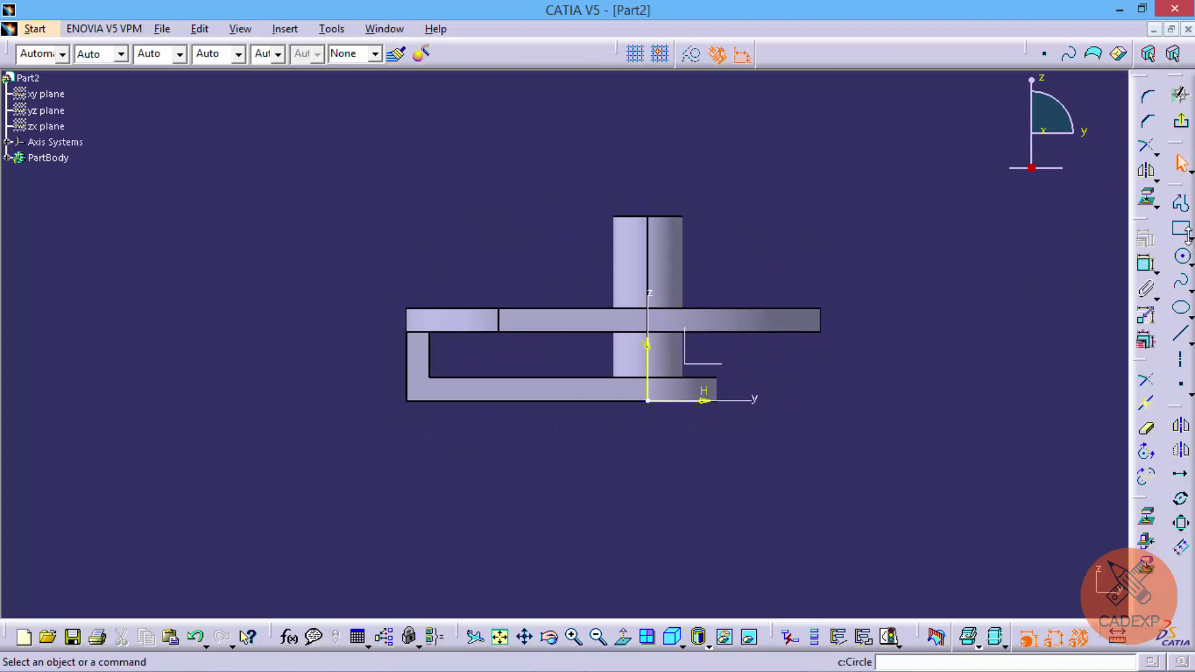
left_click(1181, 202)
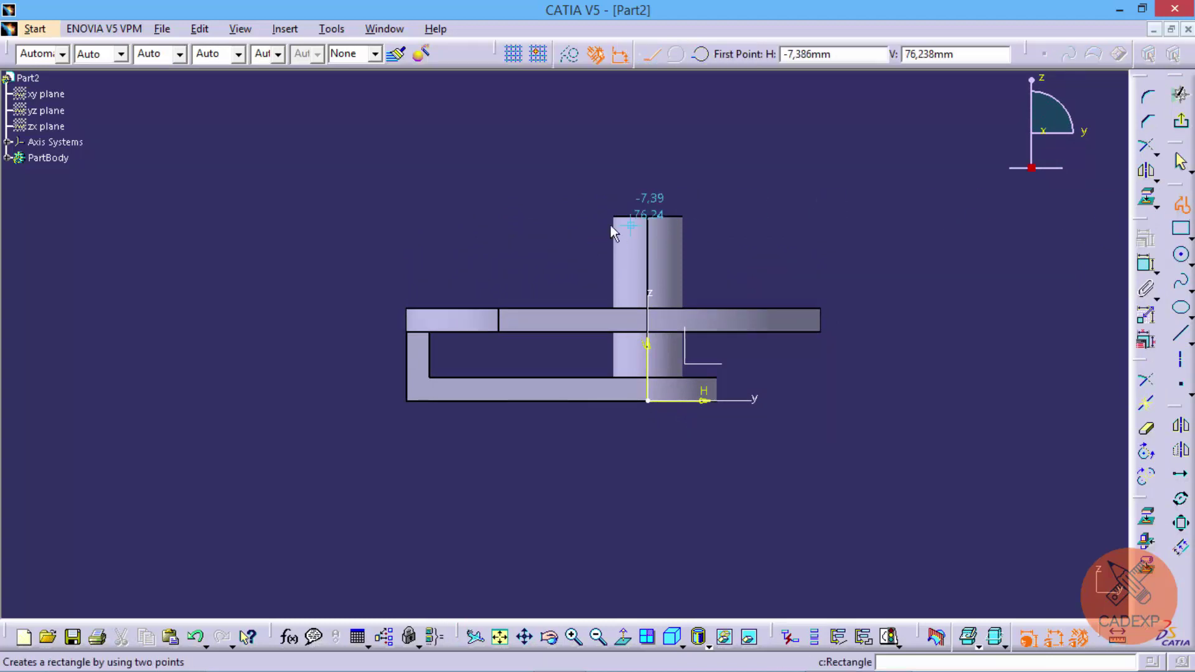
left_click(648, 217)
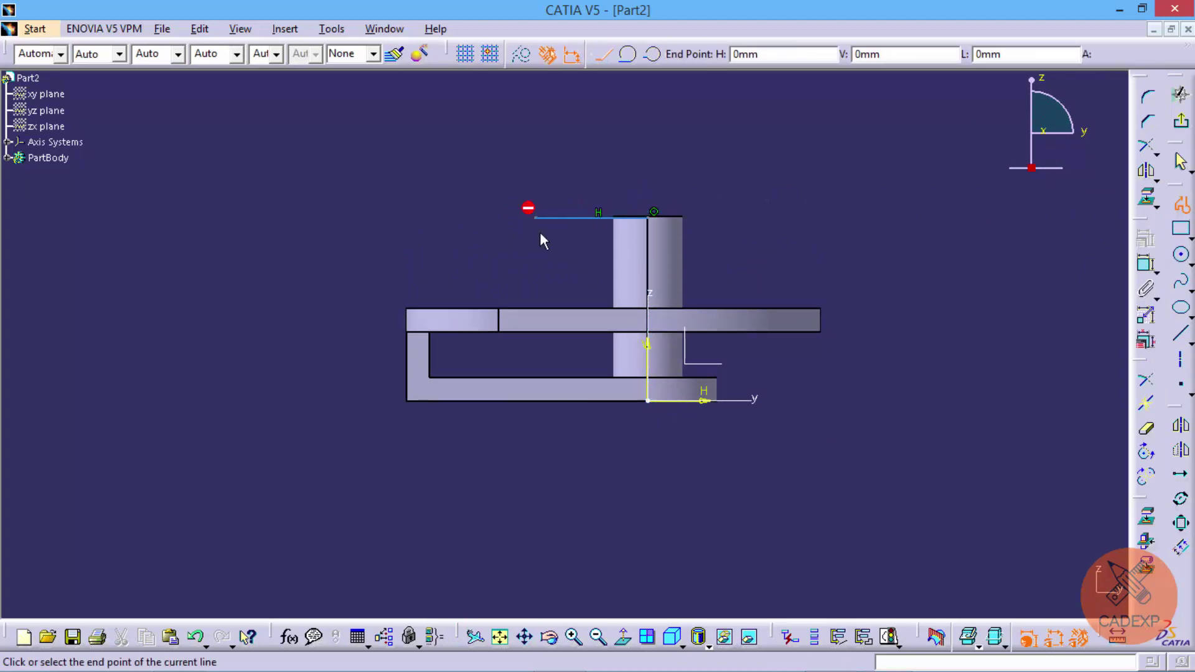
left_click(538, 234)
left_click(535, 316)
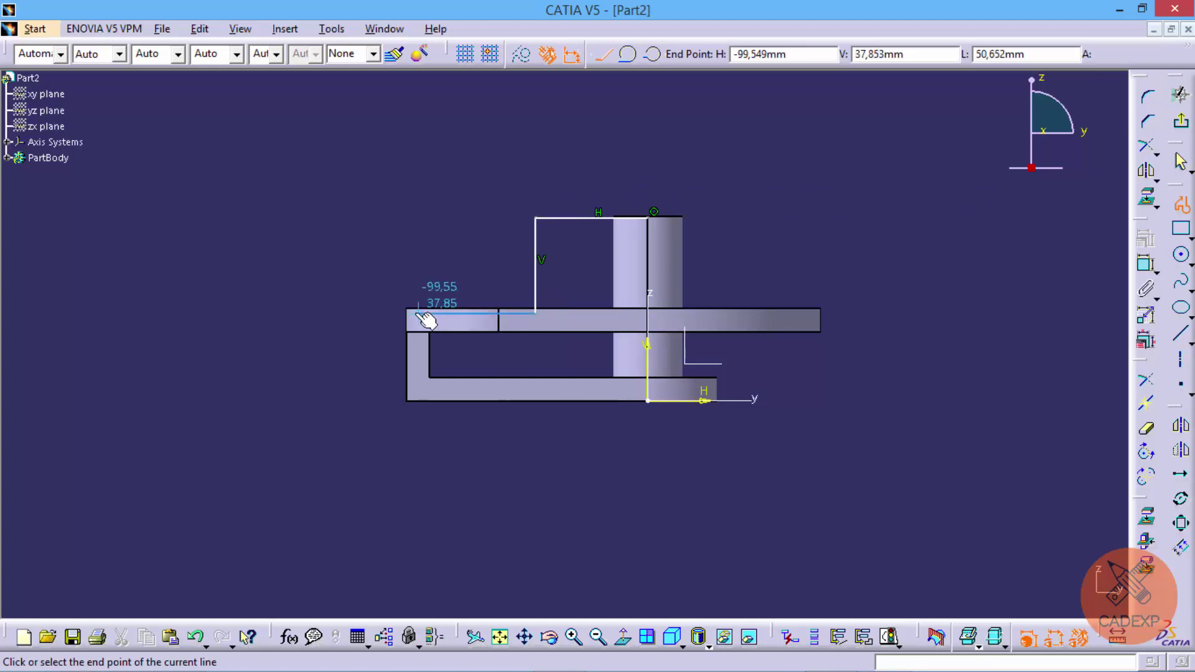
double_click(426, 316)
mouse_move(462, 213)
middle_mouse_down()
mouse_move(476, 375)
mouse_move(638, 339)
mouse_move(623, 392)
mouse_move(641, 346)
mouse_move(539, 403)
mouse_move(548, 382)
middle_mouse_up()
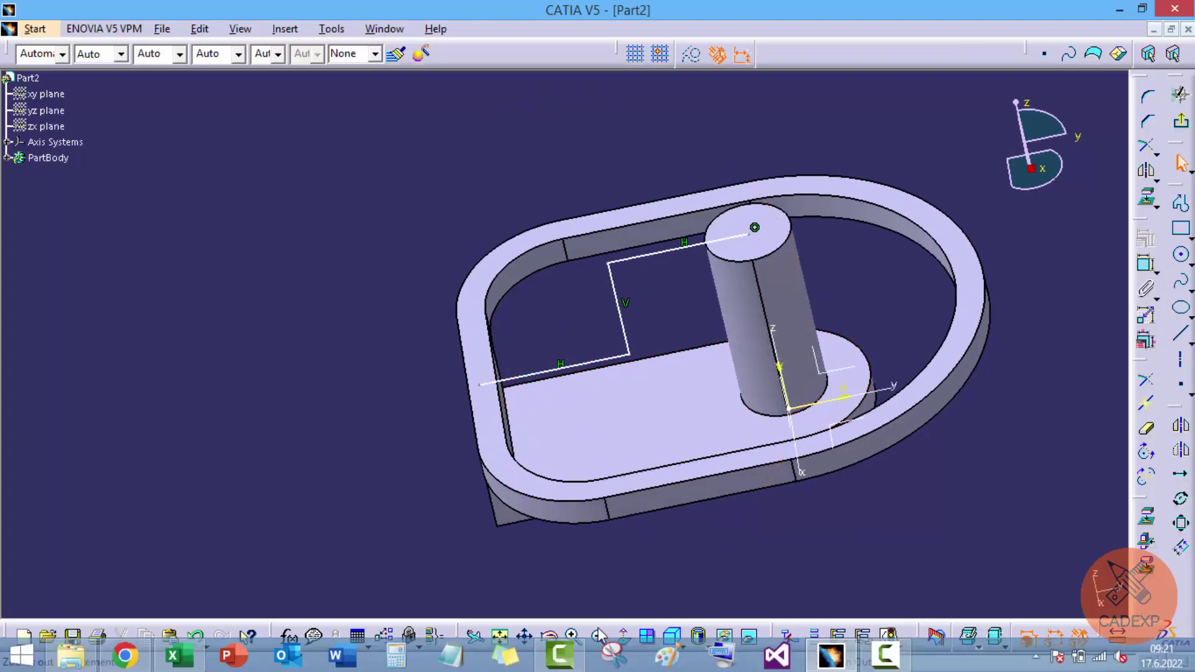
left_click(627, 620)
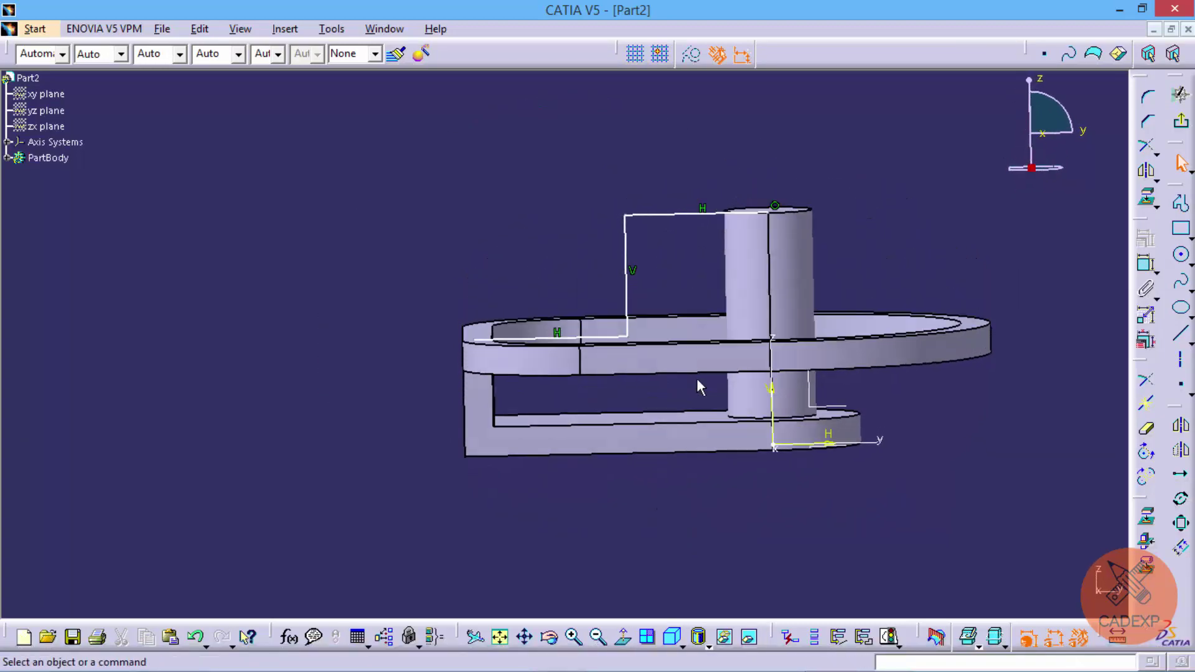
- Make the profile's ends coincident with the rim's outer edge and the boss axis
left_click(1148, 265)
left_click(485, 331)
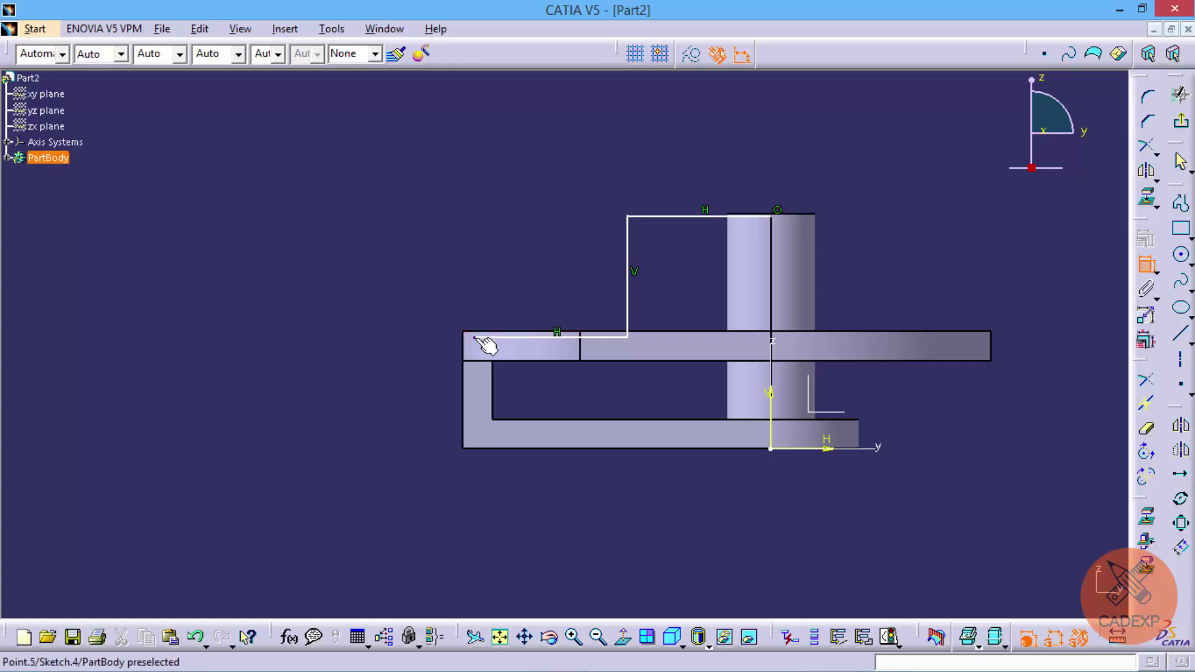
left_click(493, 376)
right_click(505, 229)
left_click(531, 303)
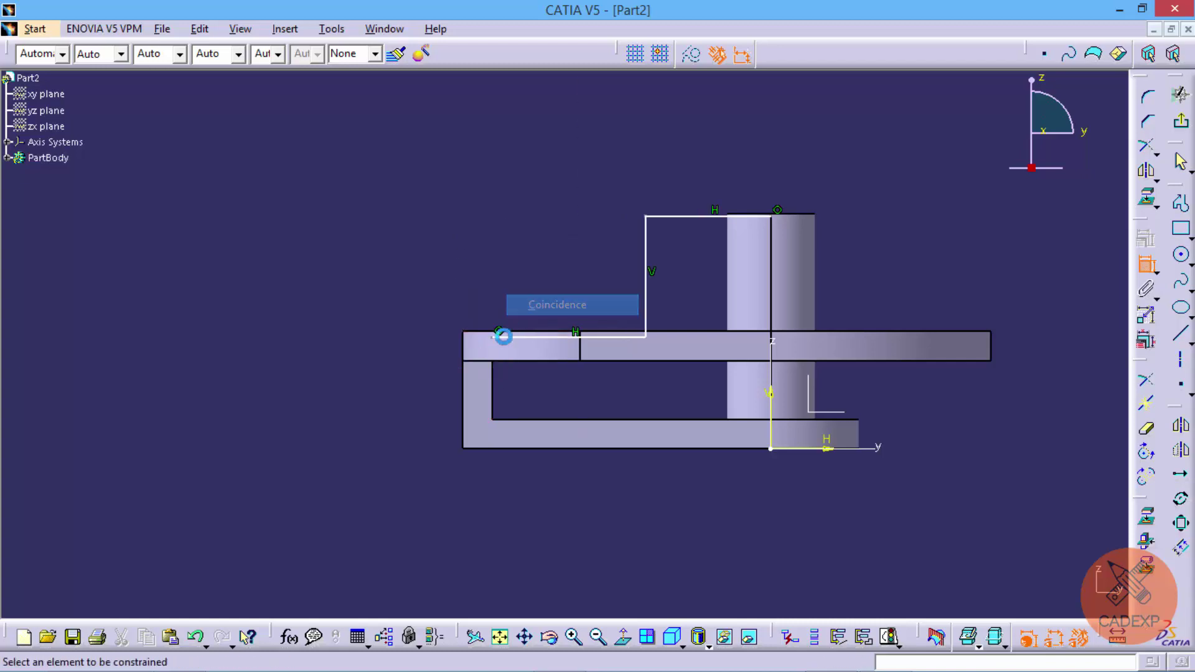
left_click(496, 337)
right_click(498, 336)
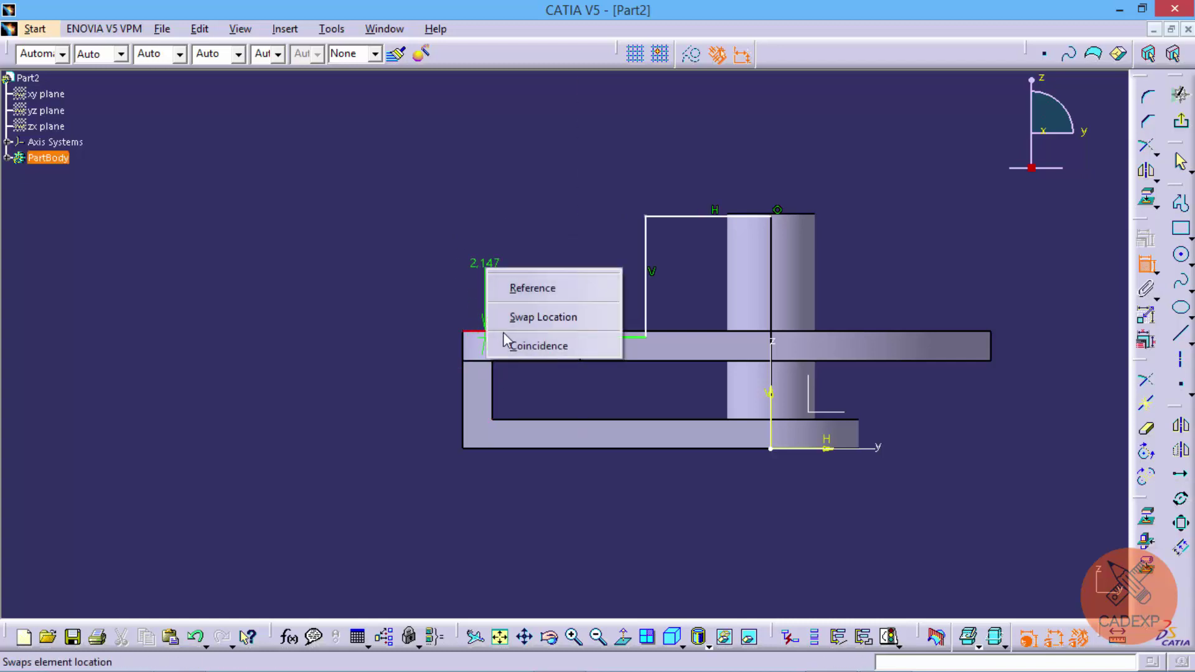
left_click(507, 341)
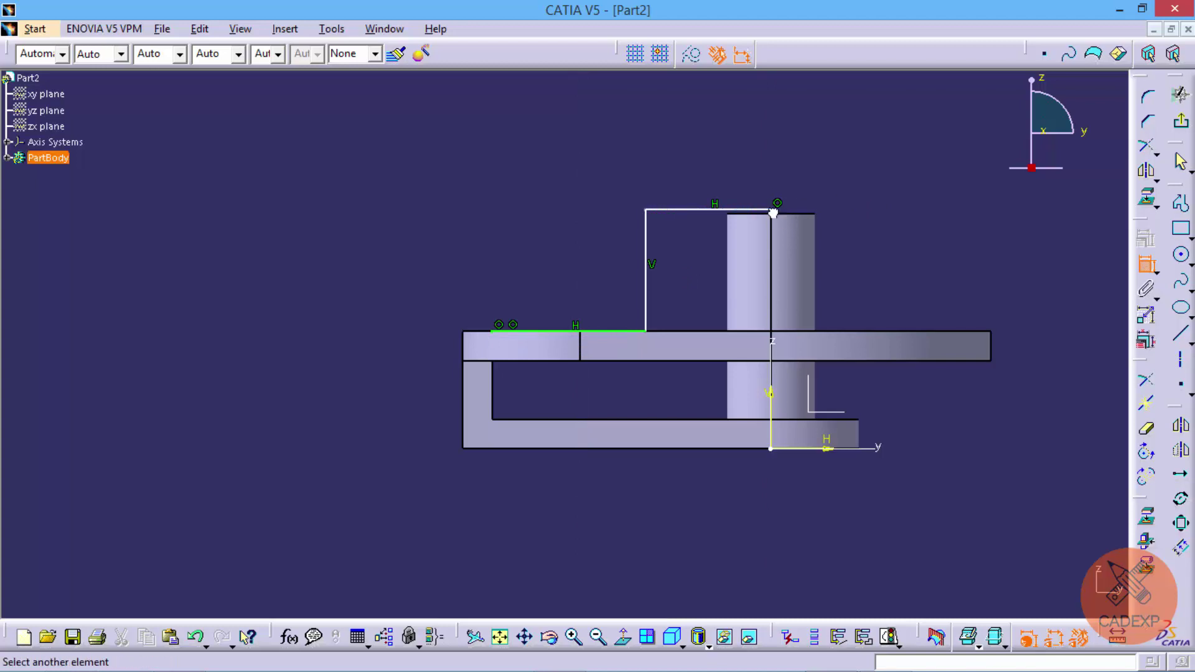
left_click(792, 218)
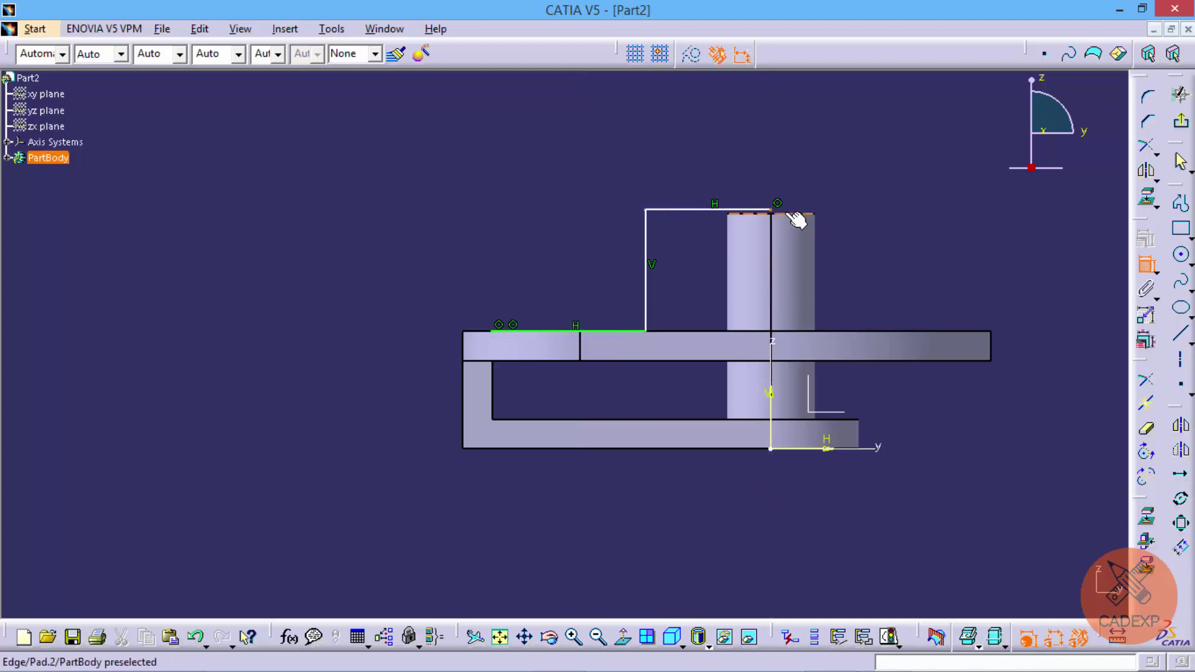
right_click(803, 198)
left_click(842, 270)
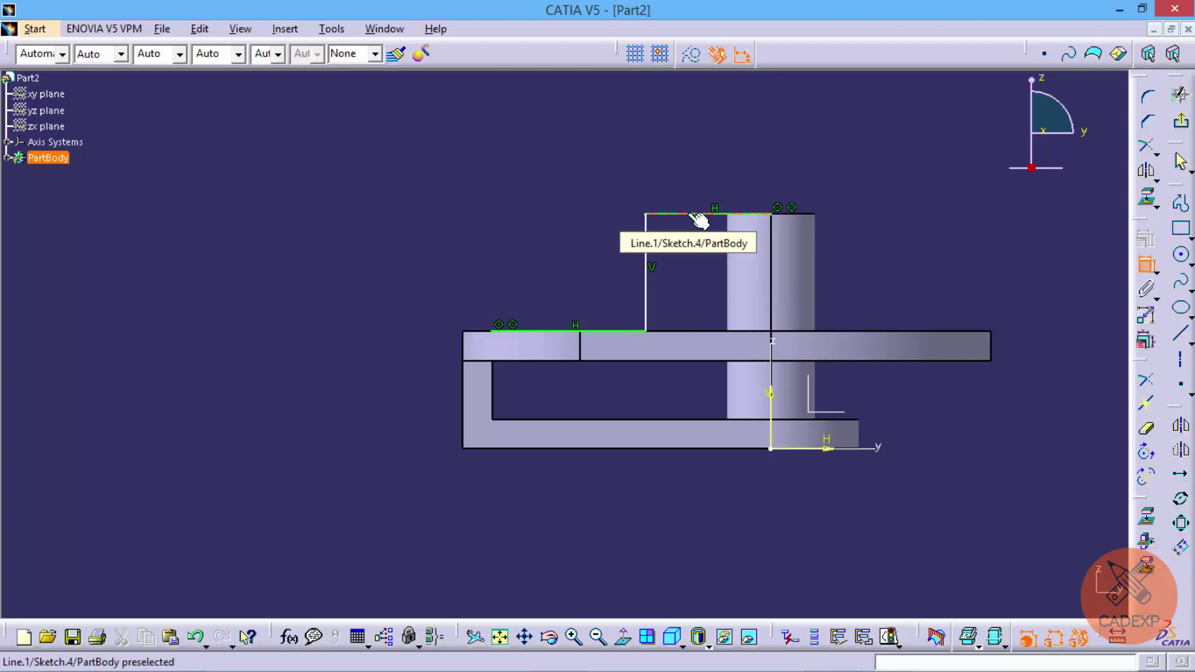
- Dimension the profile's top line at 35 mm
left_click(699, 219)
double_click(713, 139)
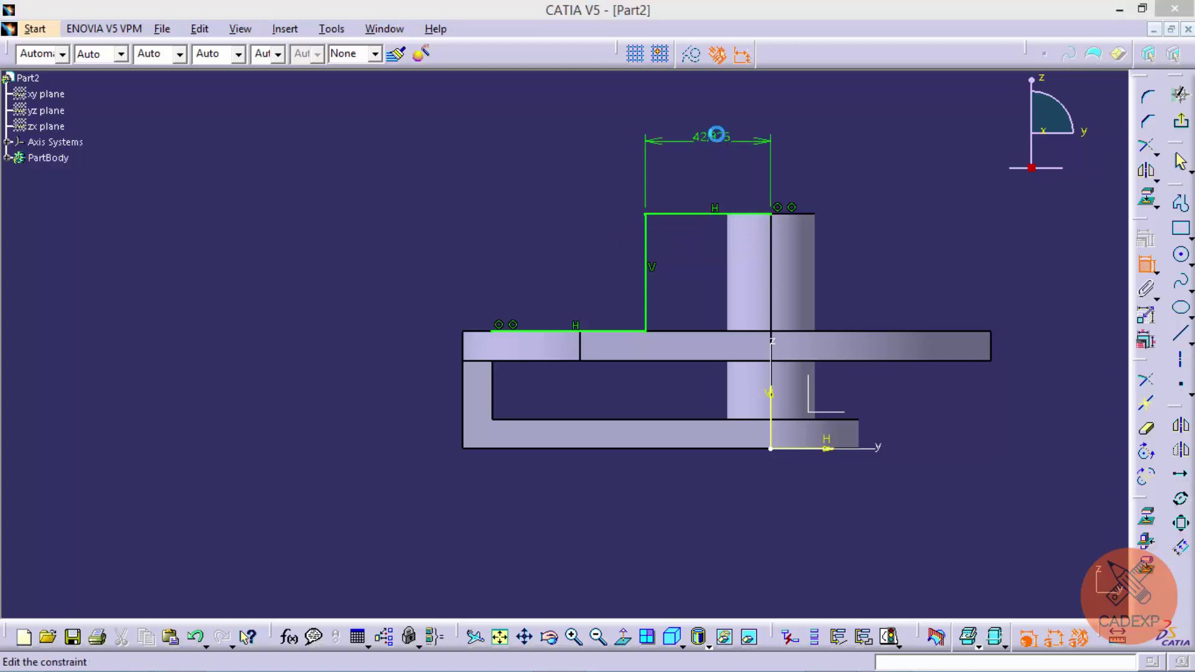
type("35")
key("Return")
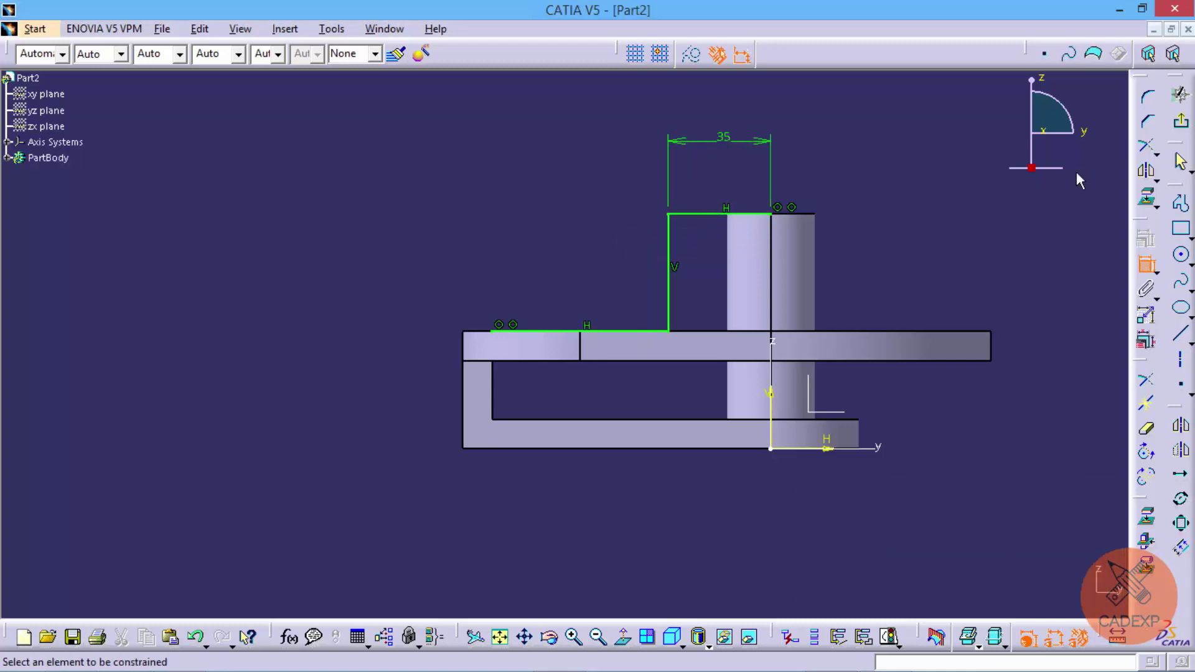
left_click(1152, 98)
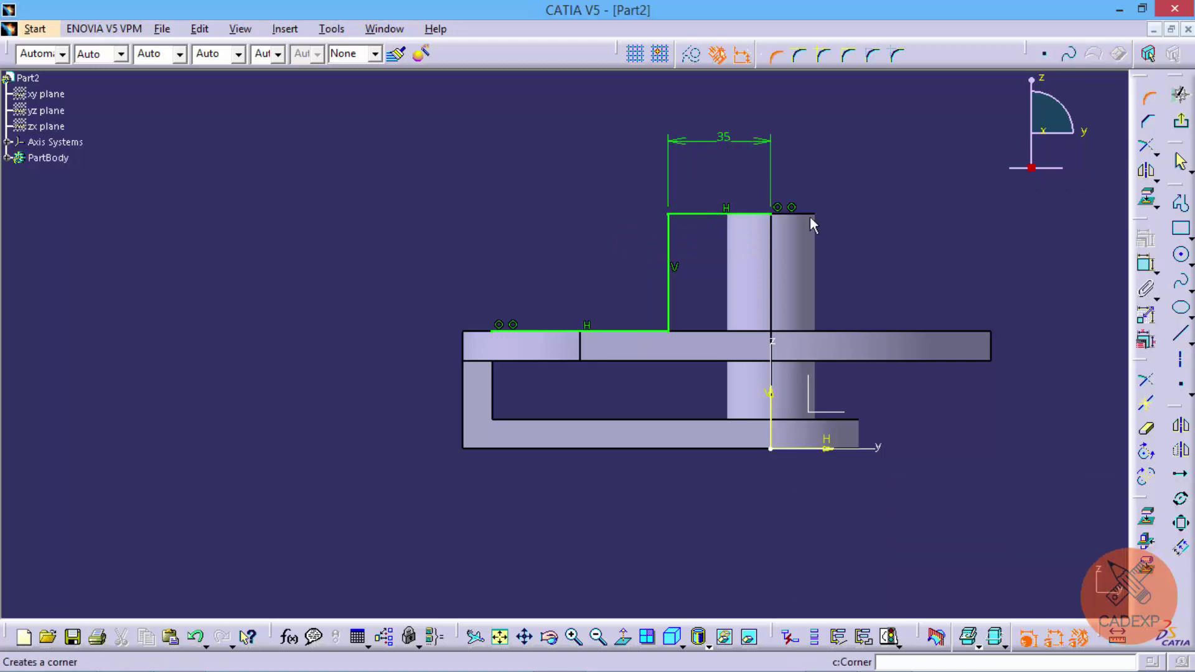
- Round both bends of the stepped profile with 15 mm corners, accepting the trim
left_click(702, 360)
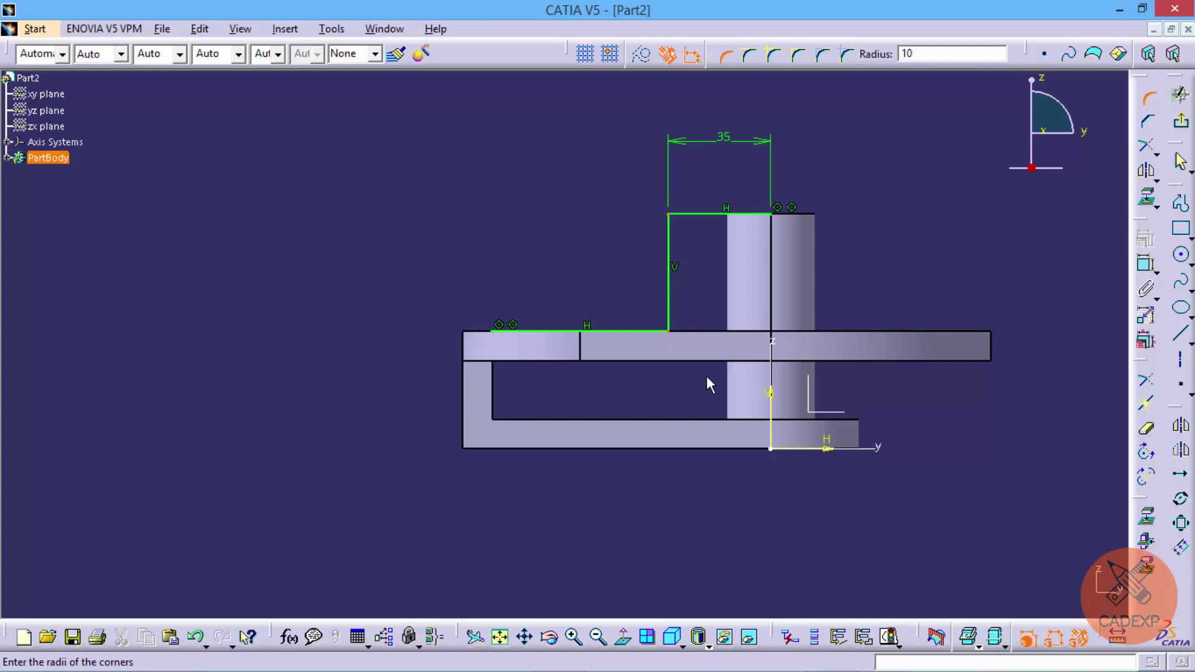
type("15")
key("Return")
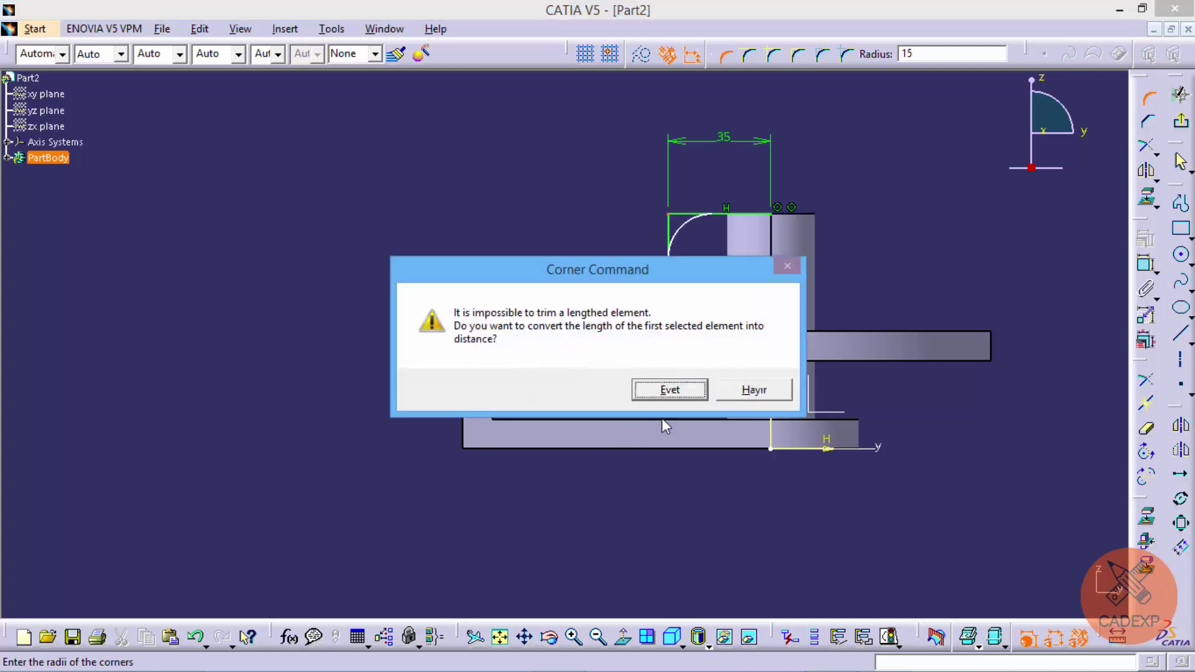
left_click(688, 393)
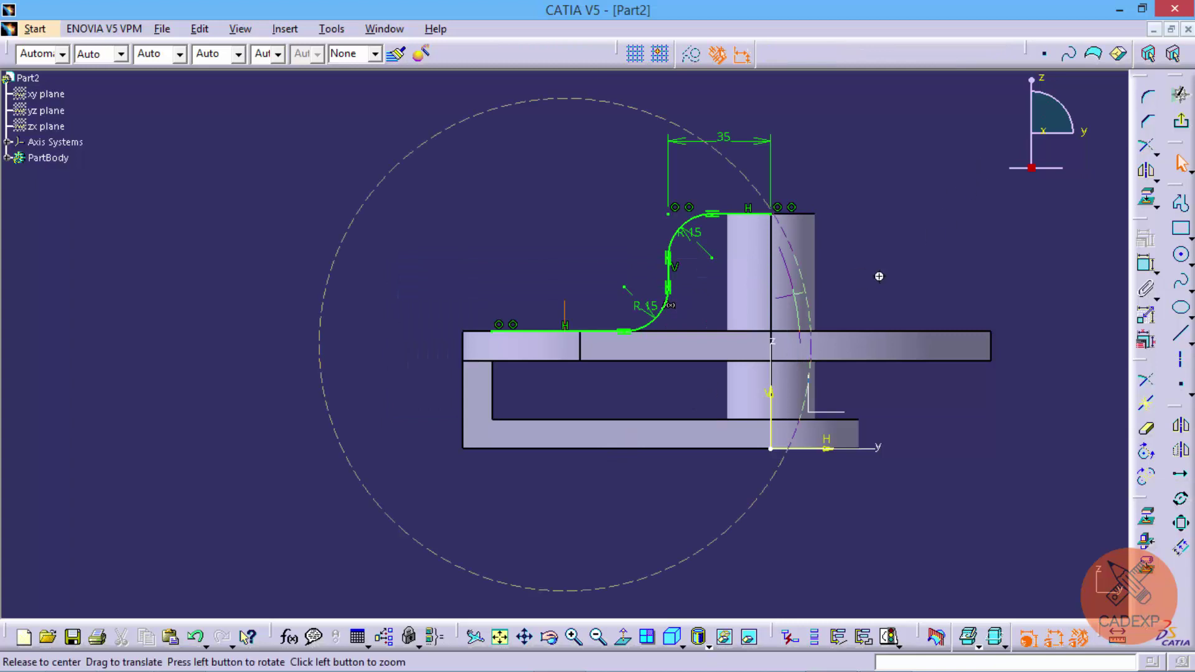
mouse_move(980, 163)
middle_mouse_down()
mouse_move(649, 292)
mouse_move(646, 328)
mouse_move(765, 280)
mouse_move(719, 336)
middle_mouse_up()
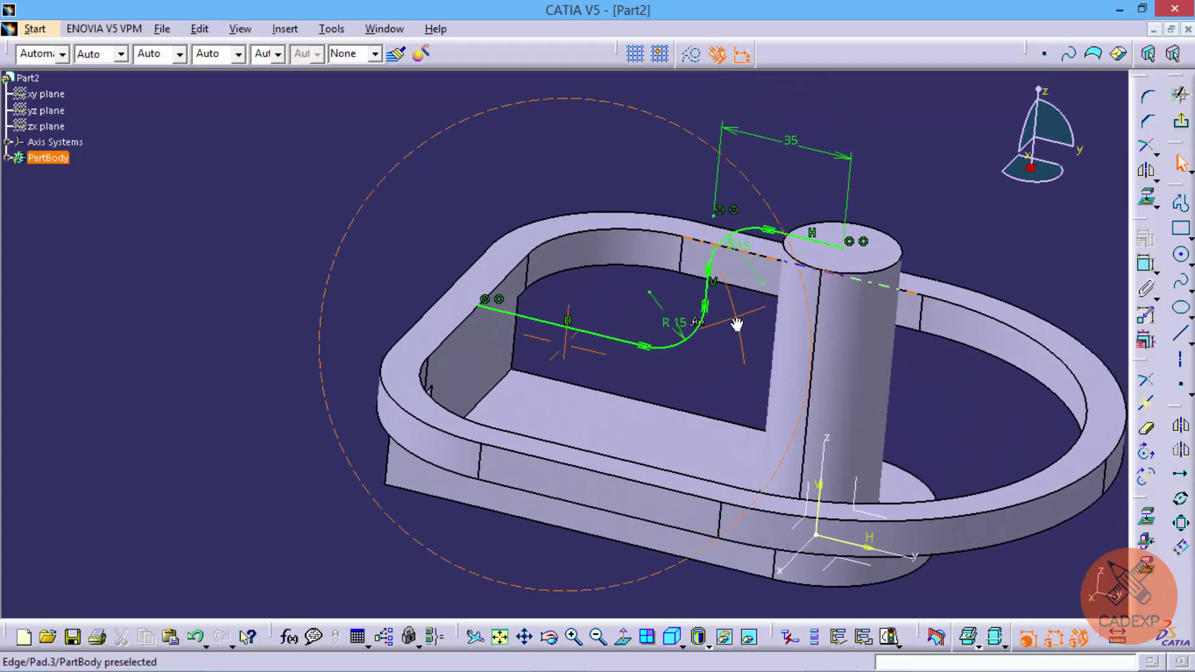
- Exit the sketch and insert a new body, Body.2
left_click(1181, 122)
middle_click_drag(801, 233, 715, 232)
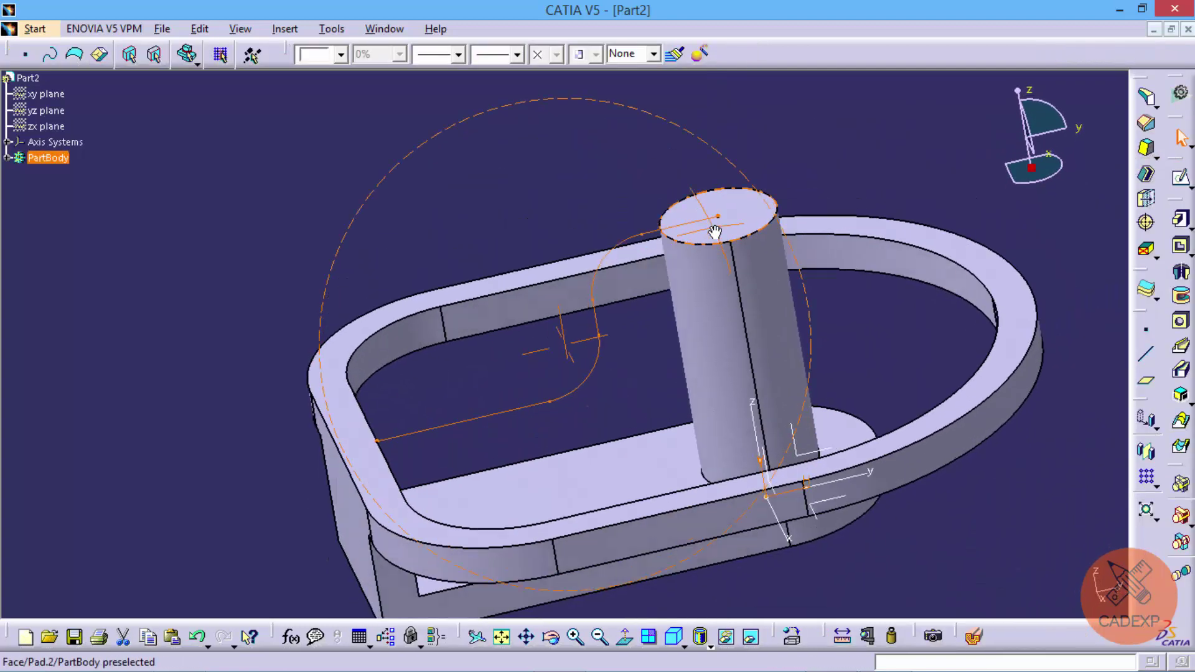
mouse_move(792, 296)
middle_mouse_down()
mouse_move(643, 323)
mouse_move(640, 254)
middle_mouse_up()
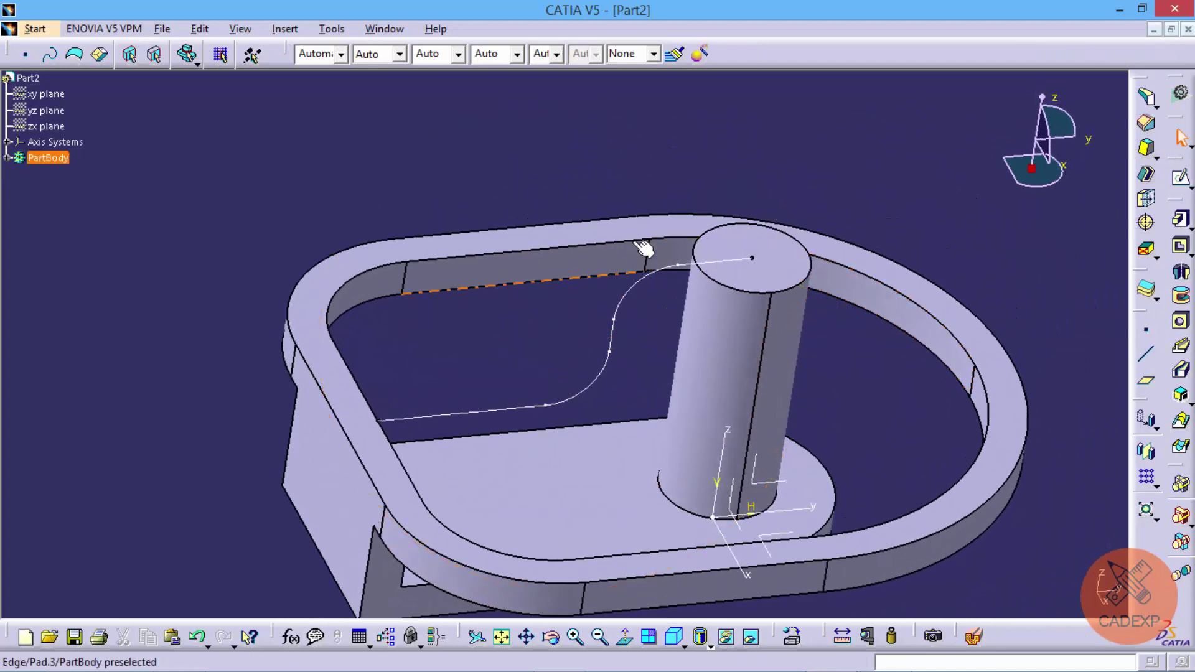
left_click(280, 30)
left_click(300, 72)
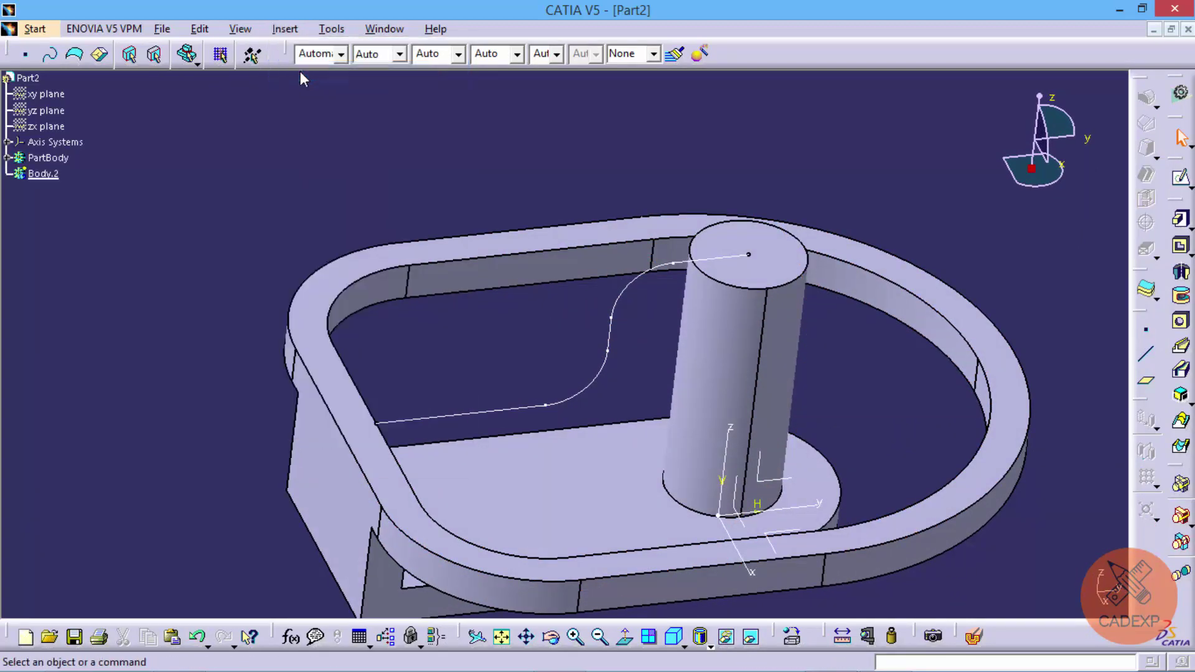
- Hide the PartBody solid so only the S-curve remains visible
right_click(780, 249)
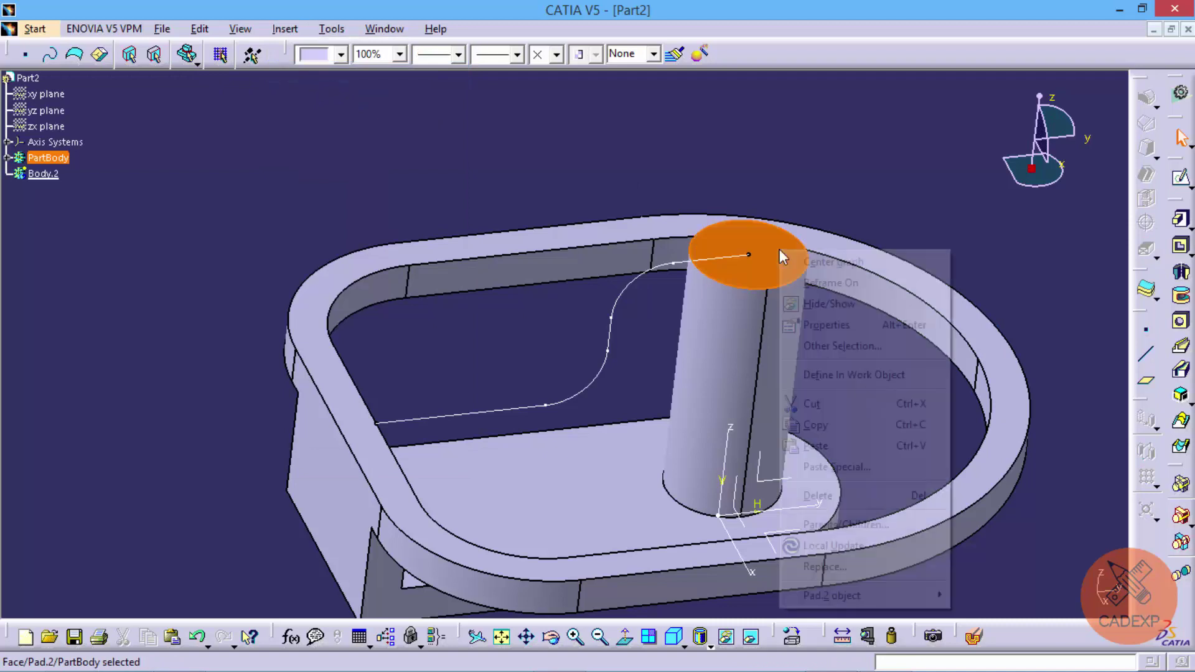
left_click(811, 301)
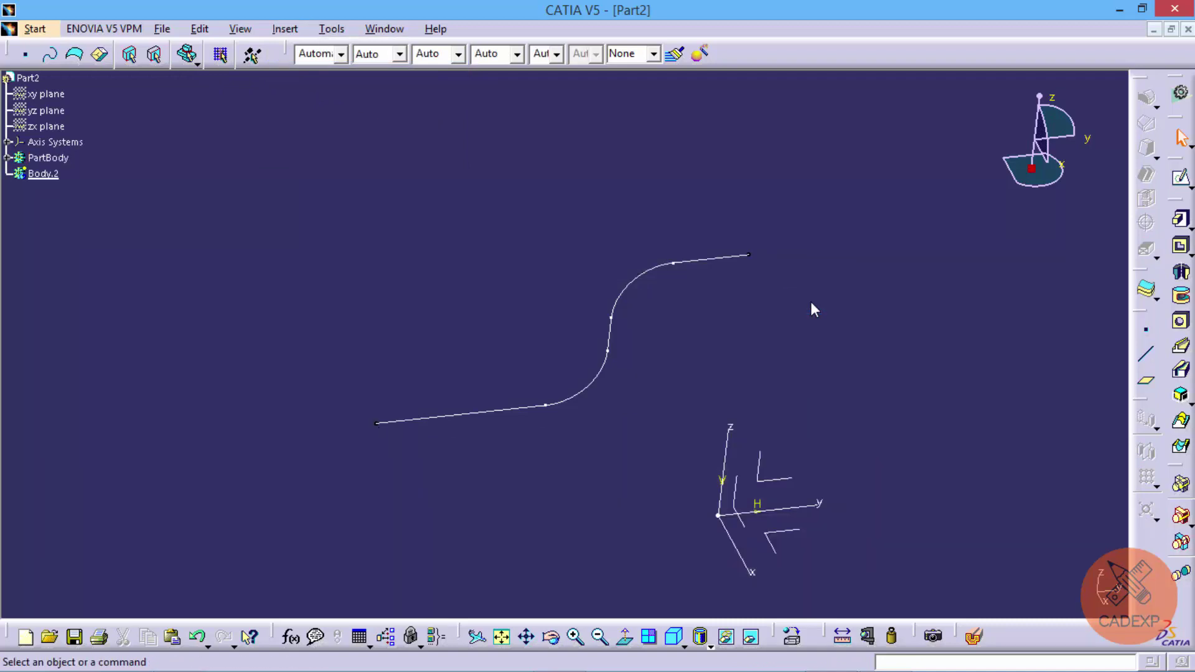
left_click(1181, 179)
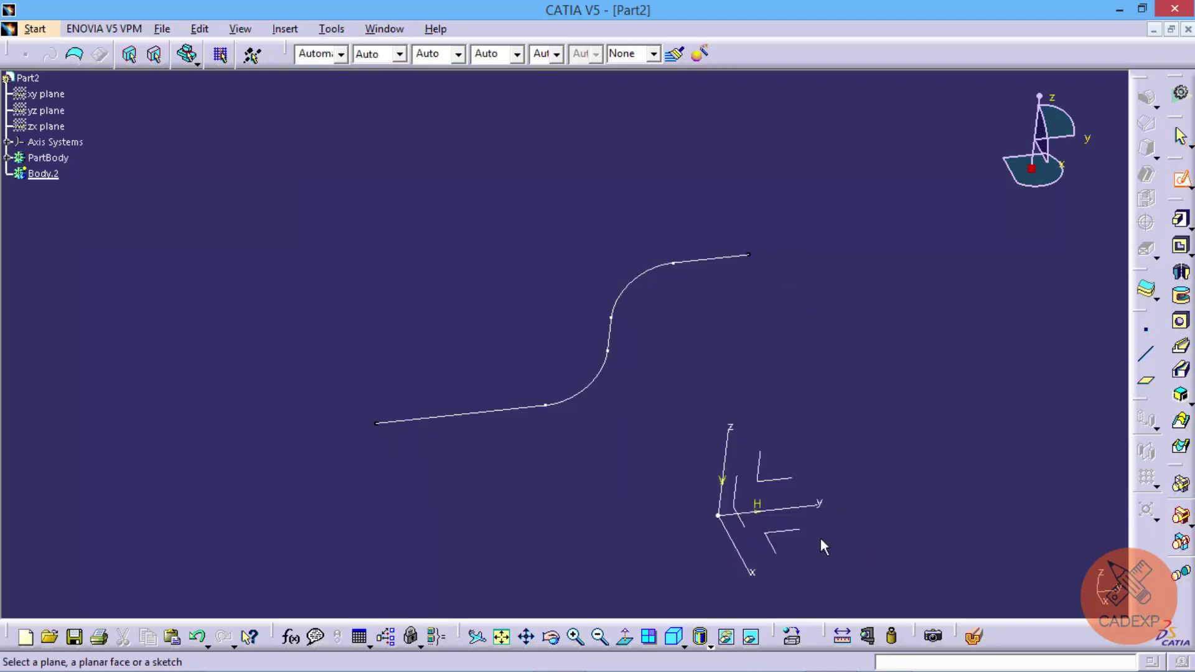
- Create a positioned sketch on the absolute ZX plane with horizontal and vertical directions swapped
left_click(1190, 186)
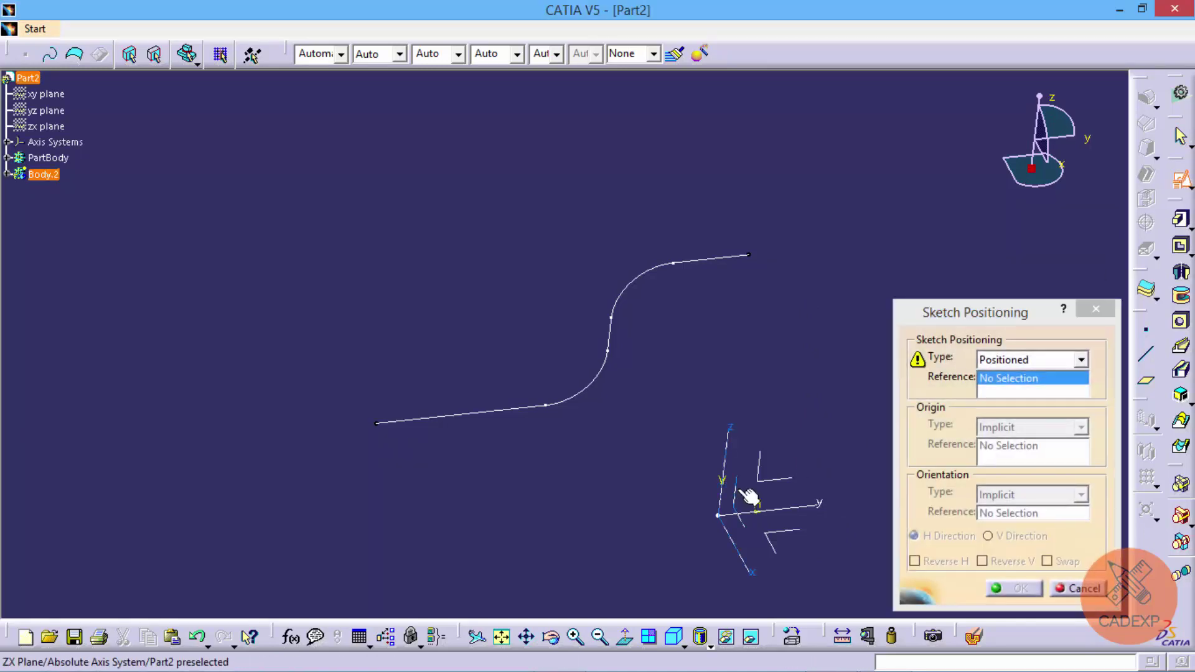
left_click(755, 507)
left_click(1062, 562)
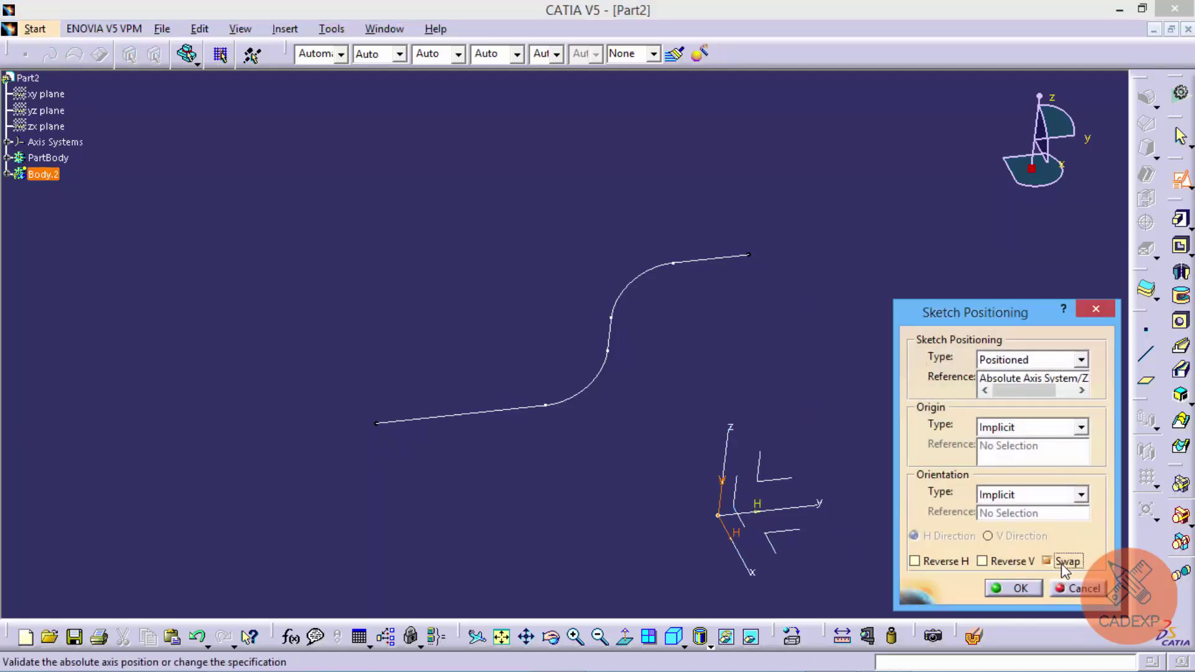
left_click(1035, 589)
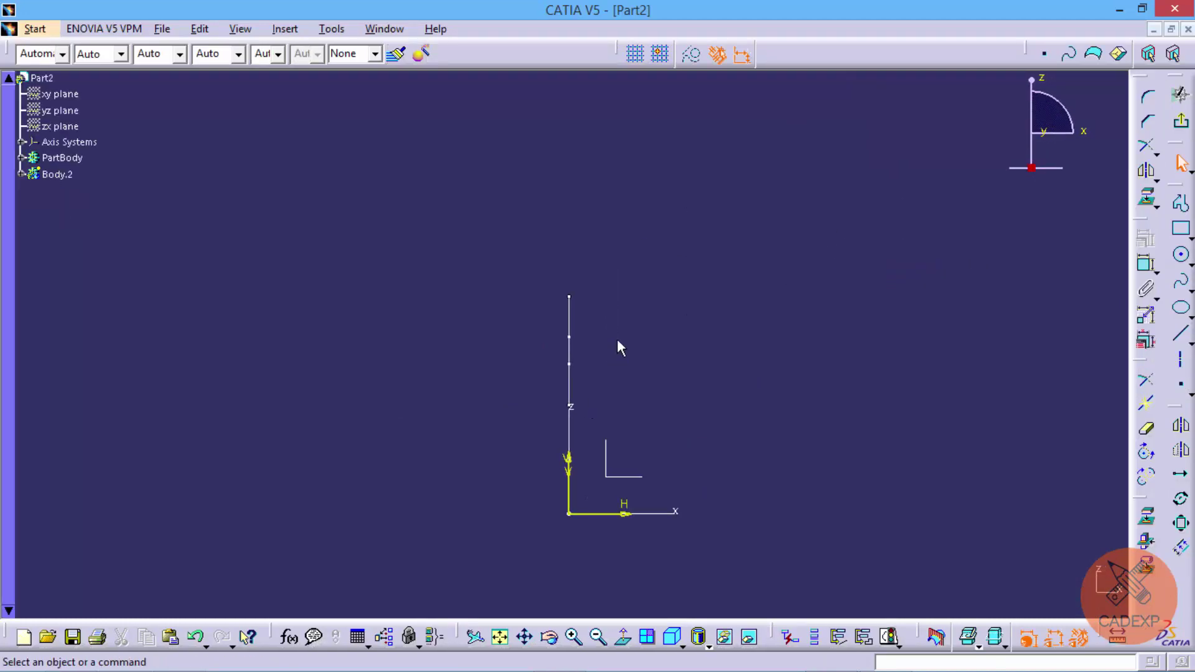
- Draw a rectangle and dimension its width and height, initially 5 mm each
left_click(1181, 228)
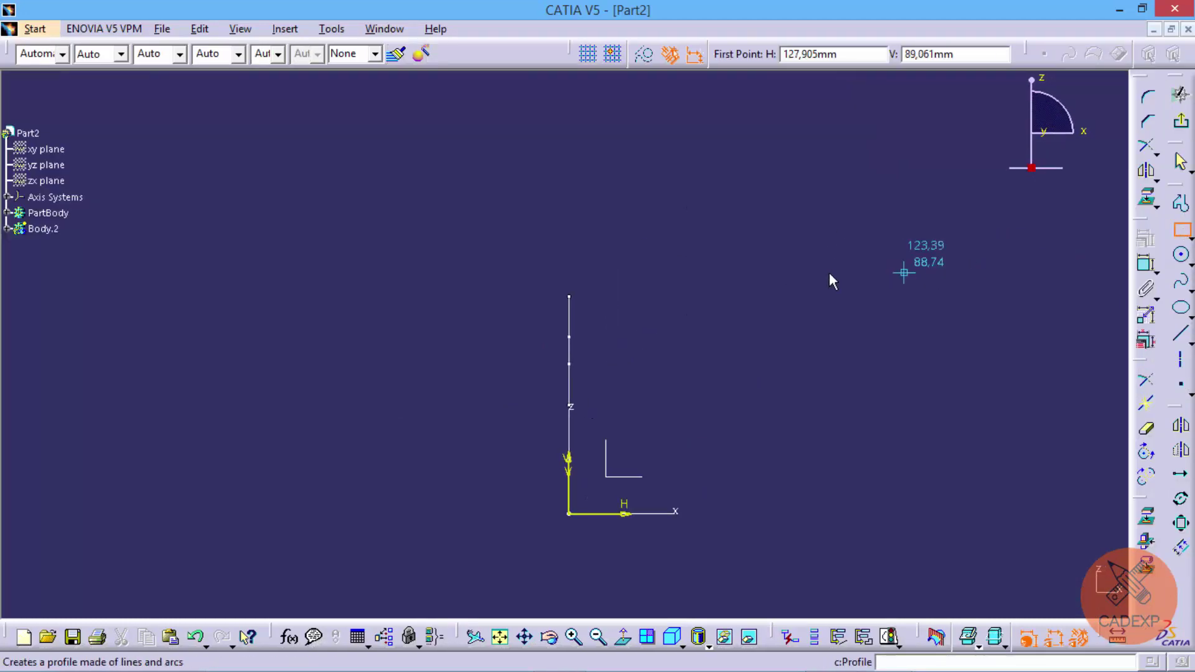
left_click(642, 293)
left_click(698, 330)
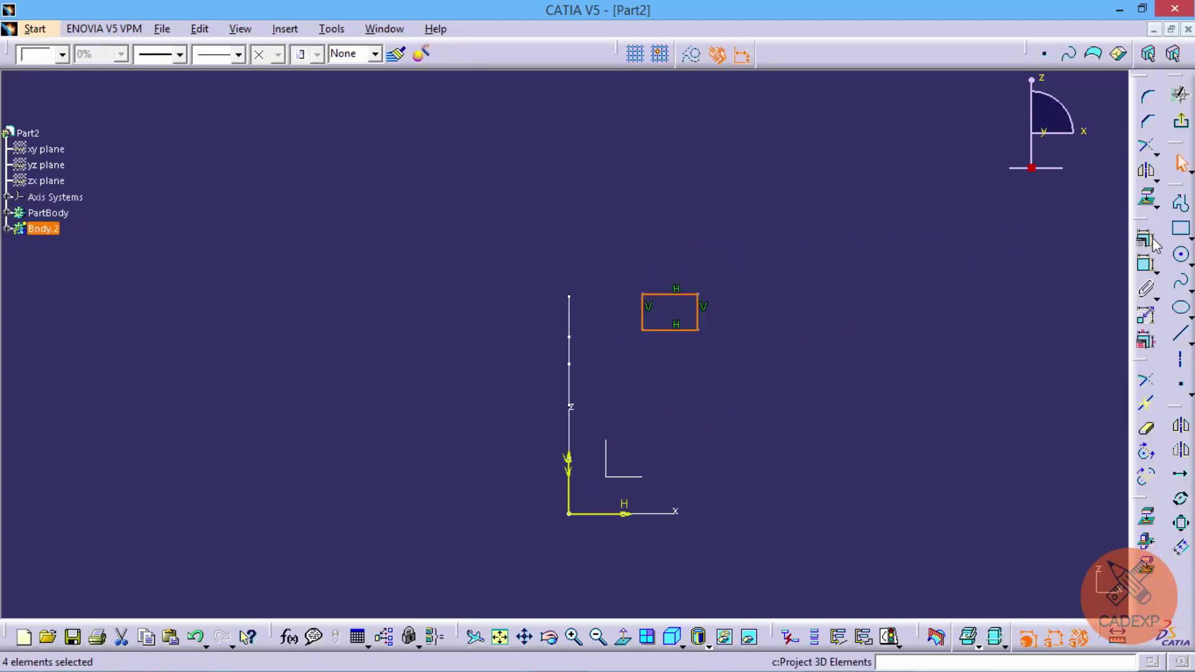
left_click(1144, 264)
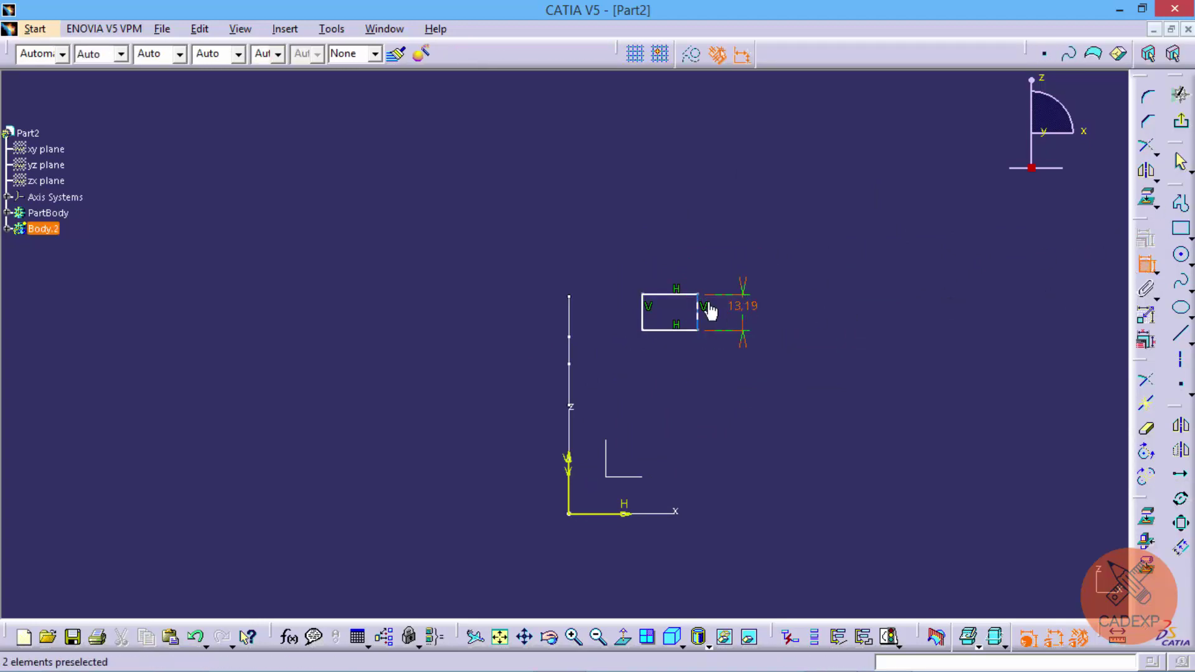
left_click(673, 294)
left_click(651, 242)
double_click(662, 241)
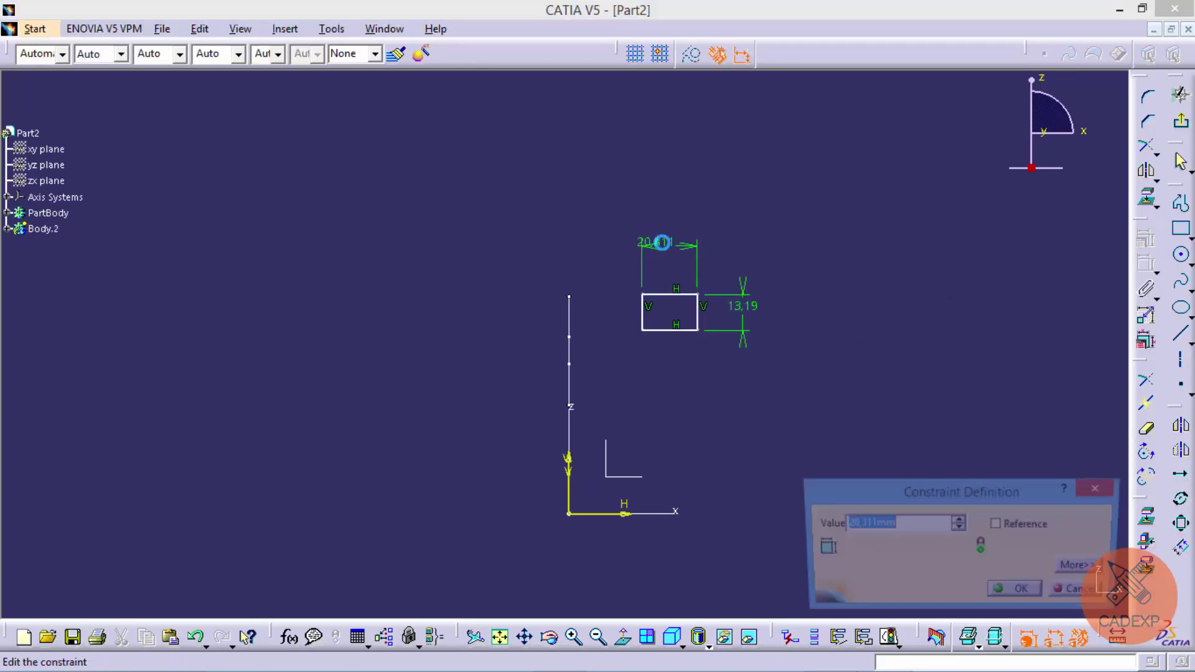
type("5")
key("Return")
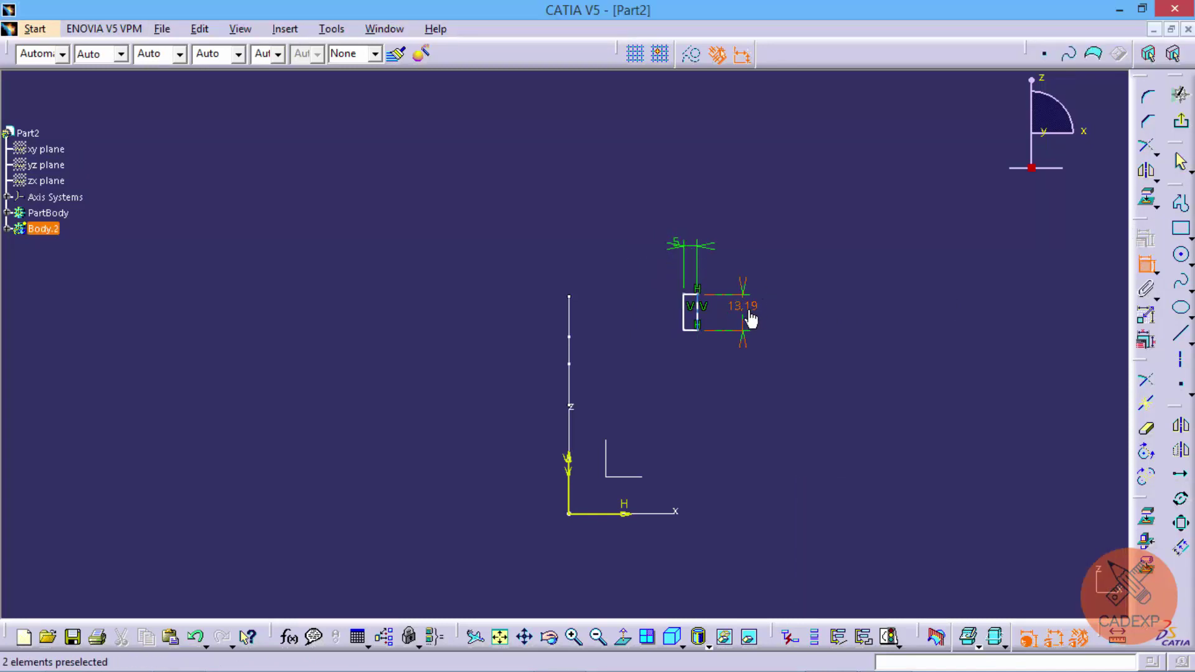
left_click(750, 319)
double_click(749, 314)
type("5")
key("Return")
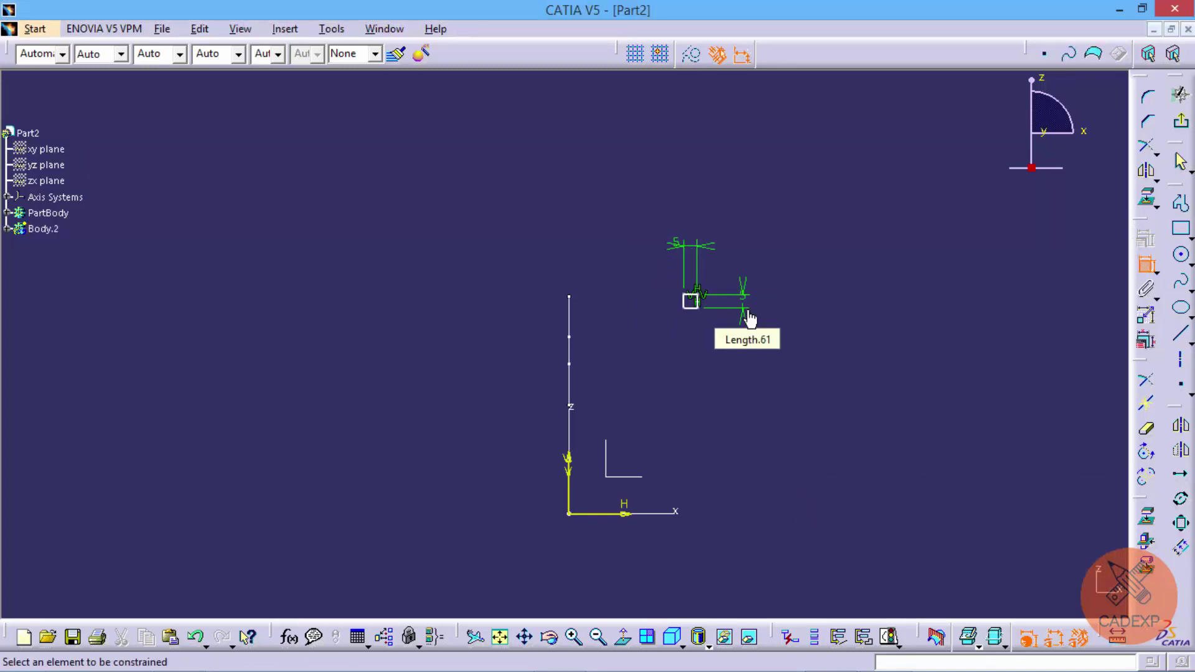
middle_click_drag(748, 318, 696, 321)
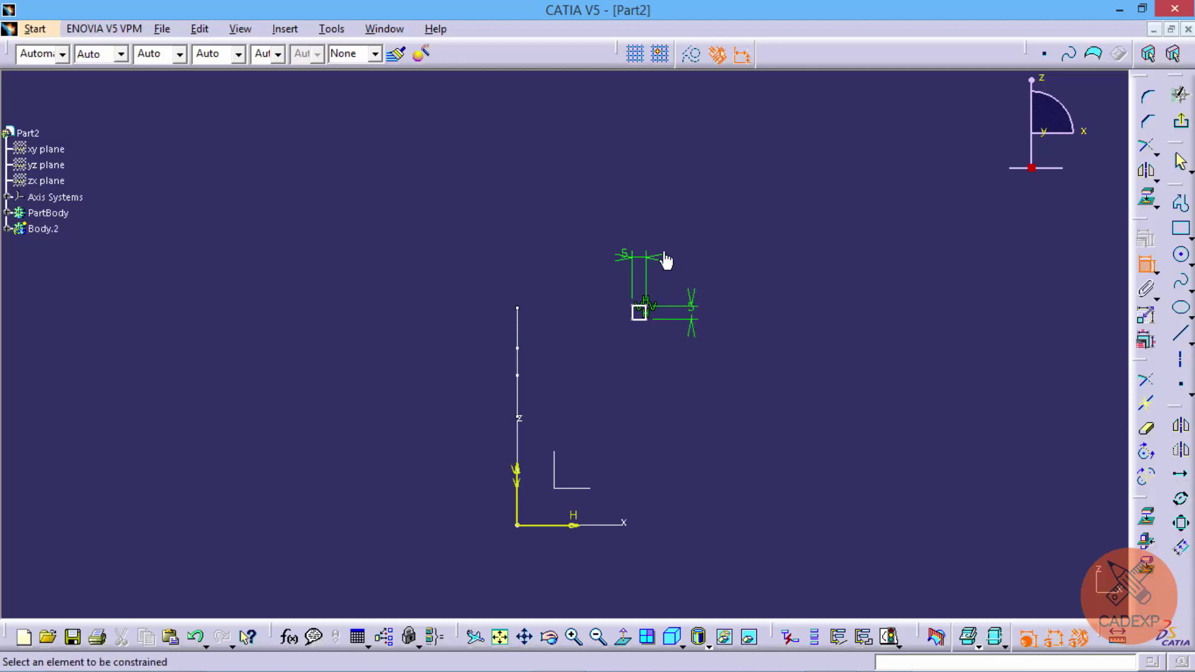
- Change both rectangle dimensions to 10 mm, making a 10 by 10 square
double_click(627, 254)
key("Return")
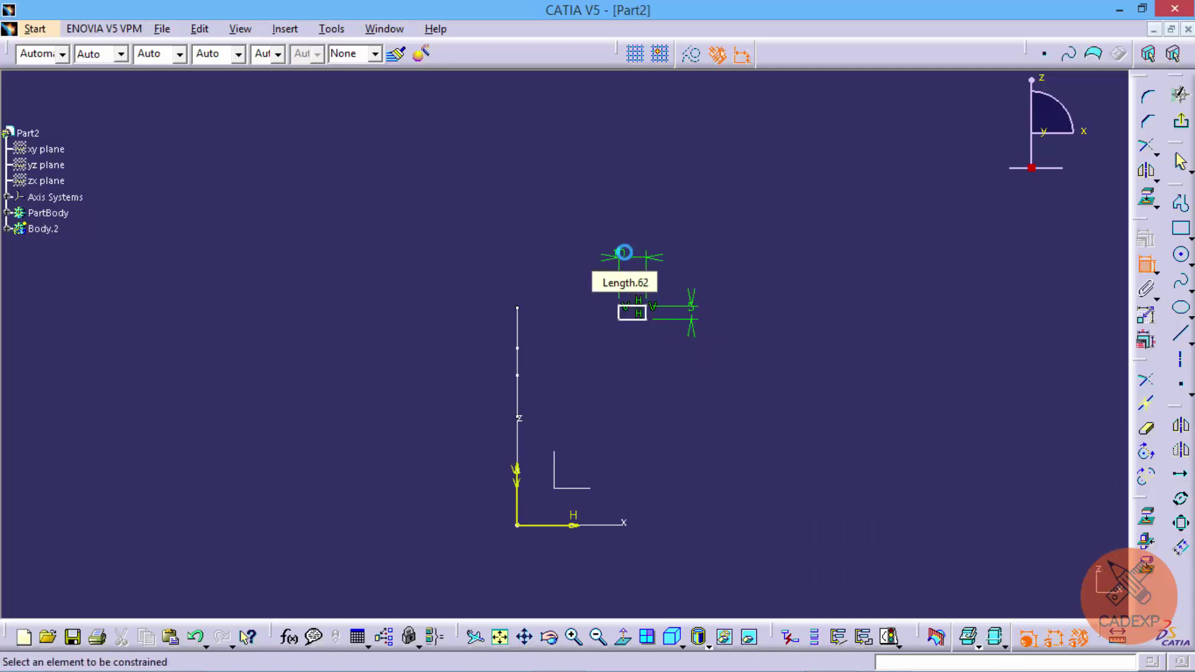
double_click(698, 312)
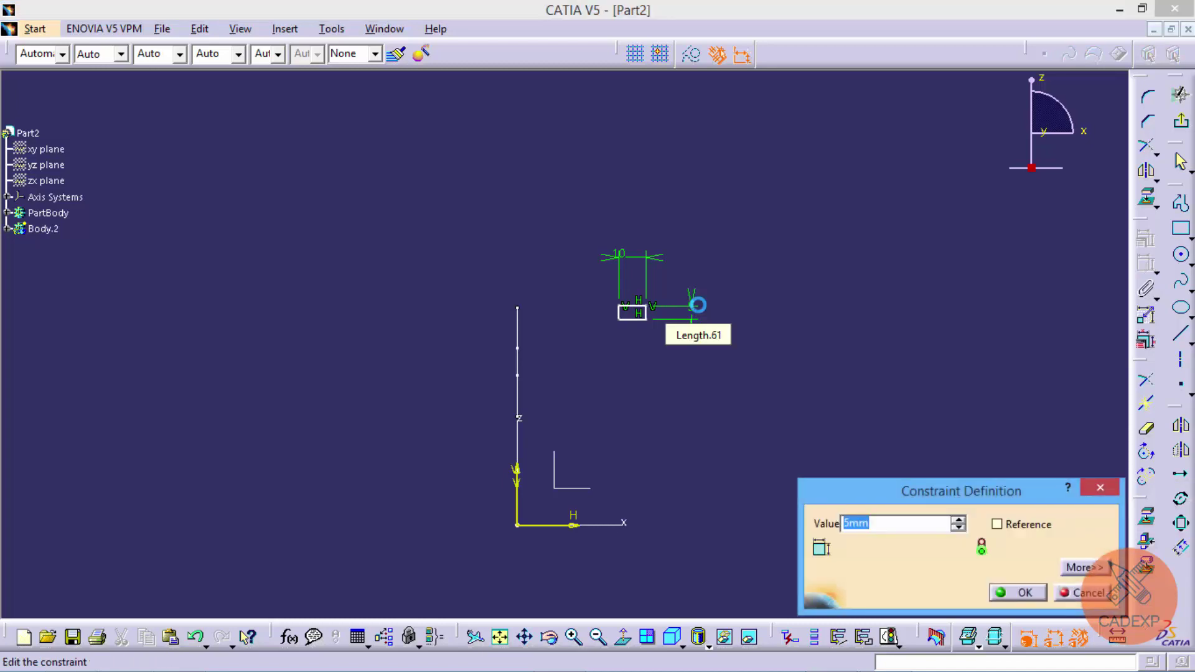
type("10")
key("Return")
- Make the square's top edge coincident with the spline end point and exit the sketch
middle_click_drag(660, 313, 688, 299)
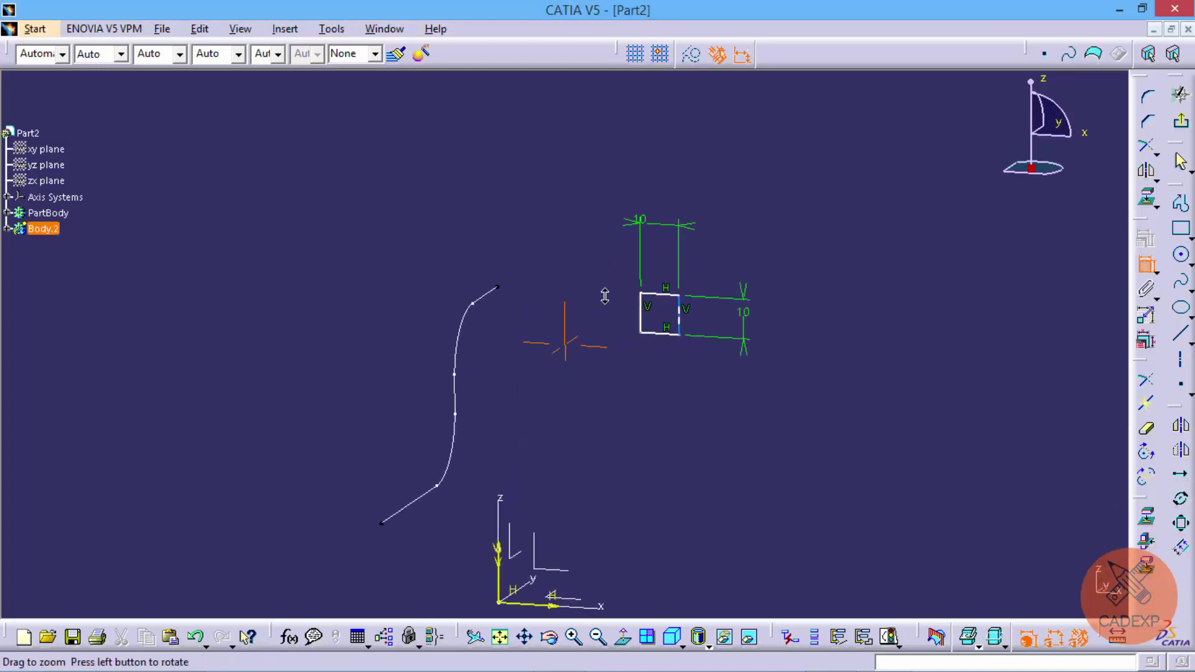
left_click(678, 287)
left_click(489, 279)
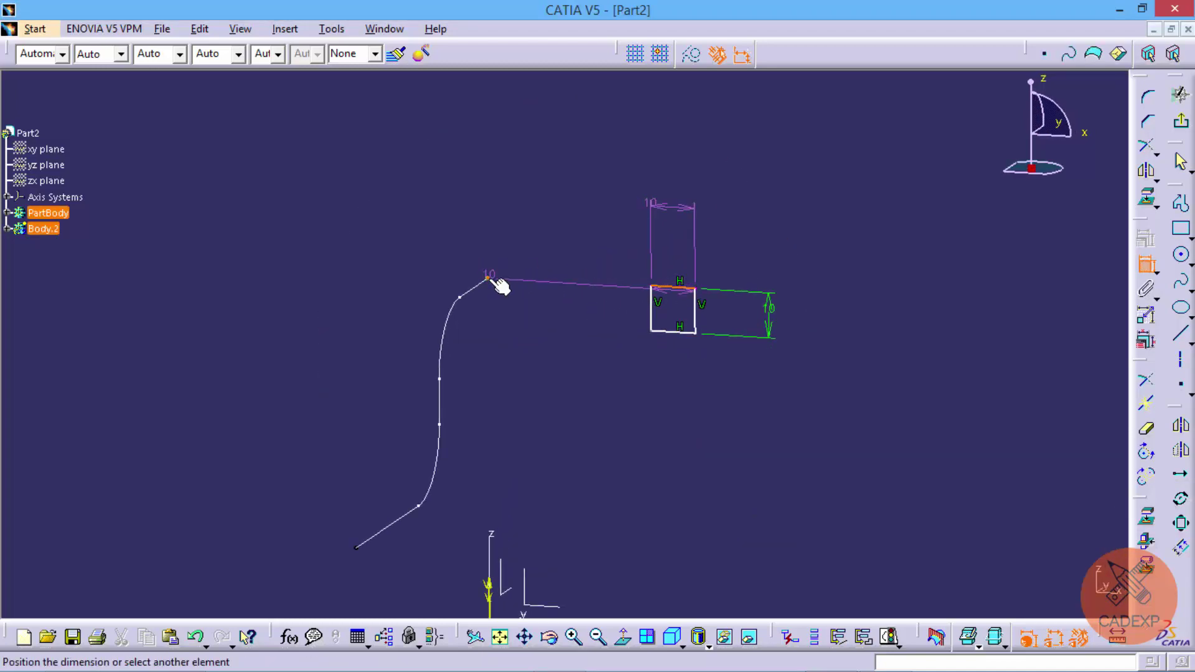
right_click(536, 197)
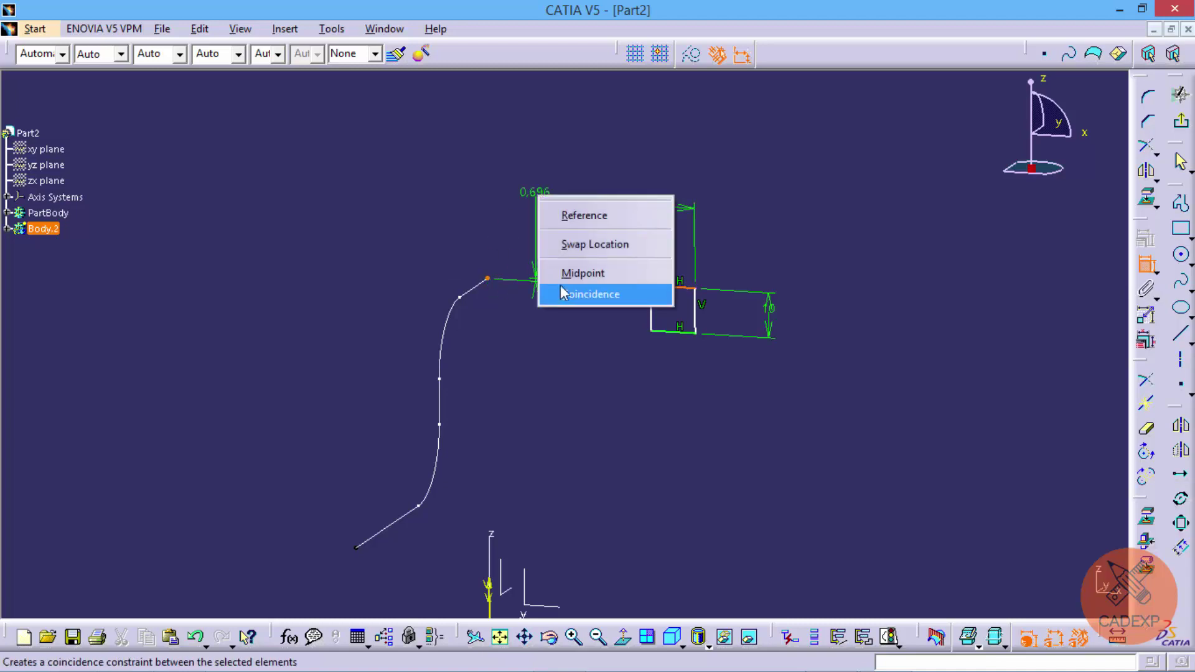
left_click(585, 293)
left_click(1187, 126)
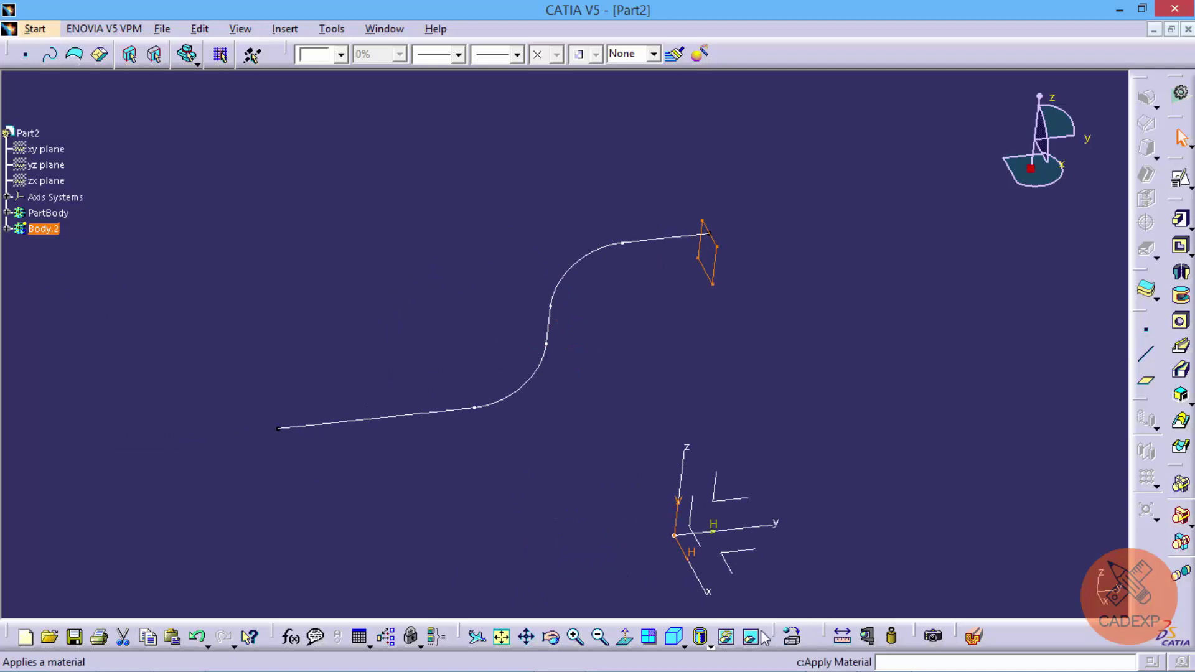
- Unhide the cylinder and rim from the hidden space and swap back to visible space
left_click_drag(608, 438, 742, 579)
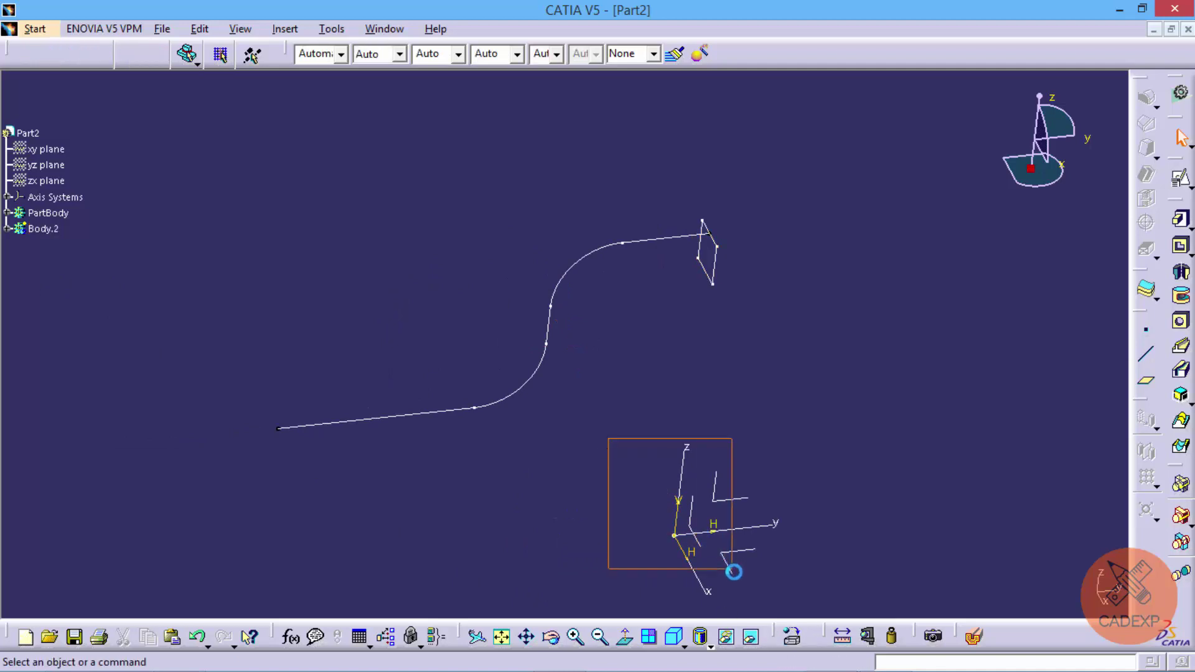
left_click(750, 636)
right_click(697, 534)
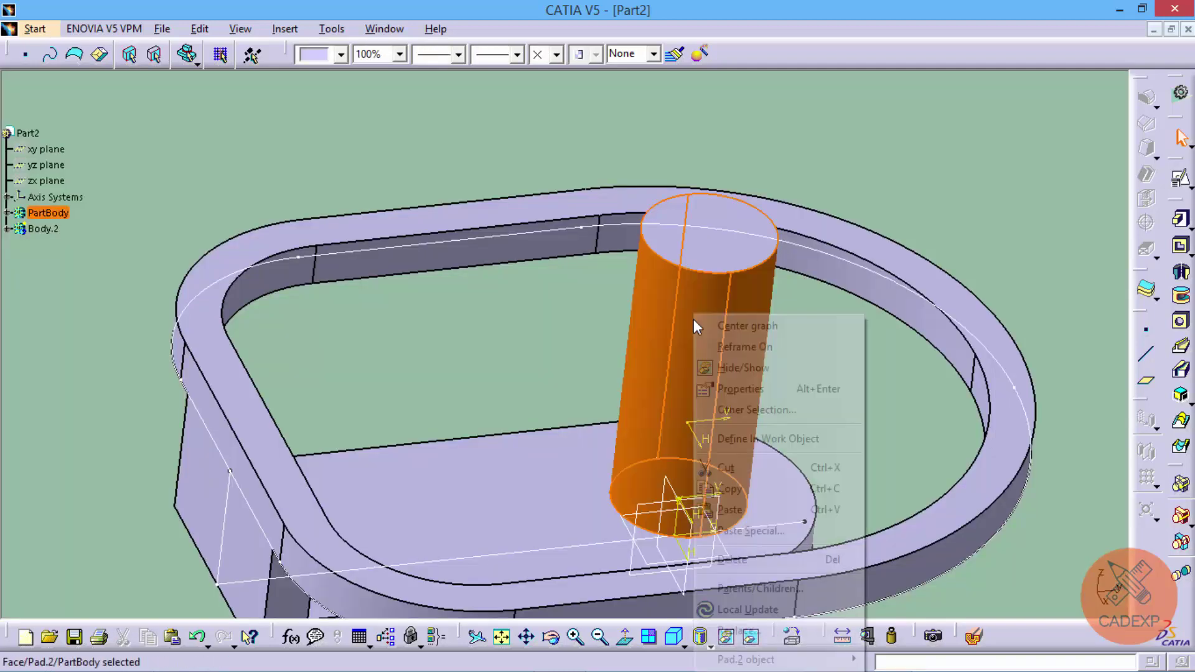
left_click(726, 389)
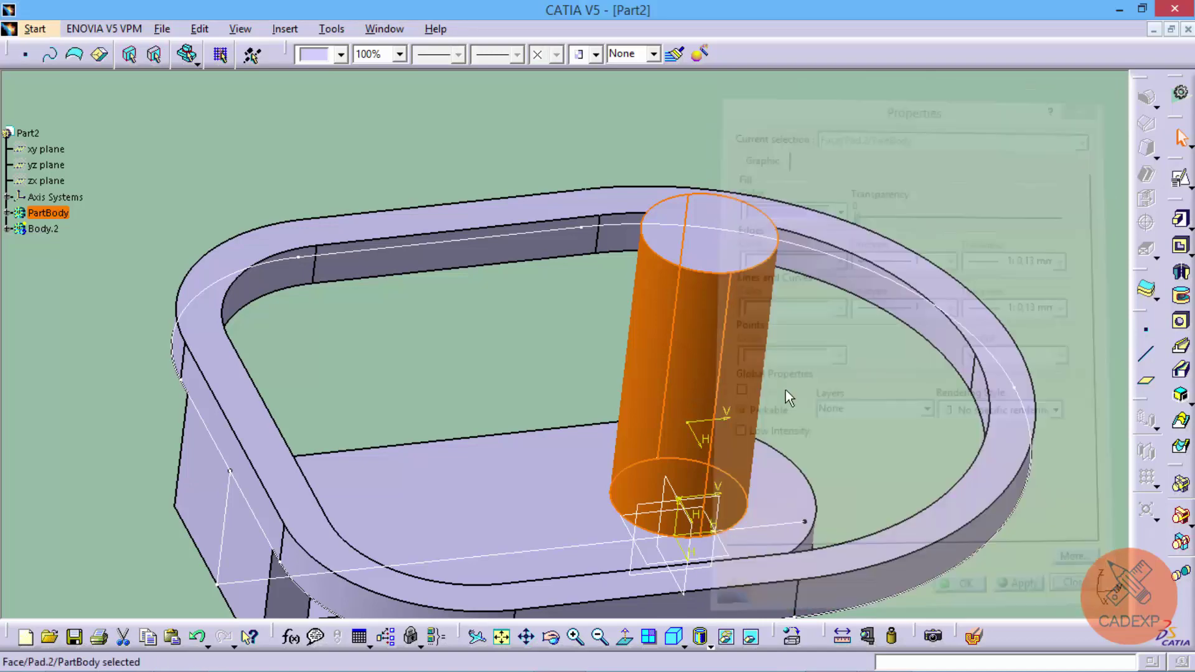
right_click(724, 310)
left_click(766, 366)
left_click(750, 636)
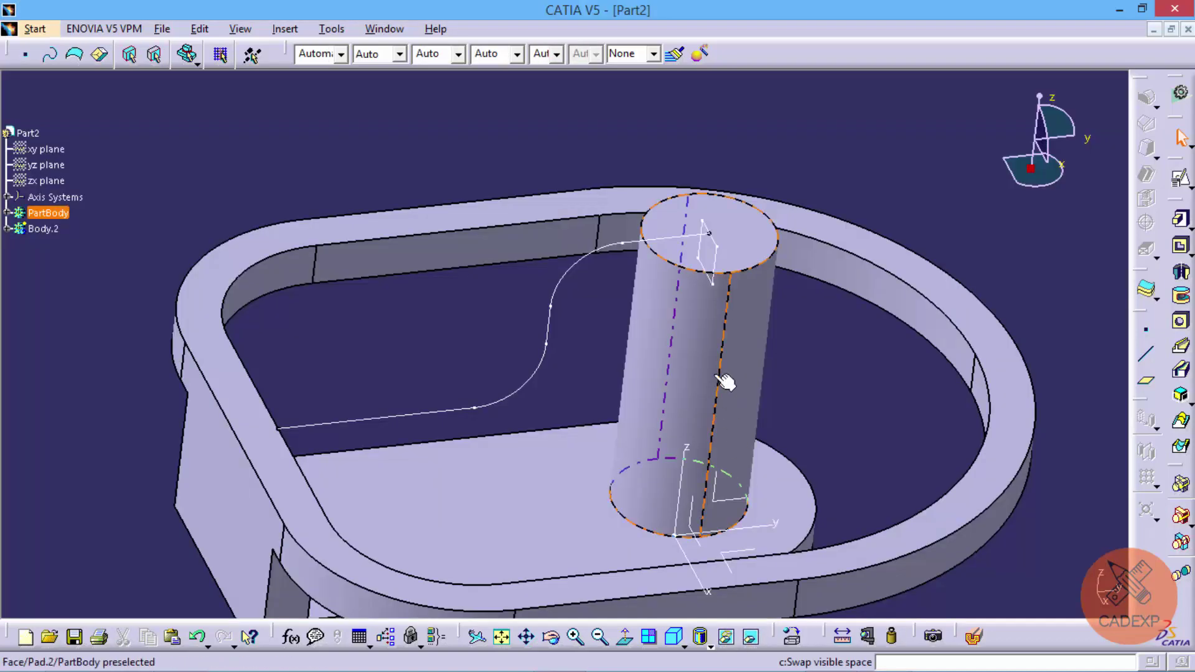
left_click(1182, 347)
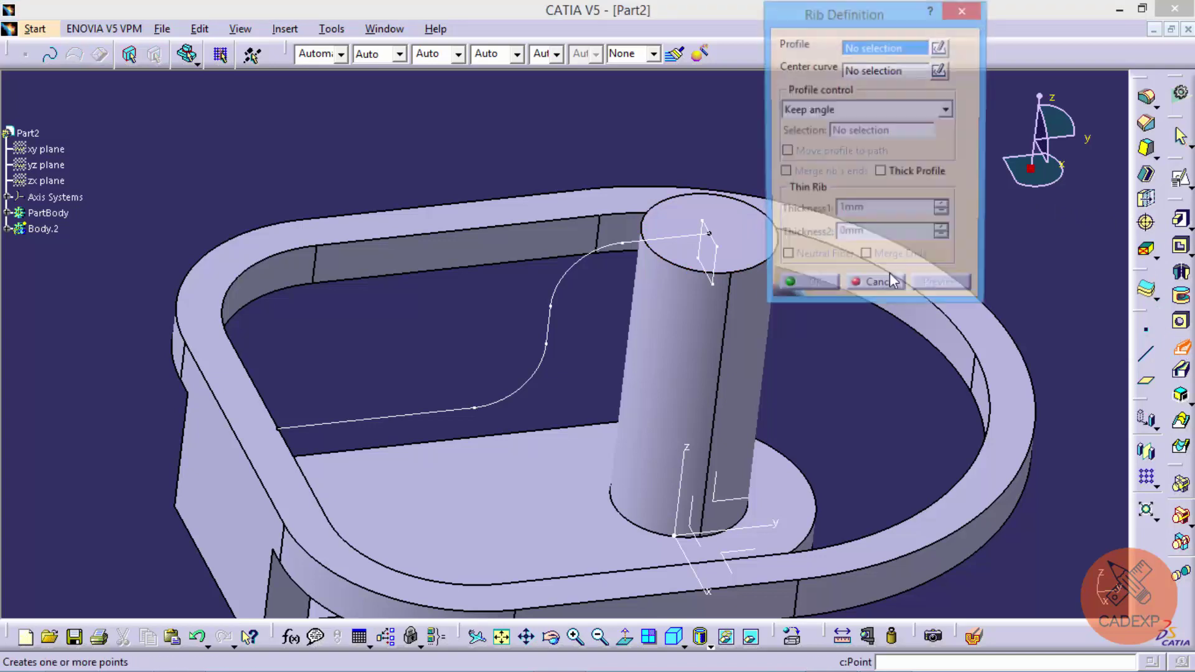
- Sweep a rib with the Sketch.5 square as profile along the Sketch.4 S-curve
left_click(722, 249)
left_click(687, 244)
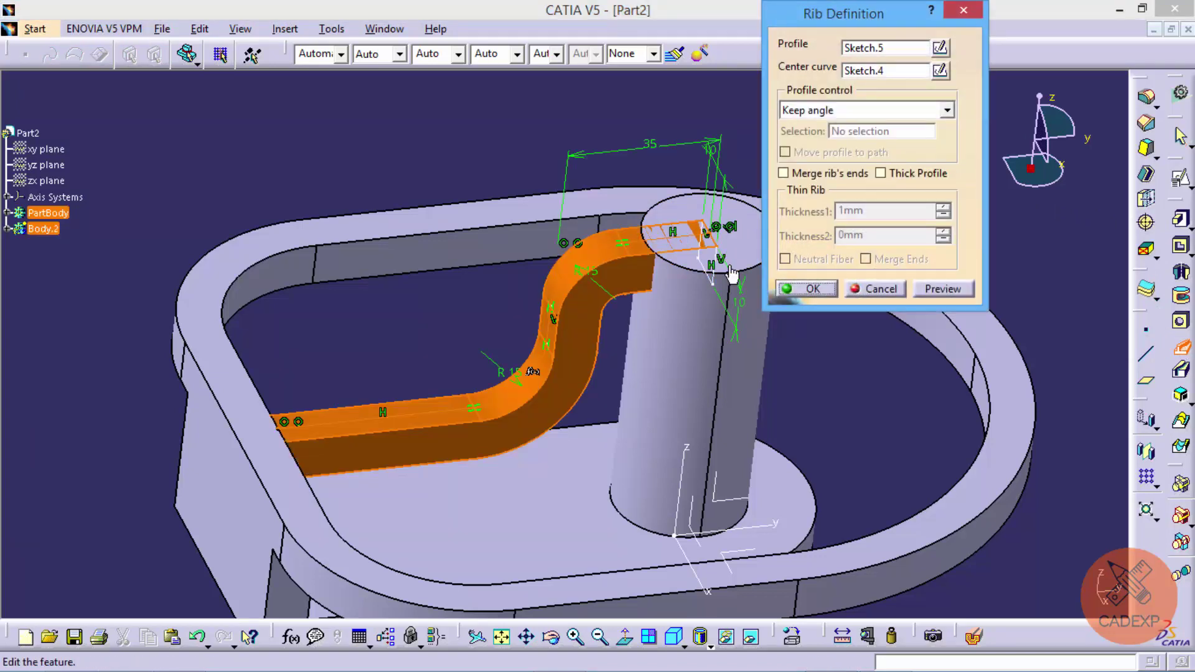
left_click(813, 289)
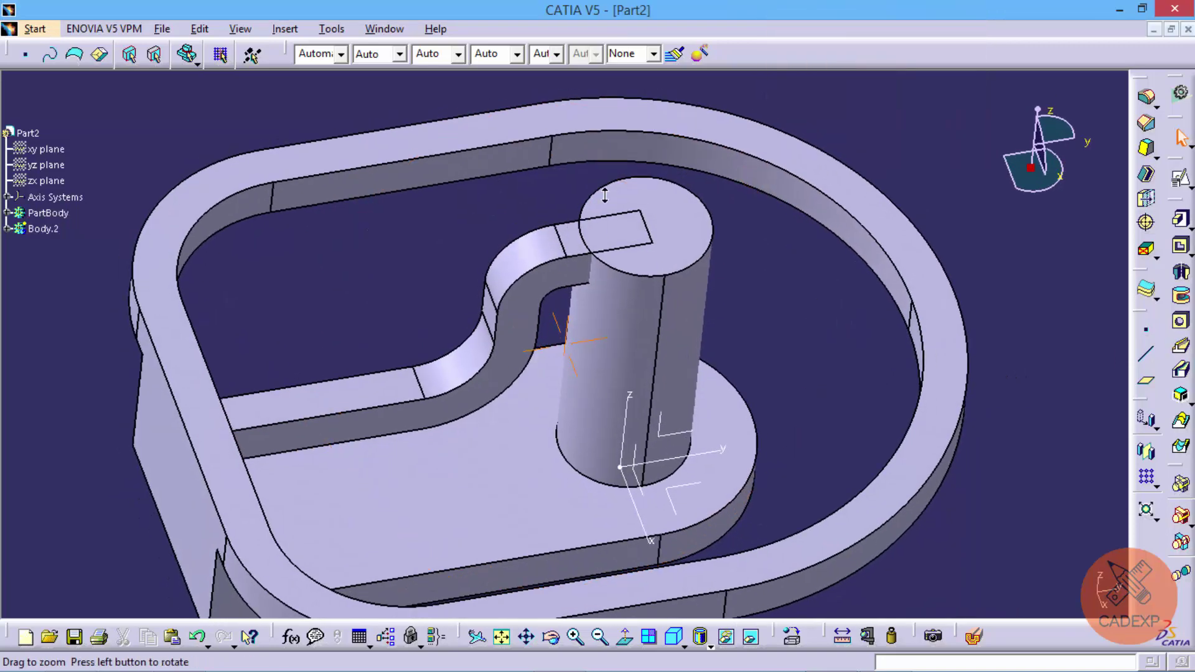
middle_click_drag(656, 145, 461, 222)
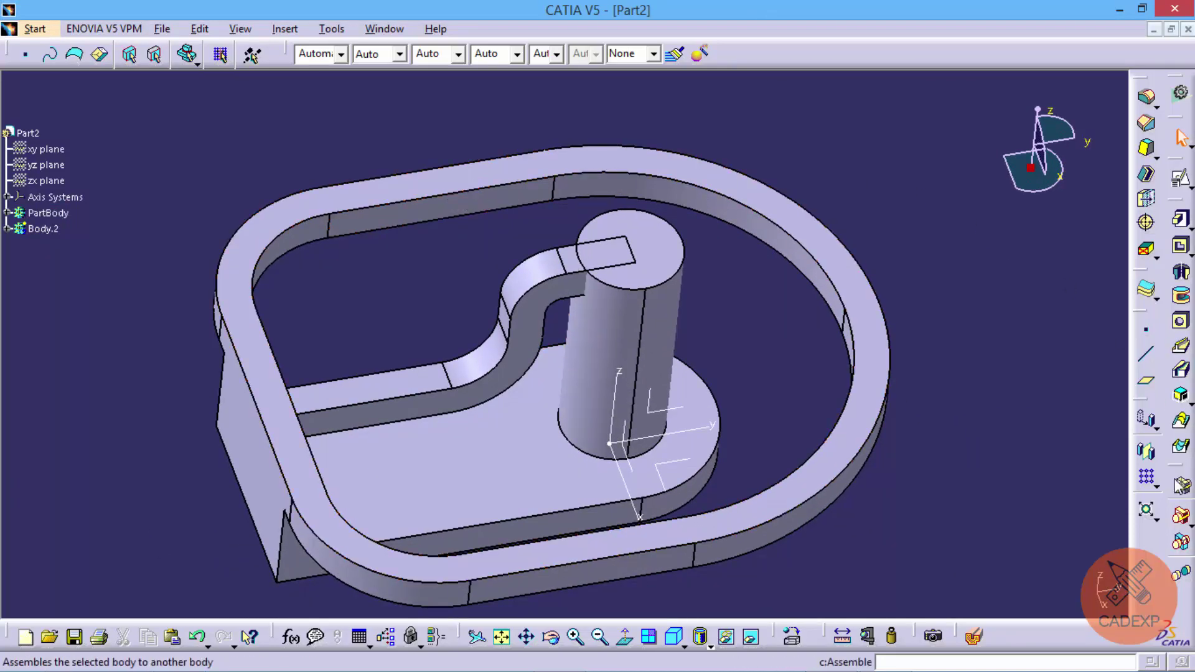
- Circular-pattern the rib as a complete crown of 4 instances around the absolute axis
left_click(1155, 485)
left_click(1156, 502)
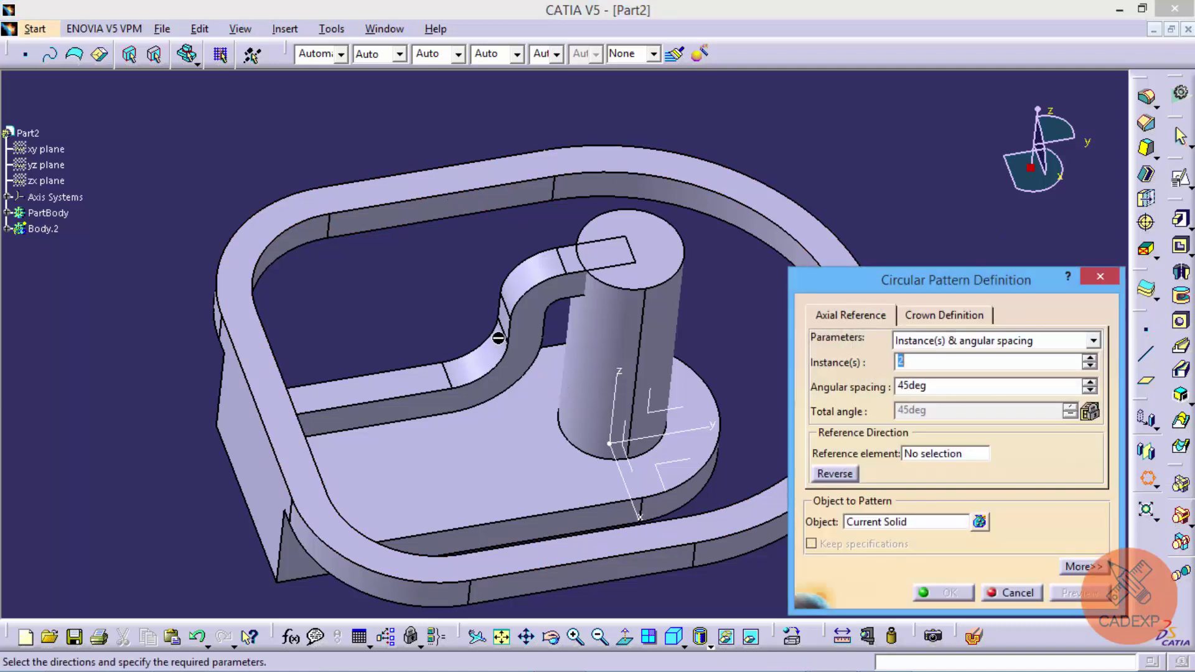
left_click(919, 523)
left_click(915, 341)
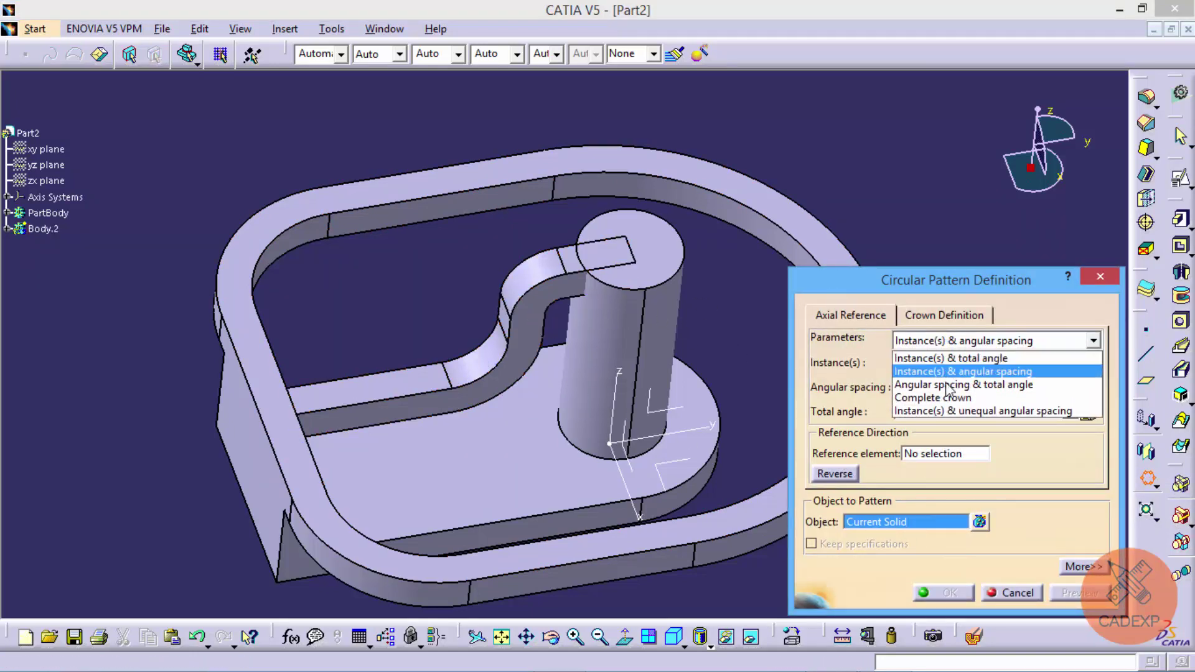
left_click(944, 397)
left_click(941, 359)
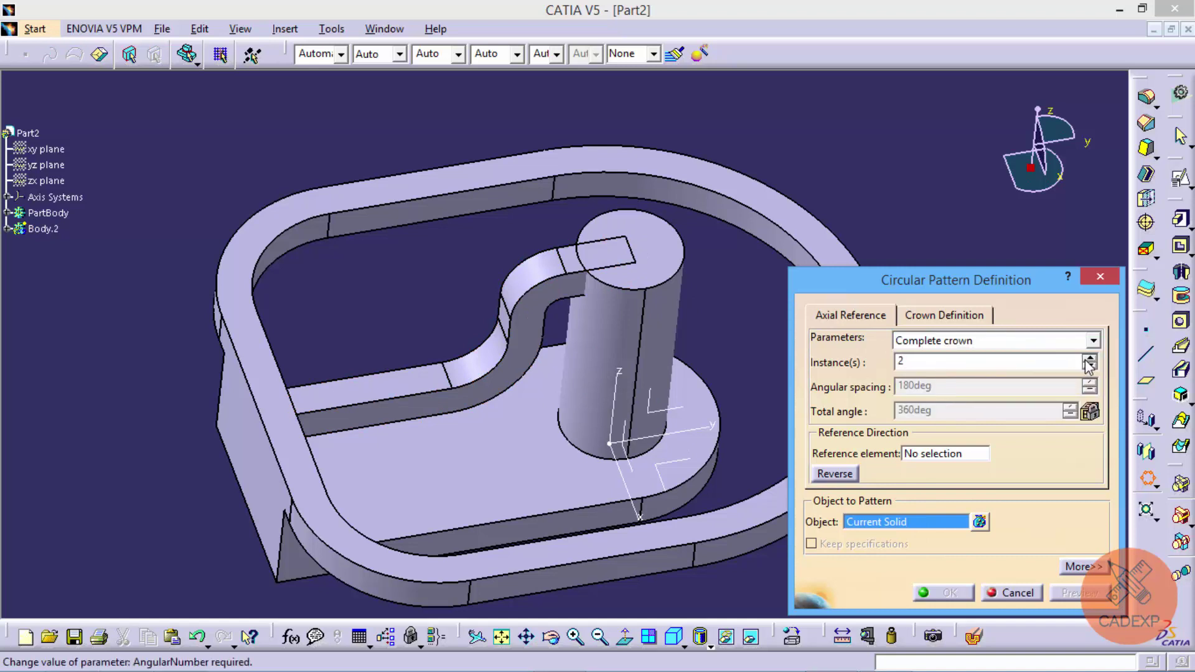
left_click(941, 456)
left_click(623, 404)
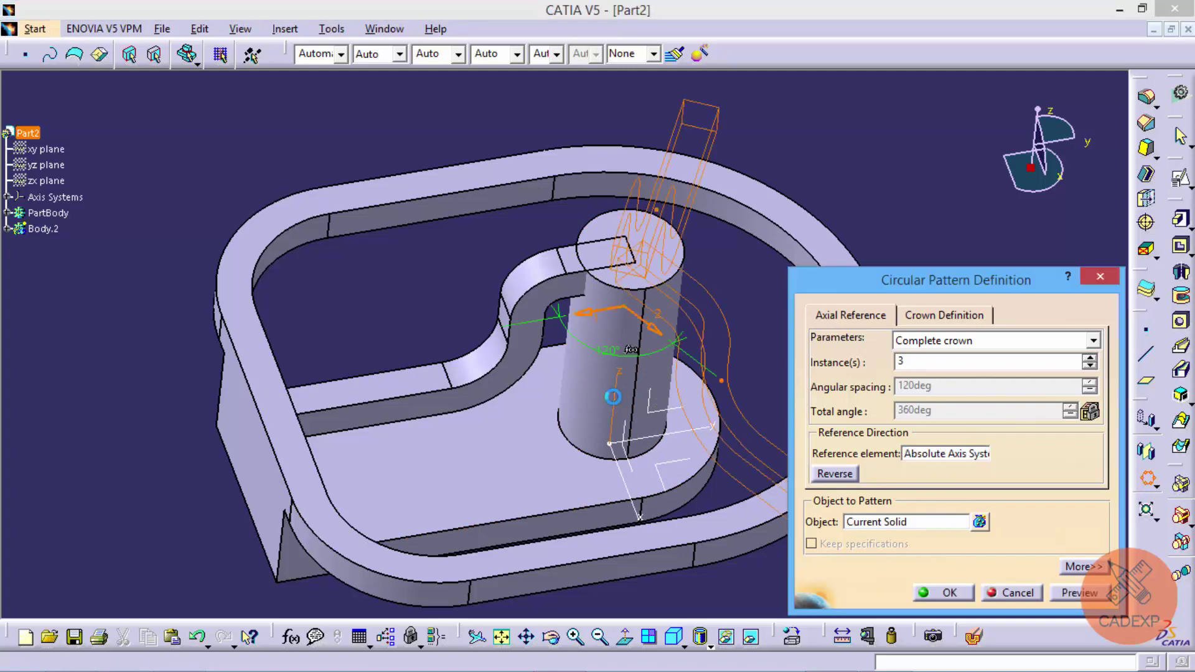
left_click(1090, 360)
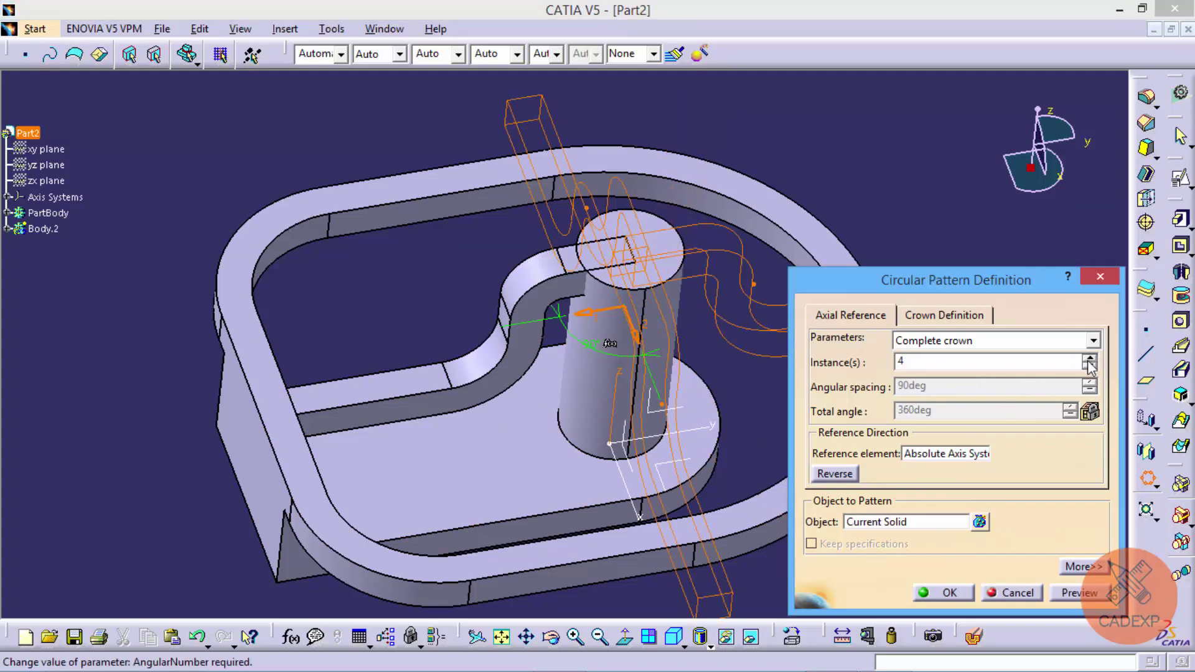
left_click(955, 591)
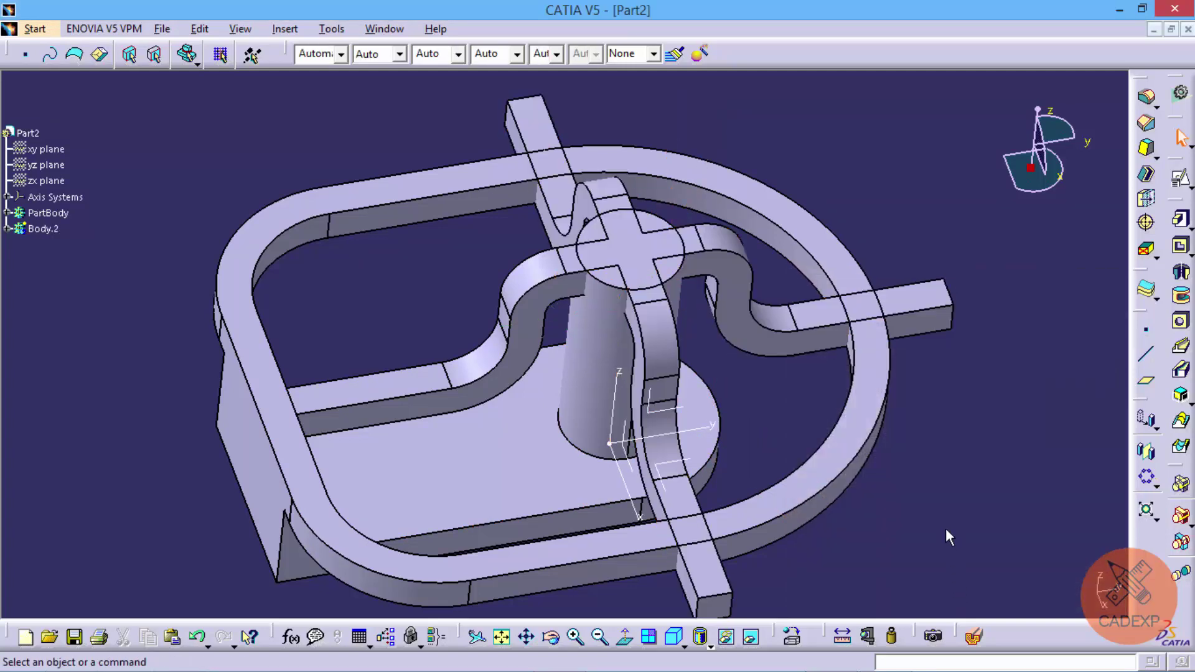
mouse_move(947, 528)
middle_mouse_down()
mouse_move(587, 295)
mouse_move(574, 259)
mouse_move(560, 315)
mouse_move(496, 341)
mouse_move(466, 324)
mouse_move(493, 274)
mouse_move(609, 320)
mouse_move(619, 393)
mouse_move(649, 382)
mouse_move(593, 333)
mouse_move(613, 343)
middle_mouse_up()
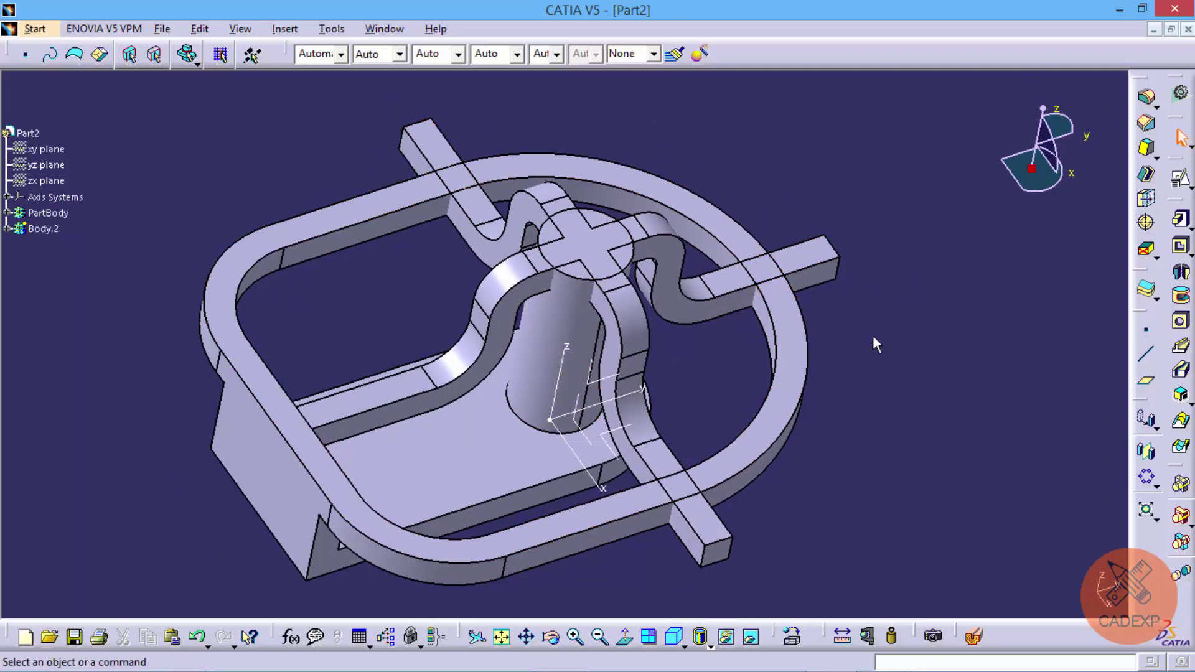
- Assemble Body.2 into PartBody, clearing the error from the first wrong pick
left_click(1181, 486)
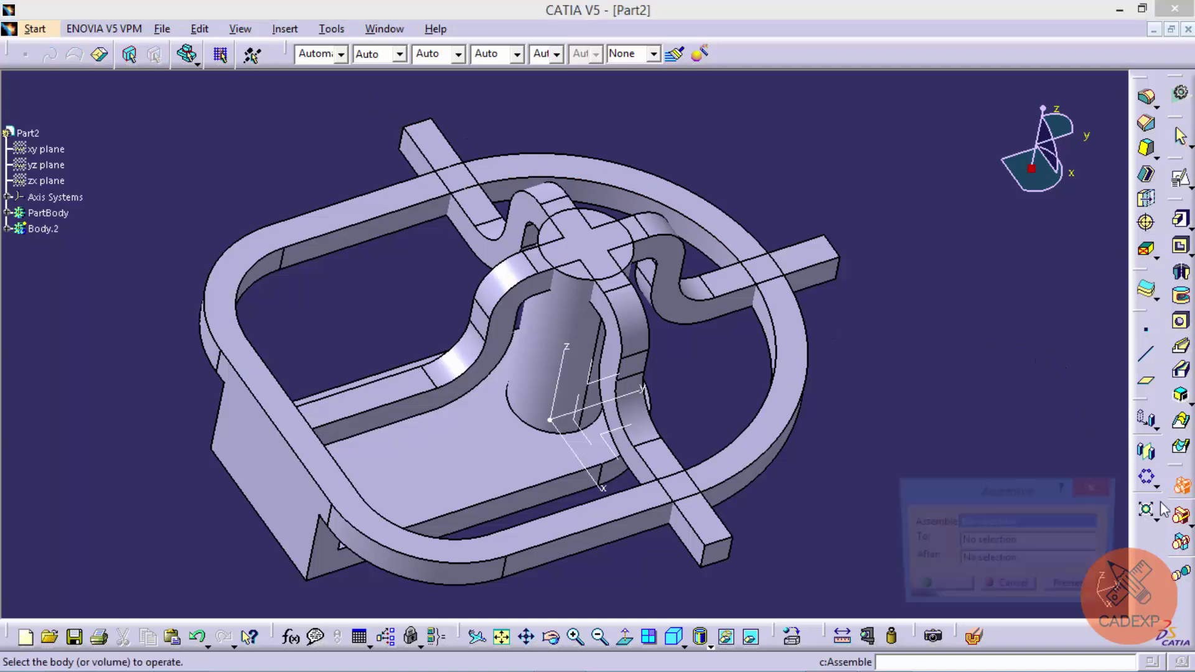
left_click(557, 542)
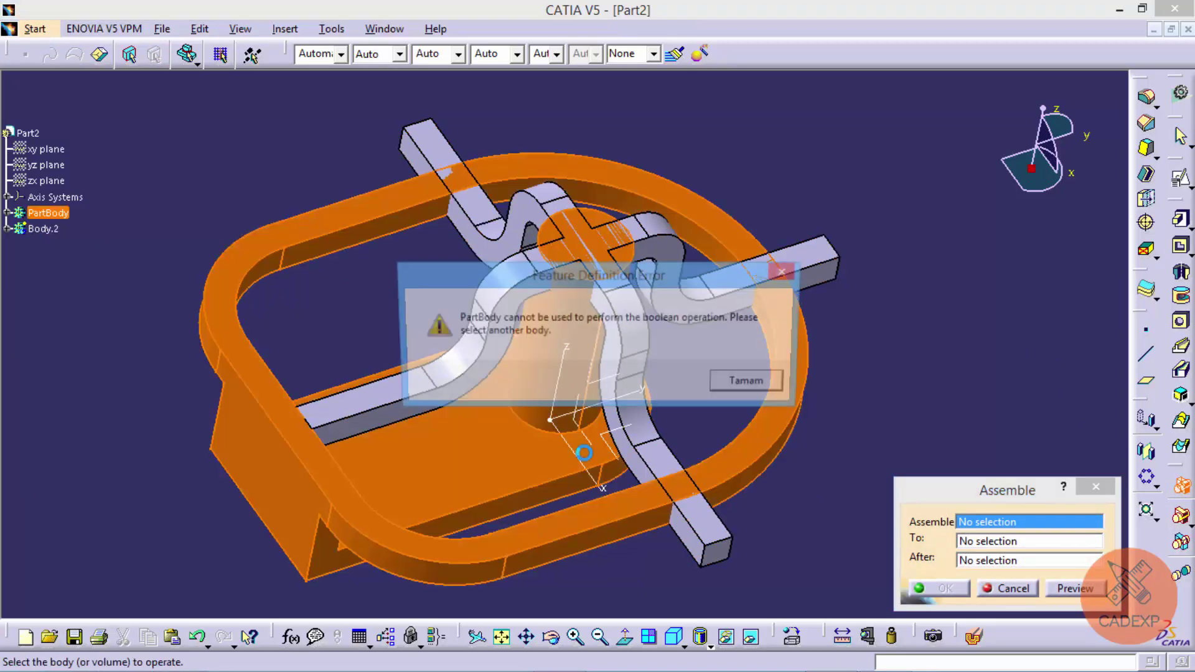
left_click(741, 390)
left_click(639, 393)
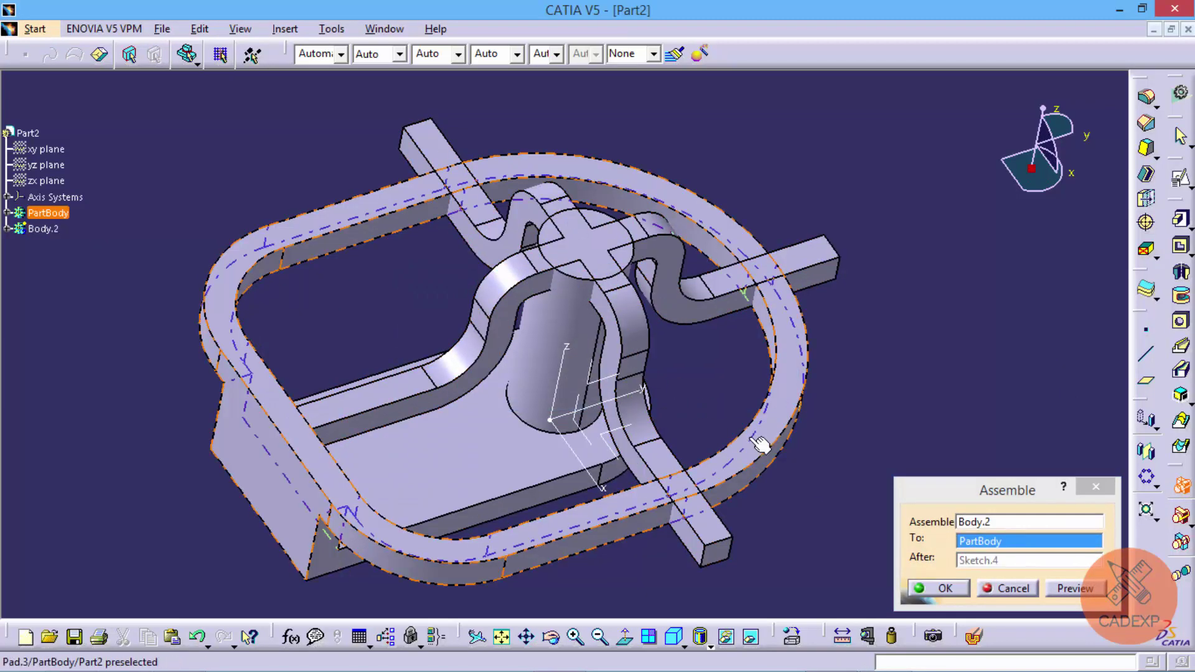
left_click(770, 422)
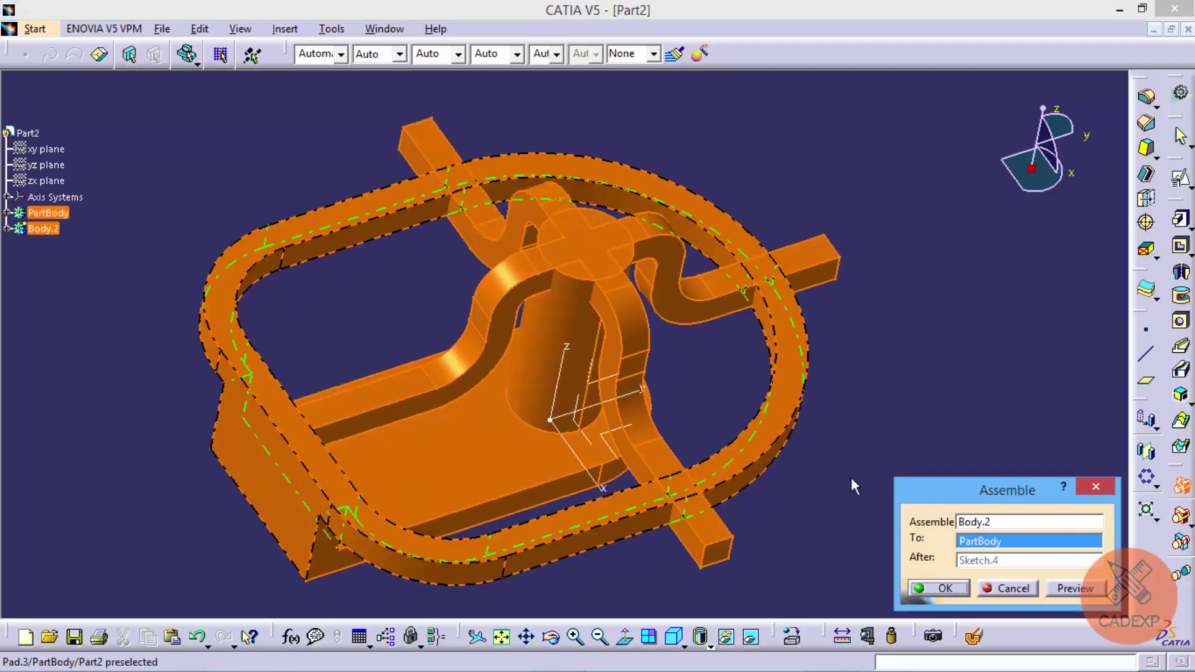
left_click(940, 588)
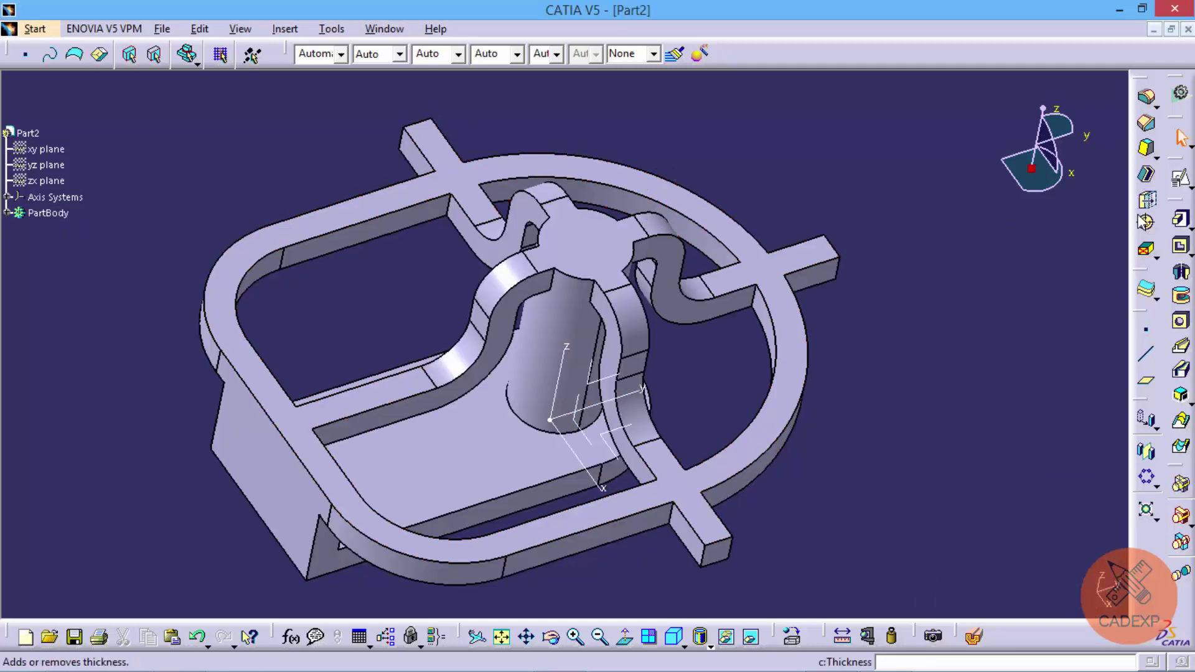
- Remove the rib's protruding end face with Remove Face
left_click(1147, 252)
mouse_move(779, 298)
middle_mouse_down()
mouse_move(674, 406)
mouse_move(632, 347)
middle_mouse_up()
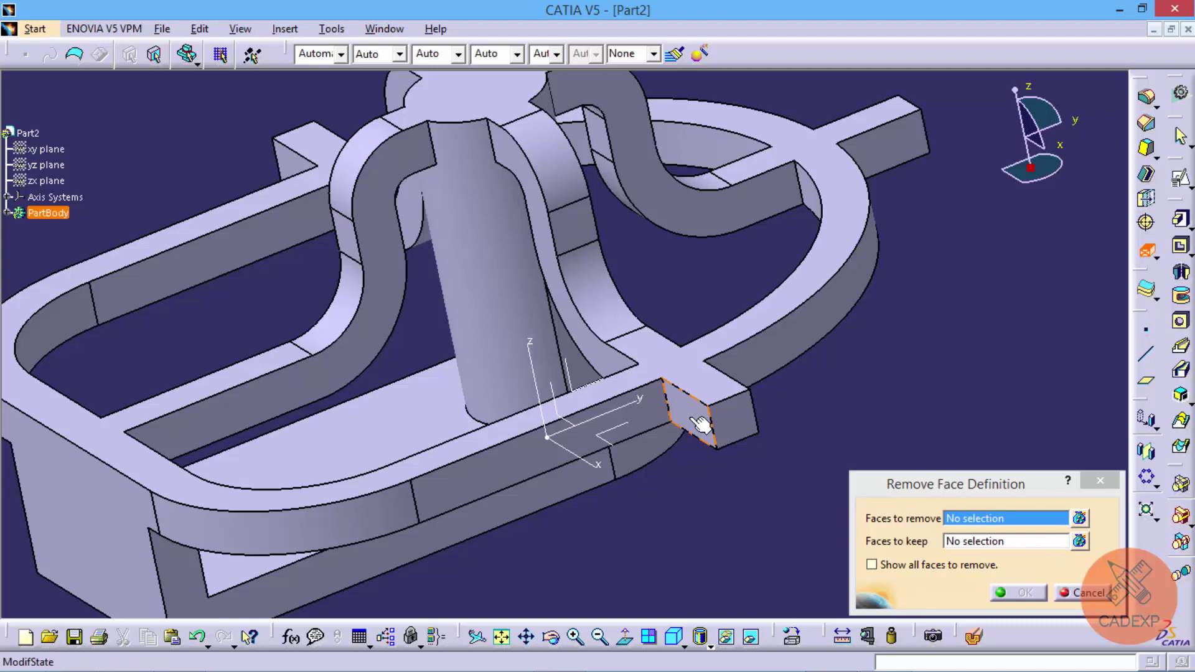
left_click(701, 425)
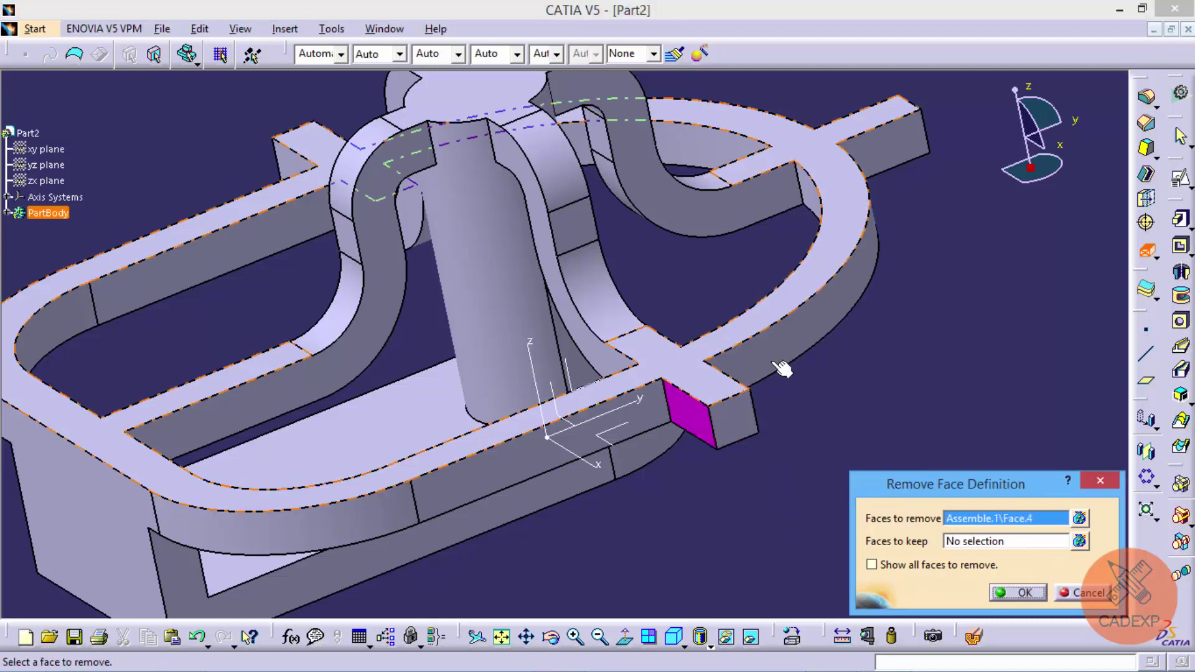
left_click(1078, 598)
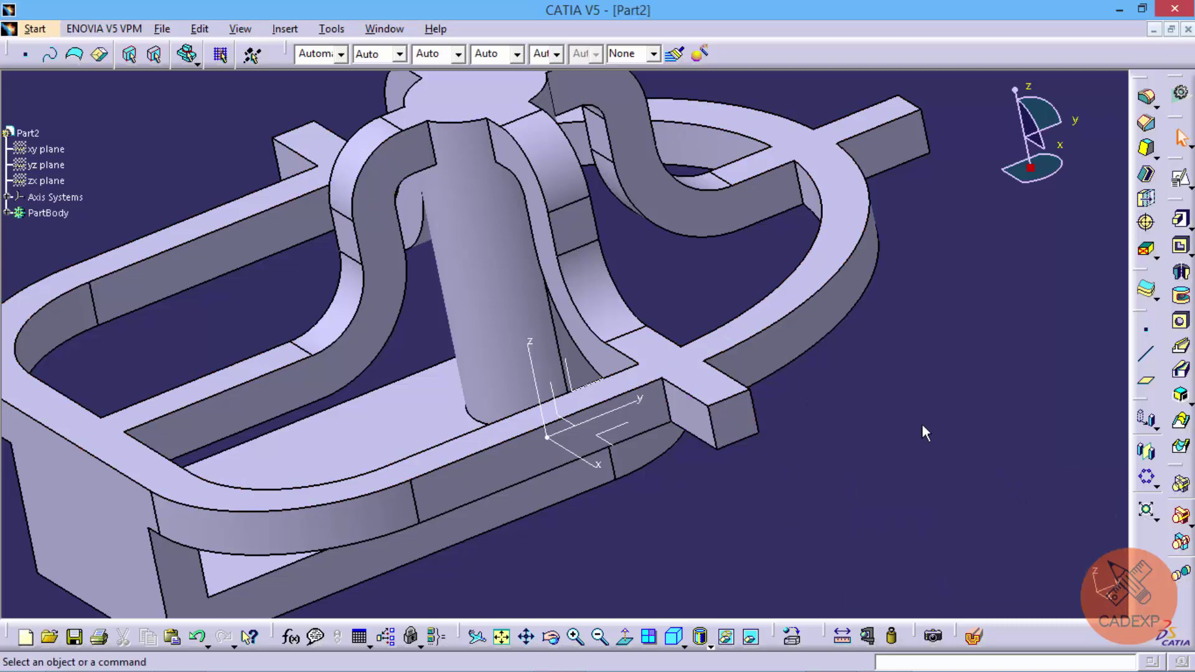
mouse_move(923, 428)
middle_mouse_down()
mouse_move(685, 509)
mouse_move(710, 489)
mouse_move(726, 526)
middle_mouse_up()
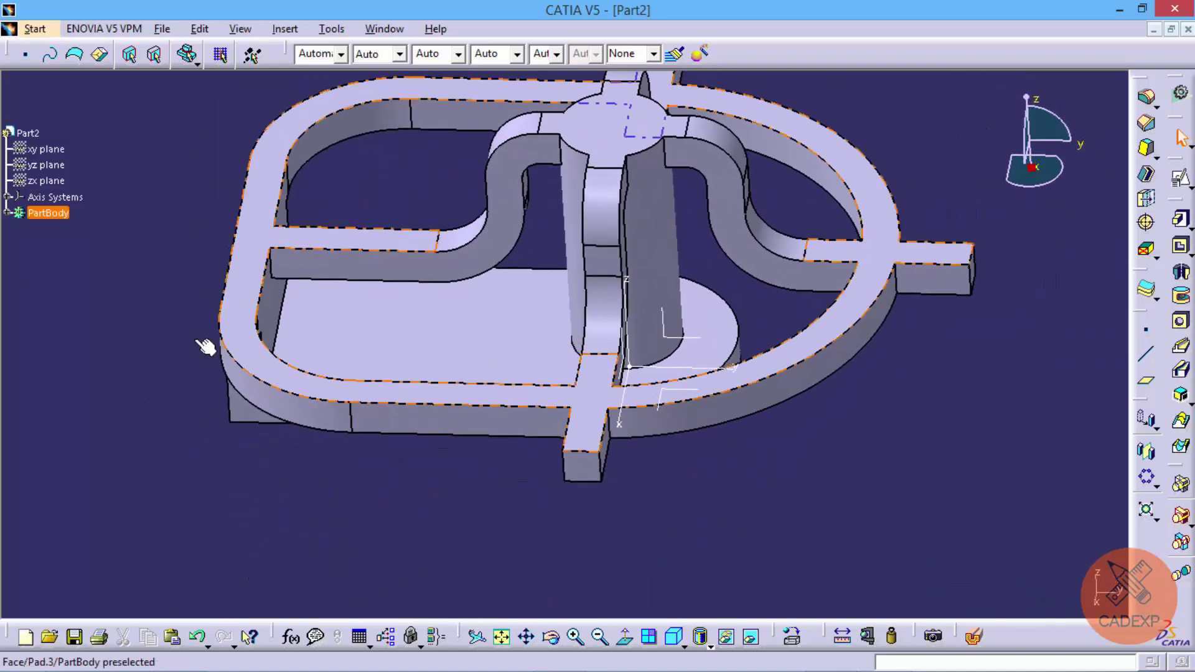
- Hide Sketch.4 and show Sketch.3 again in the PartBody tree
left_click(8, 213)
left_click(49, 340)
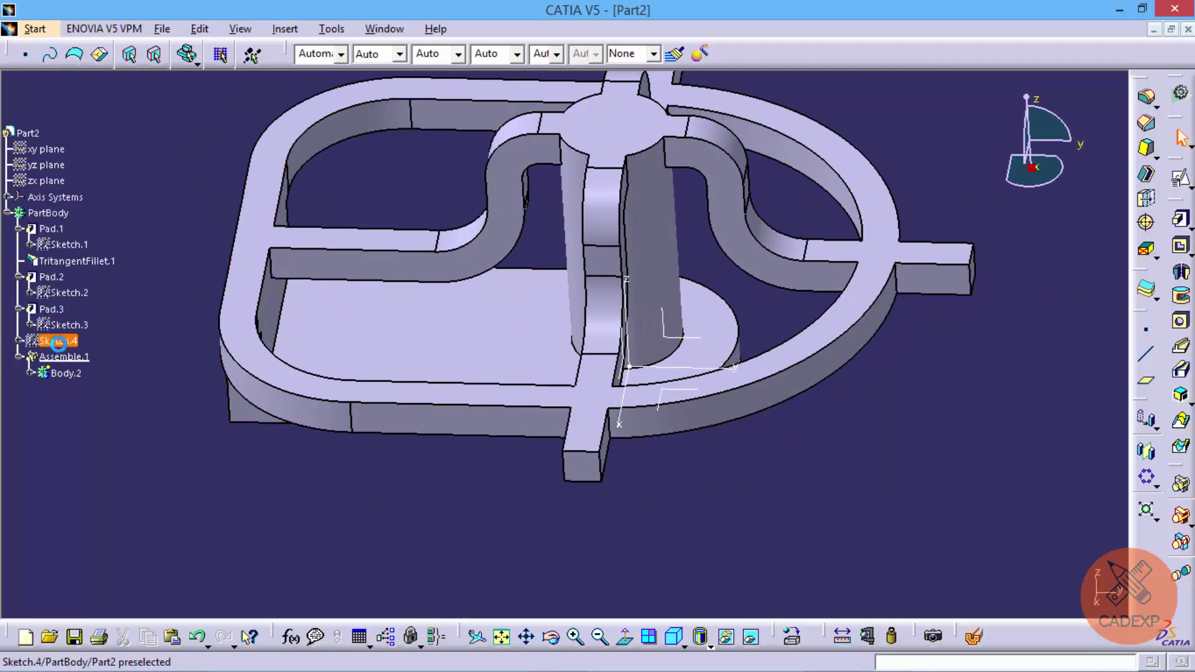
right_click(50, 341)
left_click(89, 368)
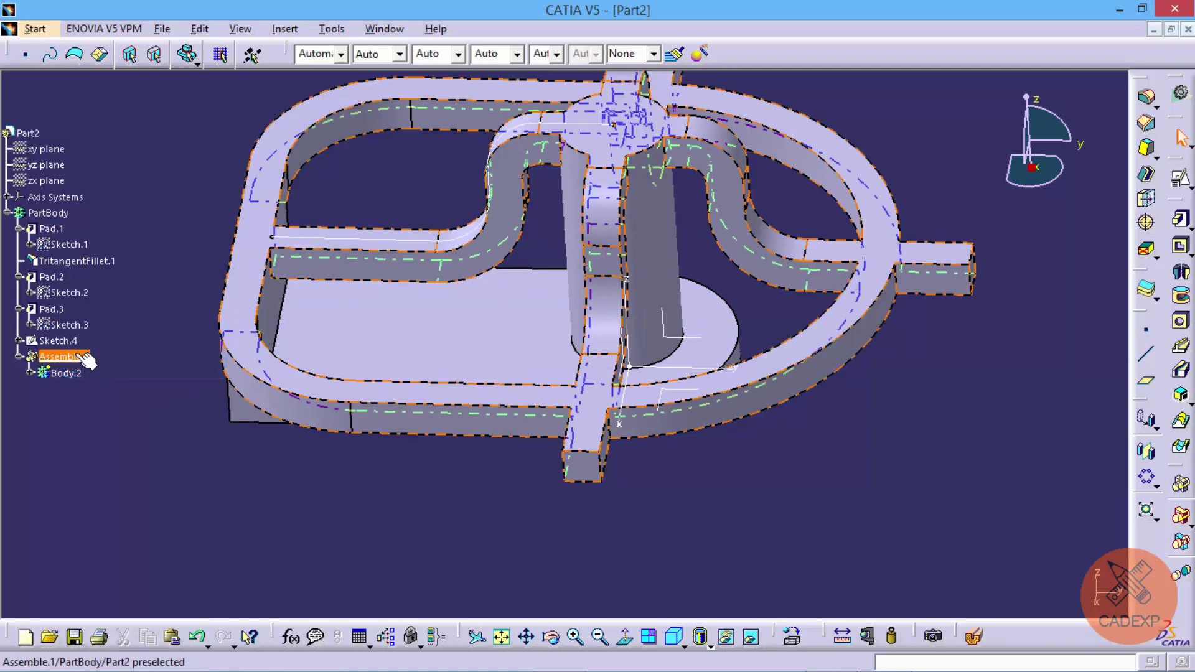
right_click(74, 357)
key("Escape")
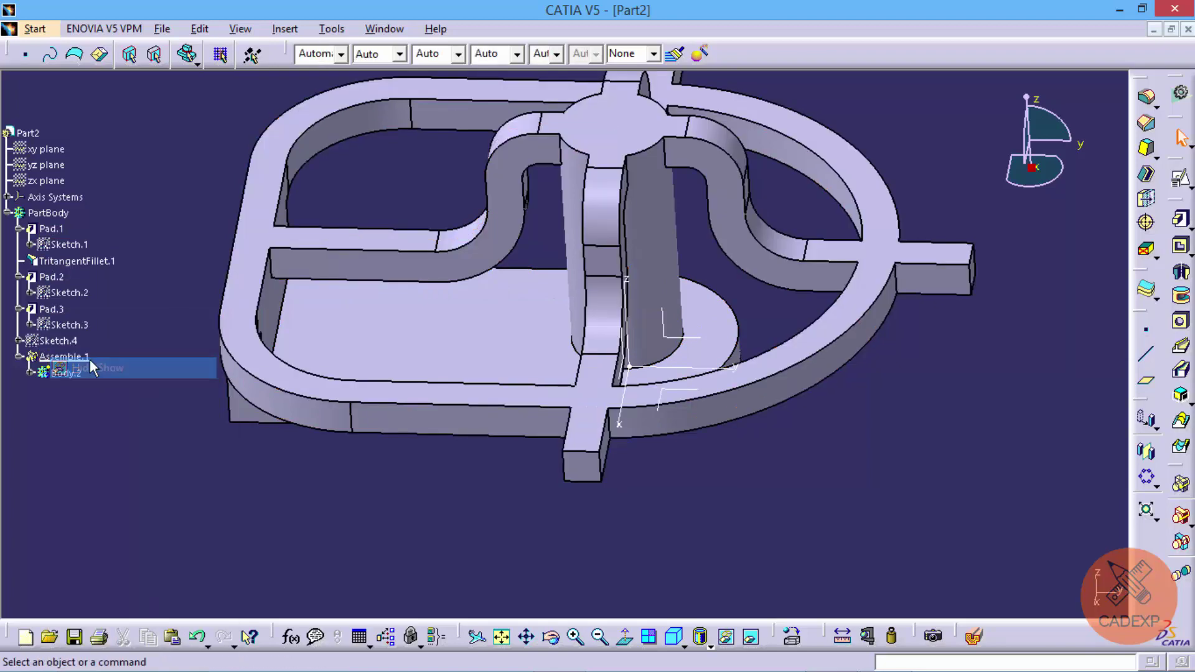
right_click(78, 334)
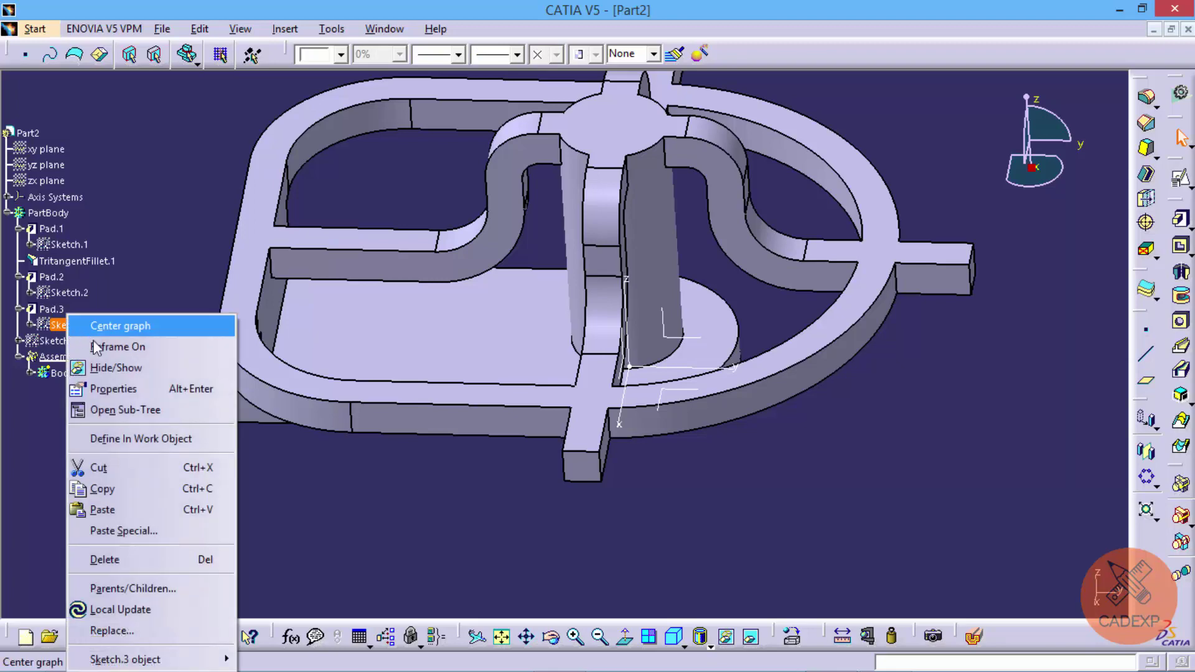
left_click(106, 366)
mouse_move(258, 315)
middle_mouse_down()
mouse_move(350, 342)
mouse_move(349, 301)
mouse_move(338, 353)
mouse_move(407, 351)
middle_mouse_up()
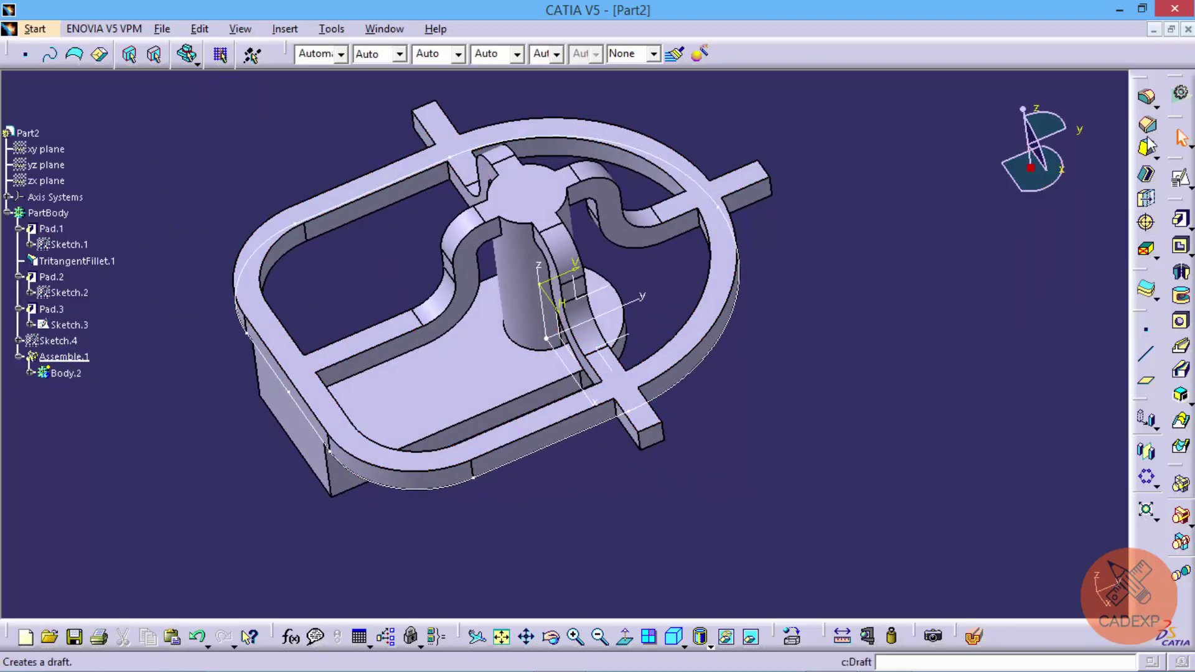
- Pocket outside Sketch.3 with reversed side and Up to next, trimming the protruding rib ends
left_click(1180, 246)
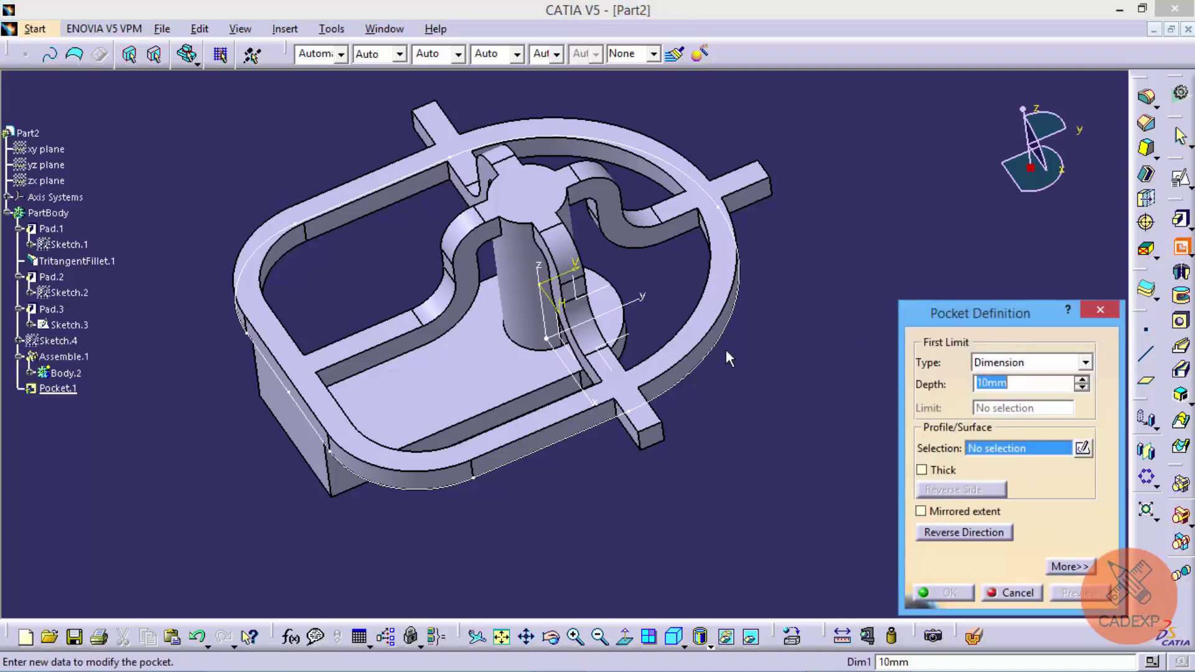
left_click(722, 356)
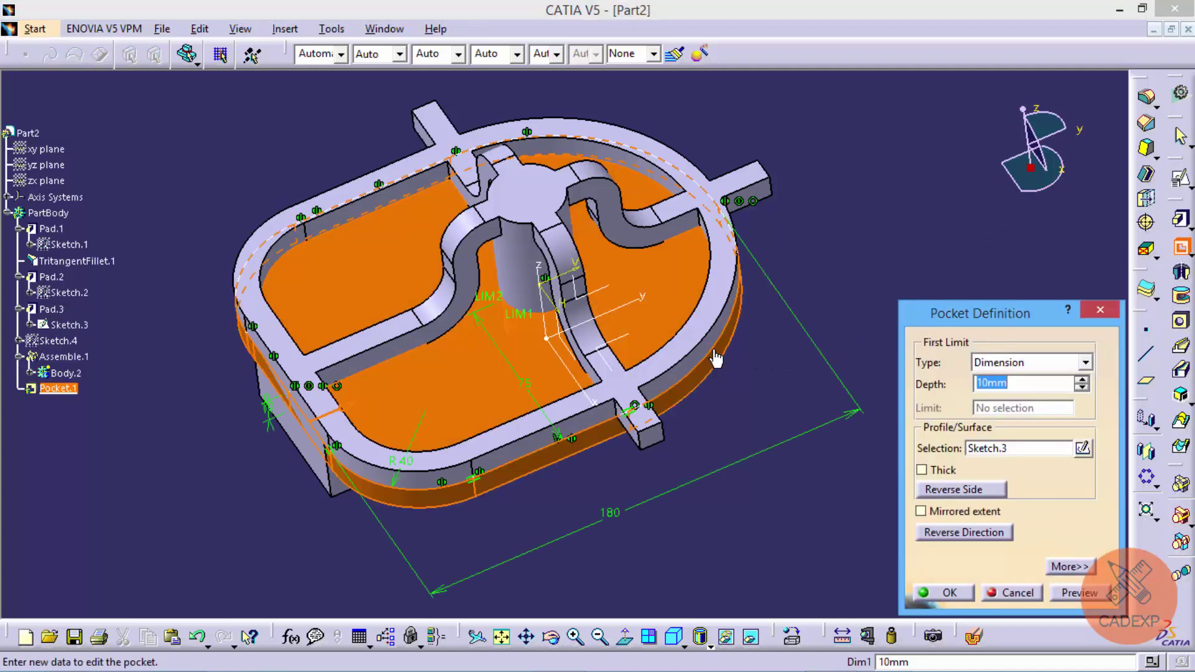
left_click(962, 490)
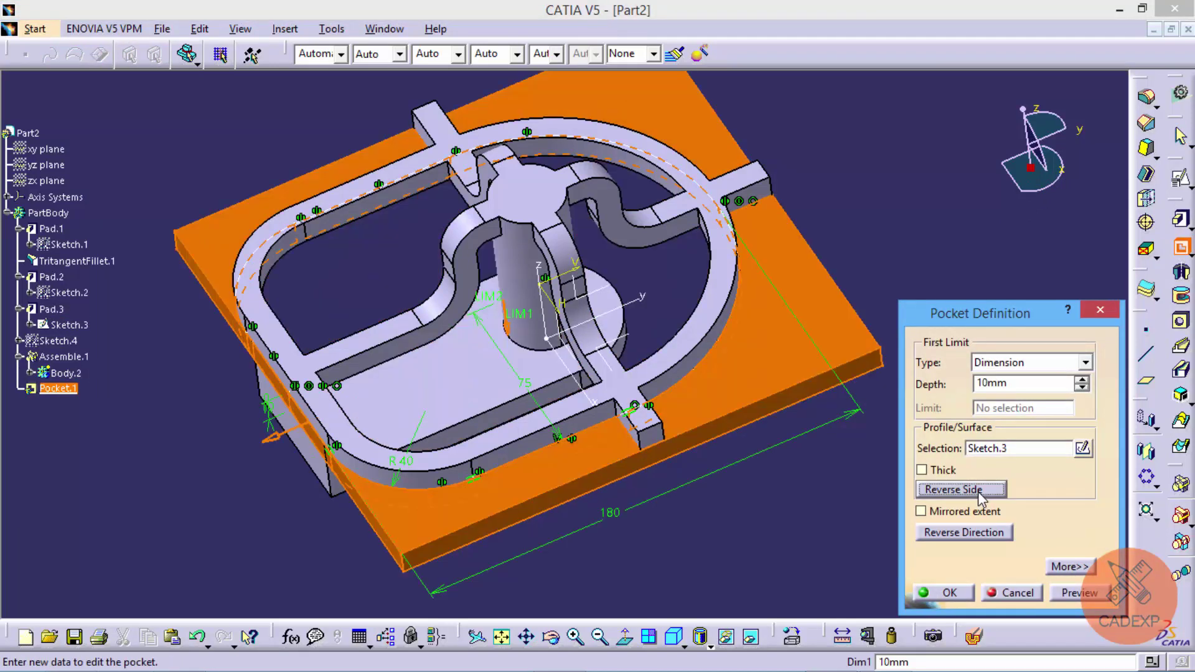
left_click(1034, 366)
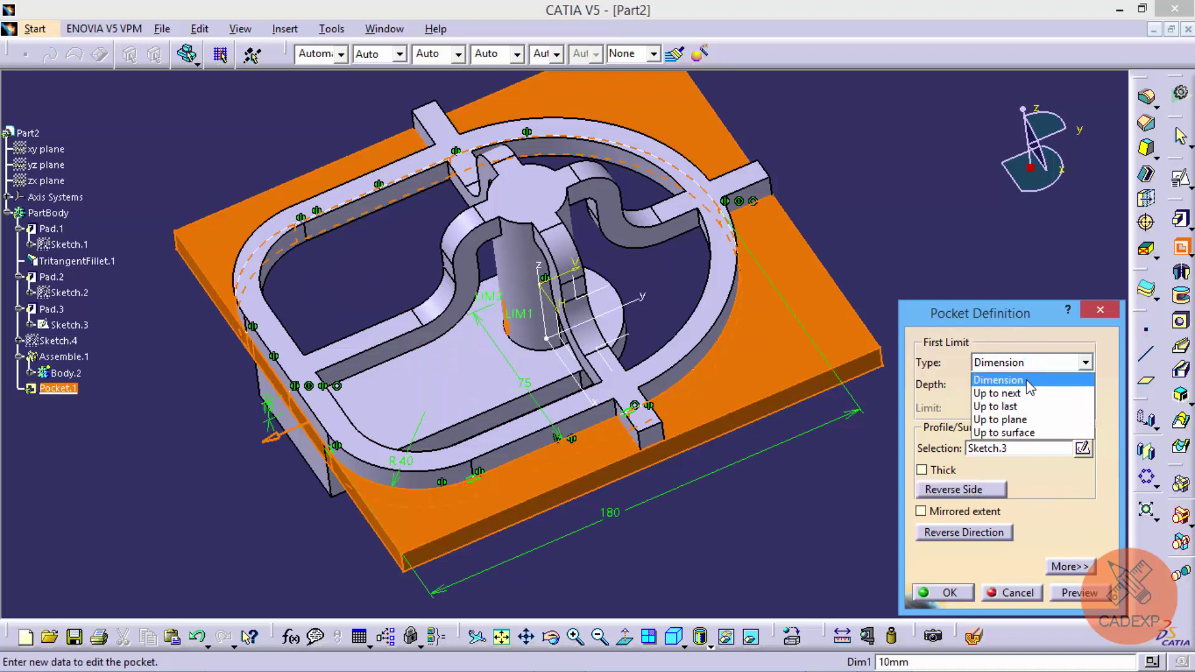
left_click(1024, 403)
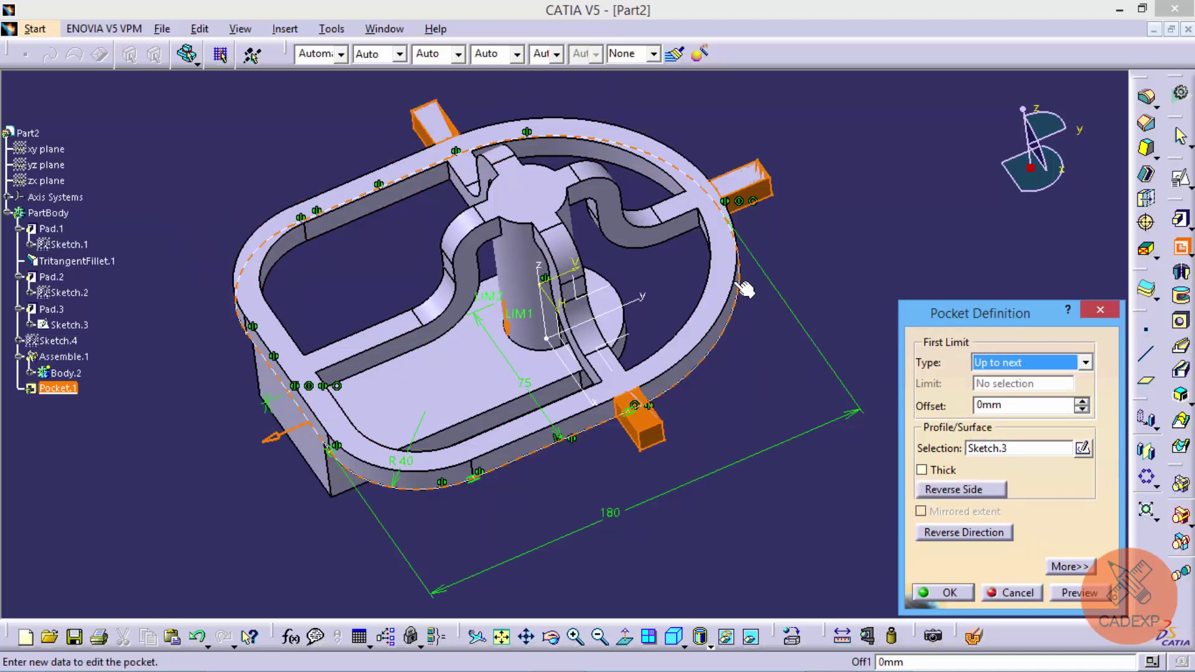
left_click(962, 595)
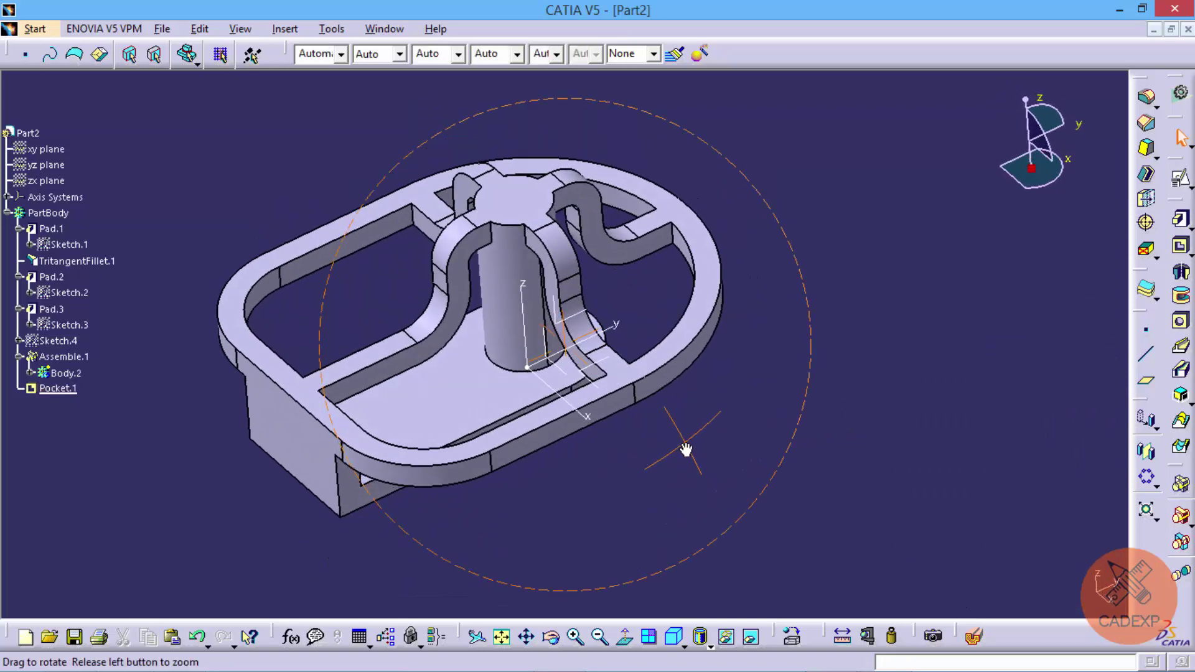
- Fillet the two rib-to-rim edges with a 5mm radius
mouse_move(639, 463)
middle_mouse_down()
mouse_move(624, 392)
mouse_move(738, 315)
middle_mouse_up()
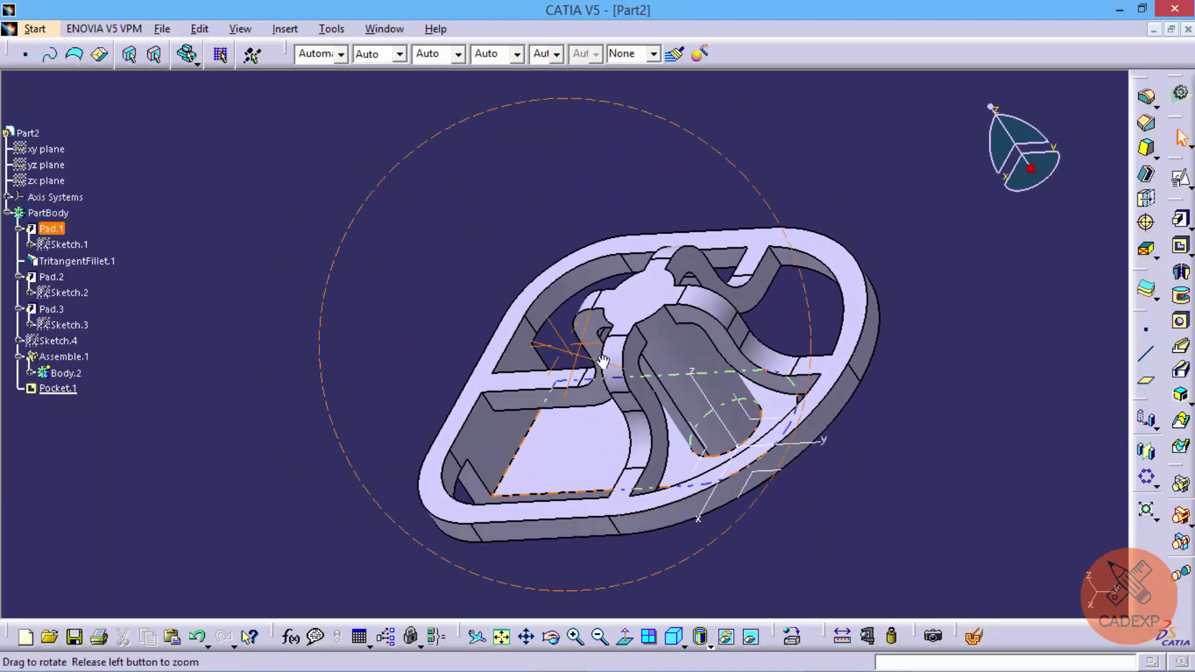
left_click(1150, 99)
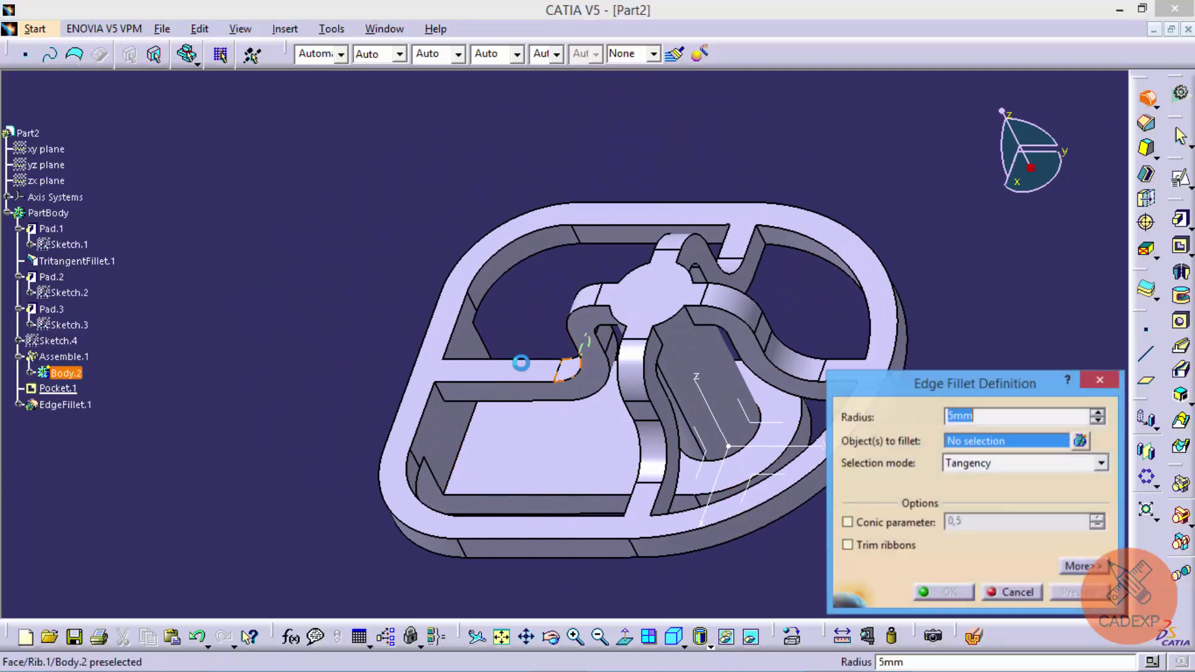
left_click(442, 394)
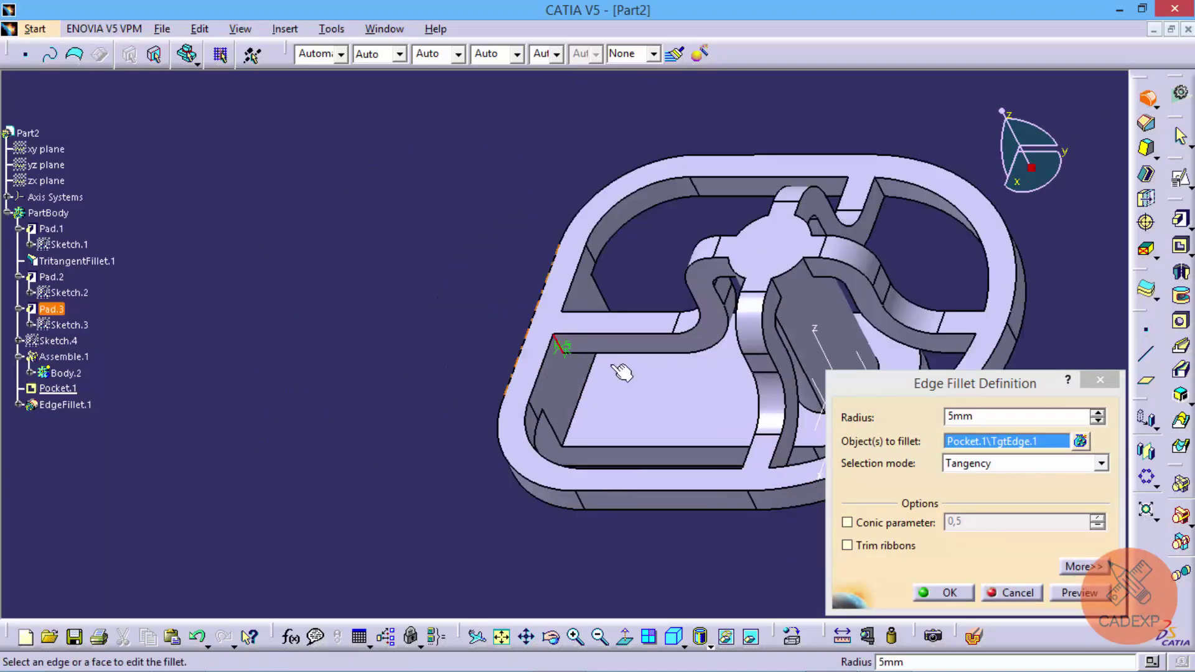
middle_click_drag(443, 400, 617, 364)
scroll(546, 350, "up", 5)
left_click(617, 198)
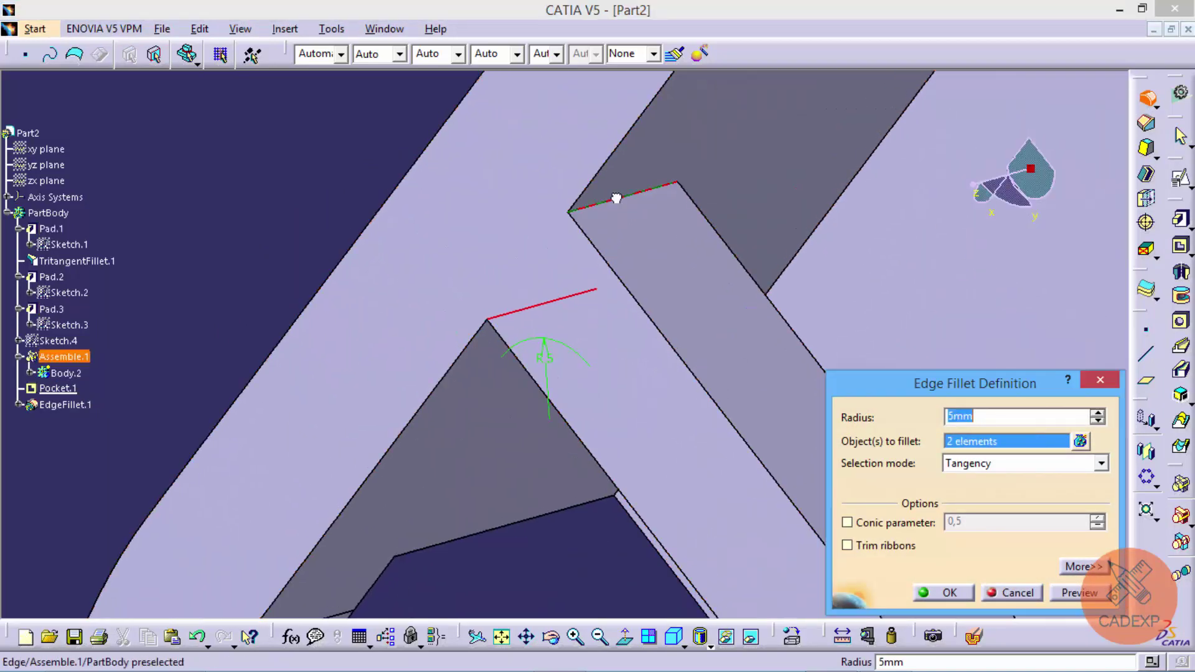
key("Return")
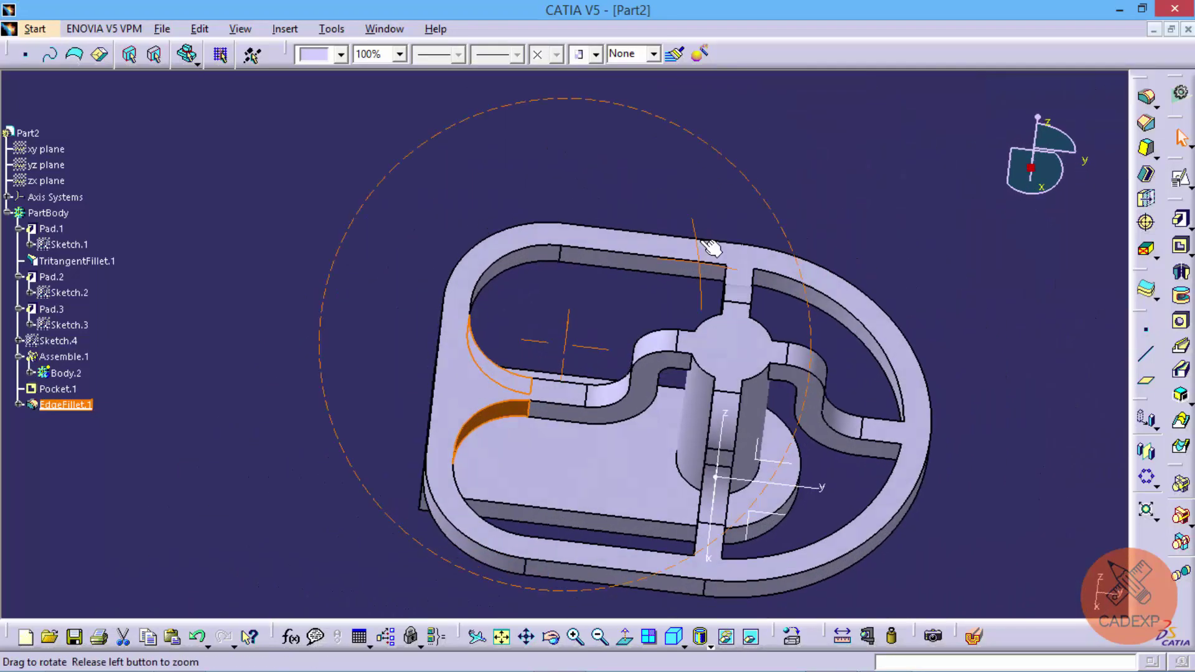
middle_click_drag(616, 196, 925, 230)
left_click(1181, 321)
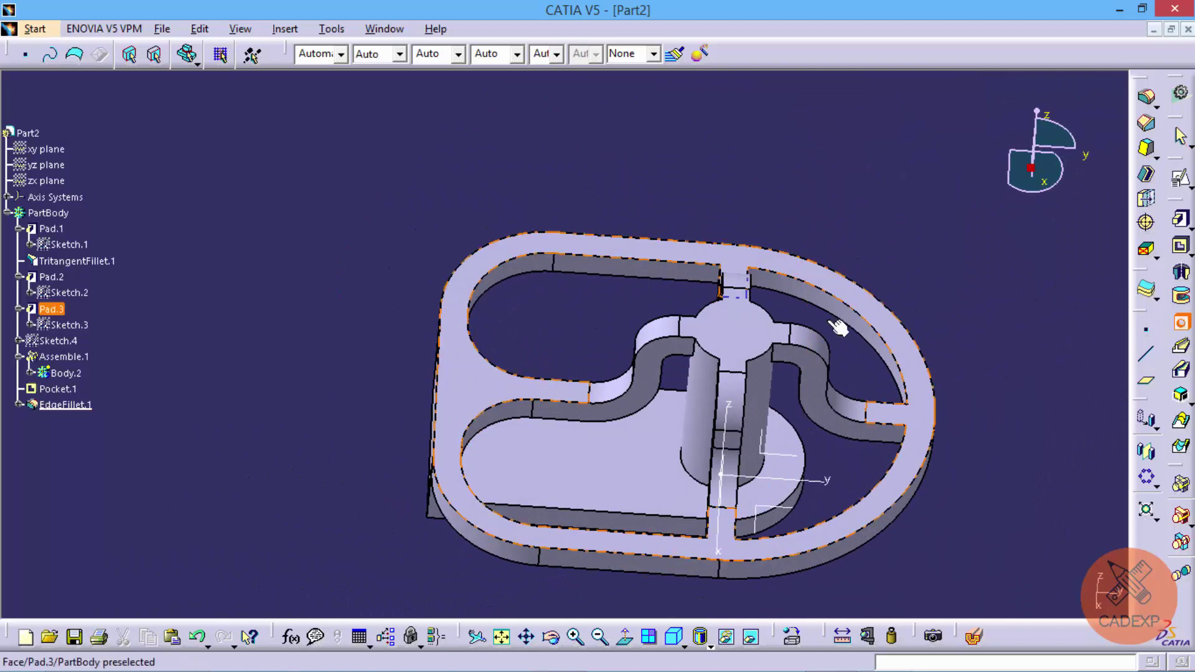
- Place a 20mm-diameter, 50mm-deep blind hole on the central boss top face
left_click(759, 331)
type("20")
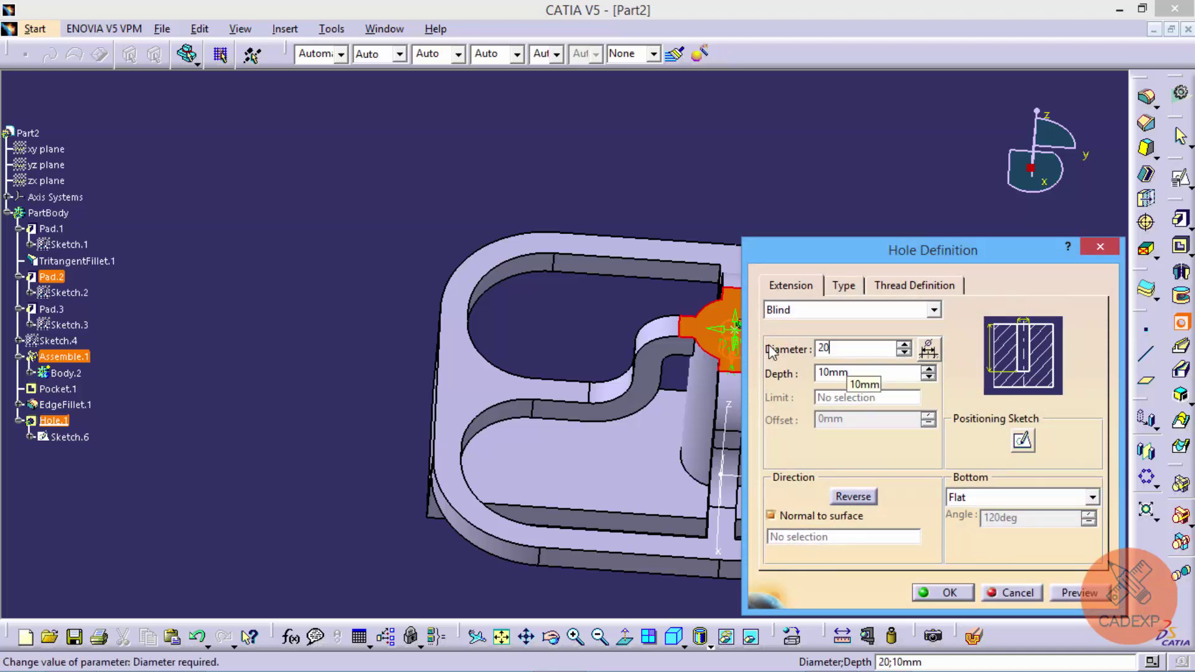
type("50")
key("Return")
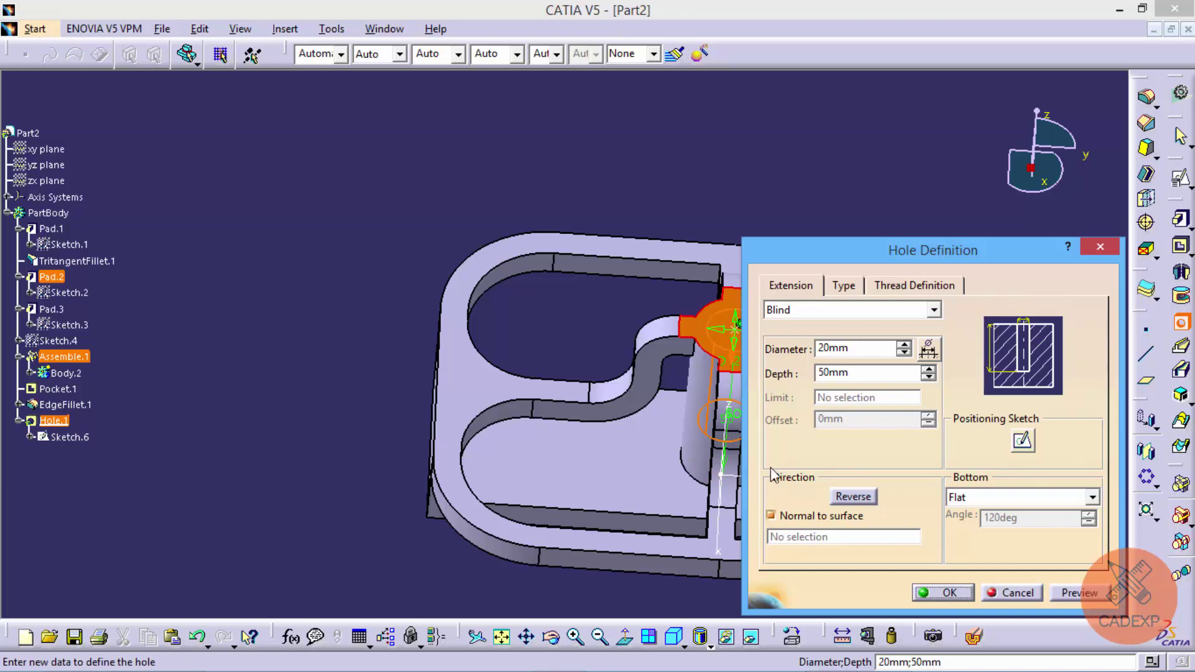
left_click(941, 592)
mouse_move(734, 548)
middle_mouse_down()
mouse_move(718, 401)
mouse_move(754, 400)
middle_mouse_up()
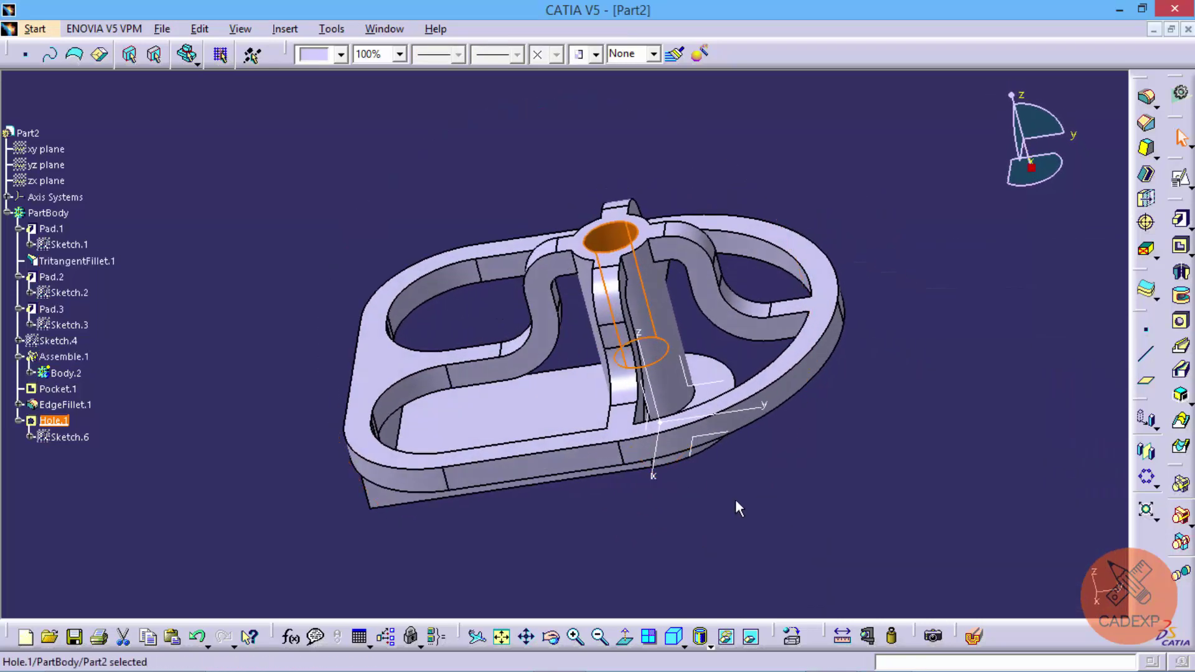
- Hide the axis system, collapse PartBody, and review the bracket from isometric and tilted views
right_click(730, 391)
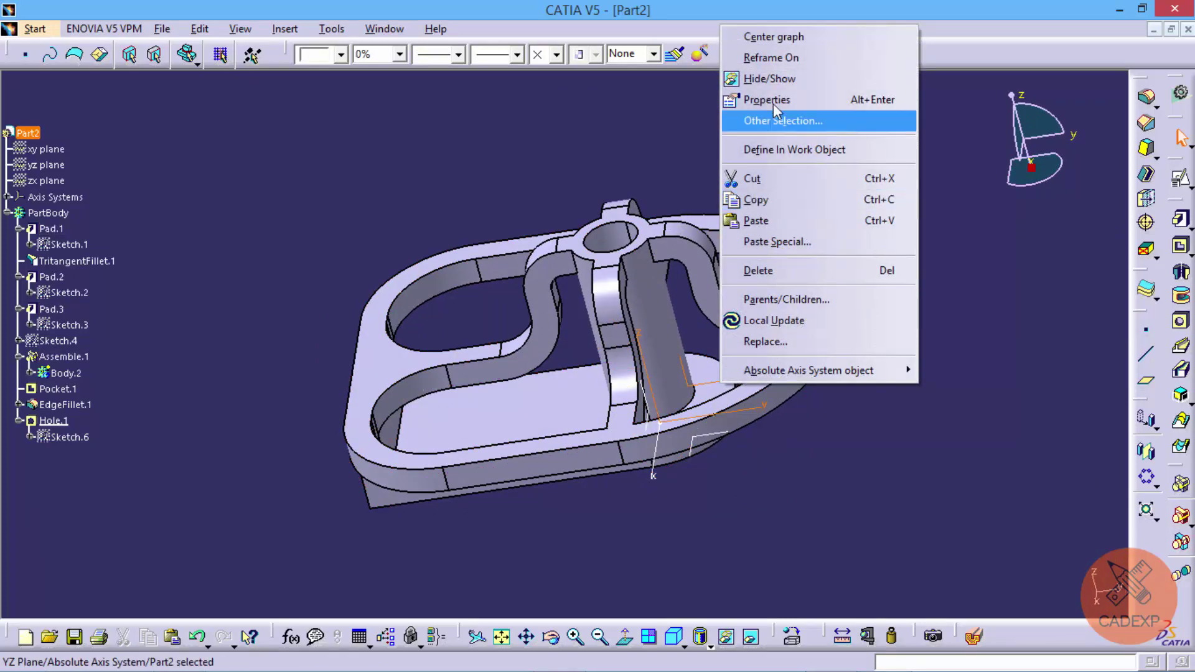
left_click(778, 79)
left_click(6, 212)
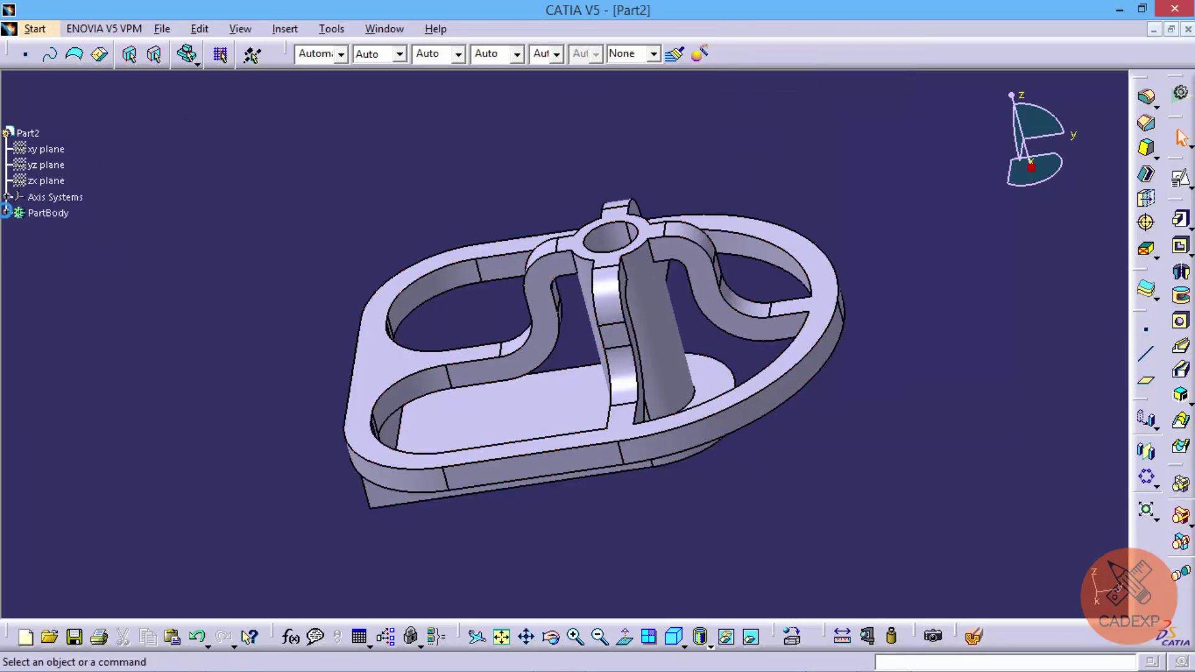
mouse_move(322, 281)
middle_mouse_down()
mouse_move(546, 368)
mouse_move(546, 419)
middle_mouse_up()
left_click(675, 636)
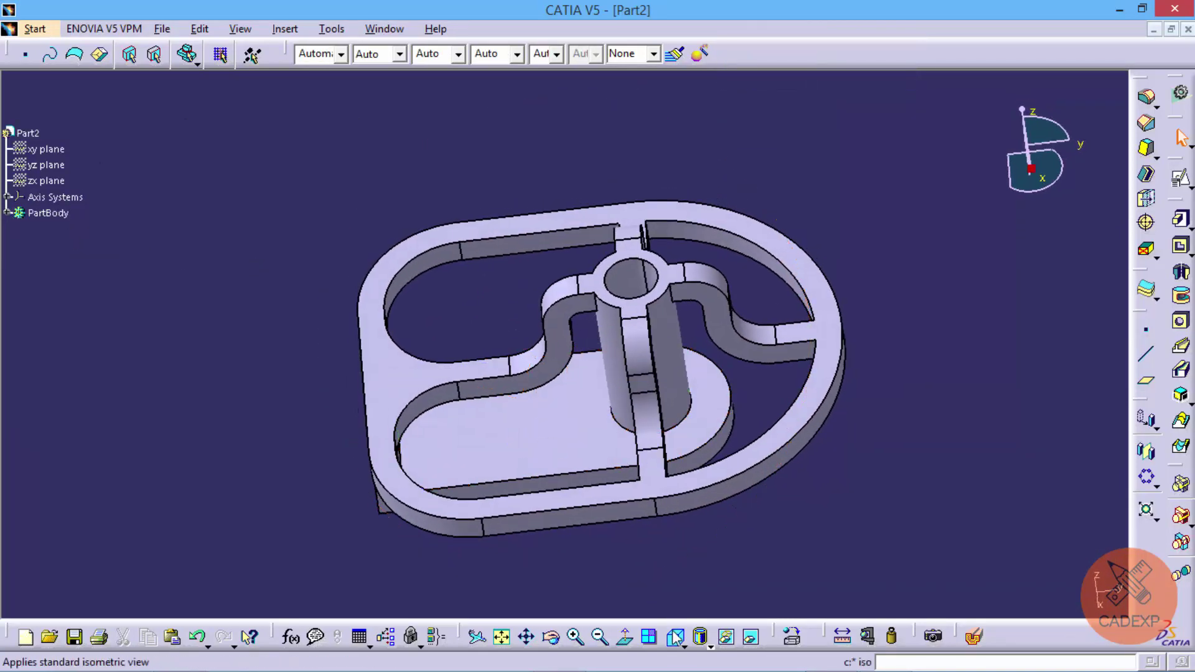
mouse_move(648, 604)
middle_mouse_down()
mouse_move(609, 569)
mouse_move(503, 366)
mouse_move(395, 461)
mouse_move(534, 475)
mouse_move(614, 408)
mouse_move(640, 523)
mouse_move(598, 349)
mouse_move(496, 400)
mouse_move(608, 368)
mouse_move(588, 269)
mouse_move(536, 373)
mouse_move(517, 368)
mouse_move(633, 440)
mouse_move(633, 406)
mouse_move(534, 445)
mouse_move(539, 470)
mouse_move(421, 449)
mouse_move(514, 429)
mouse_move(485, 453)
middle_mouse_up()
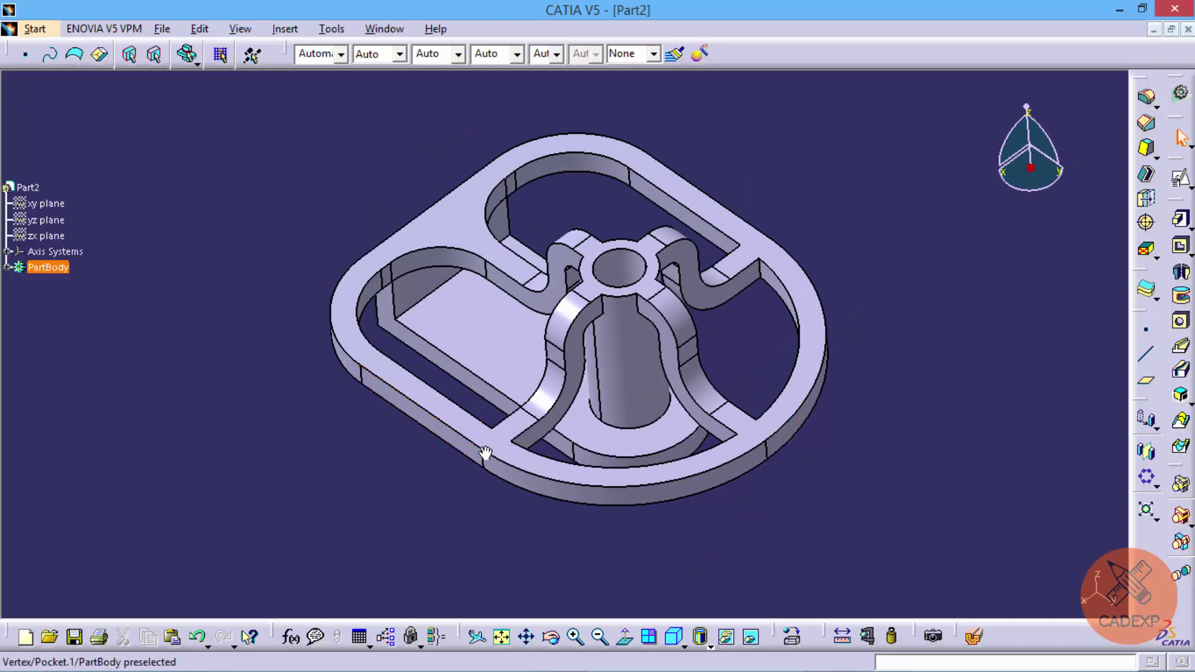